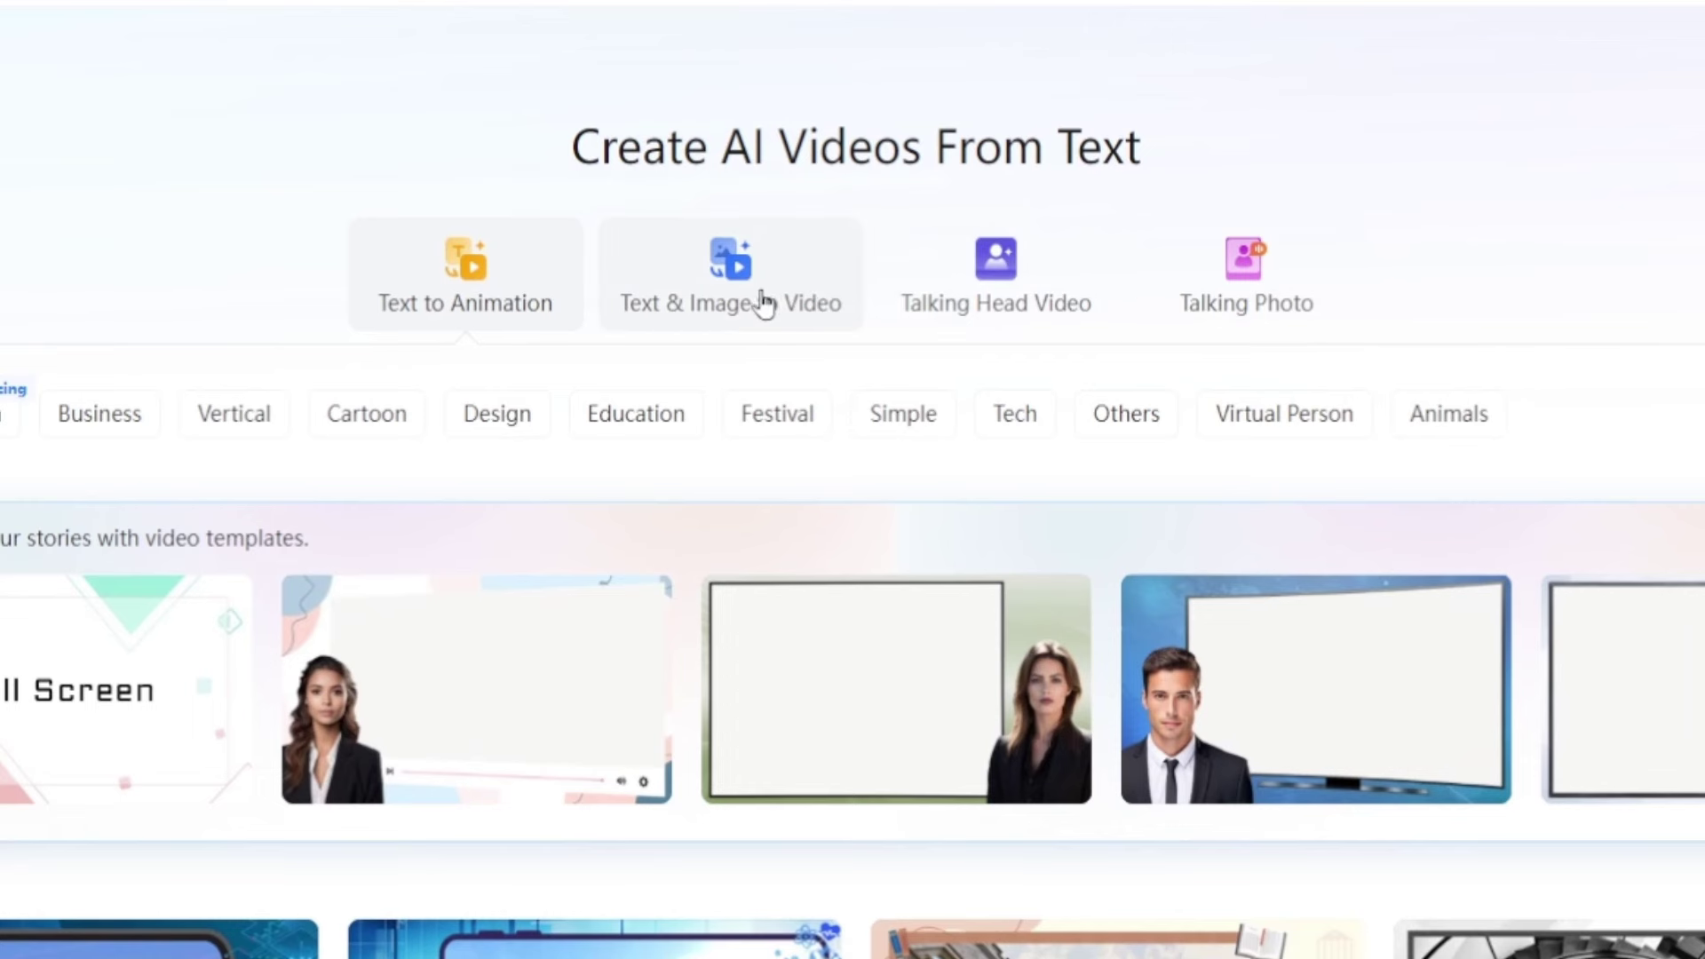
Browse the Text & Image to Video templates and start a new video from the Full Screen template.
click(796, 285)
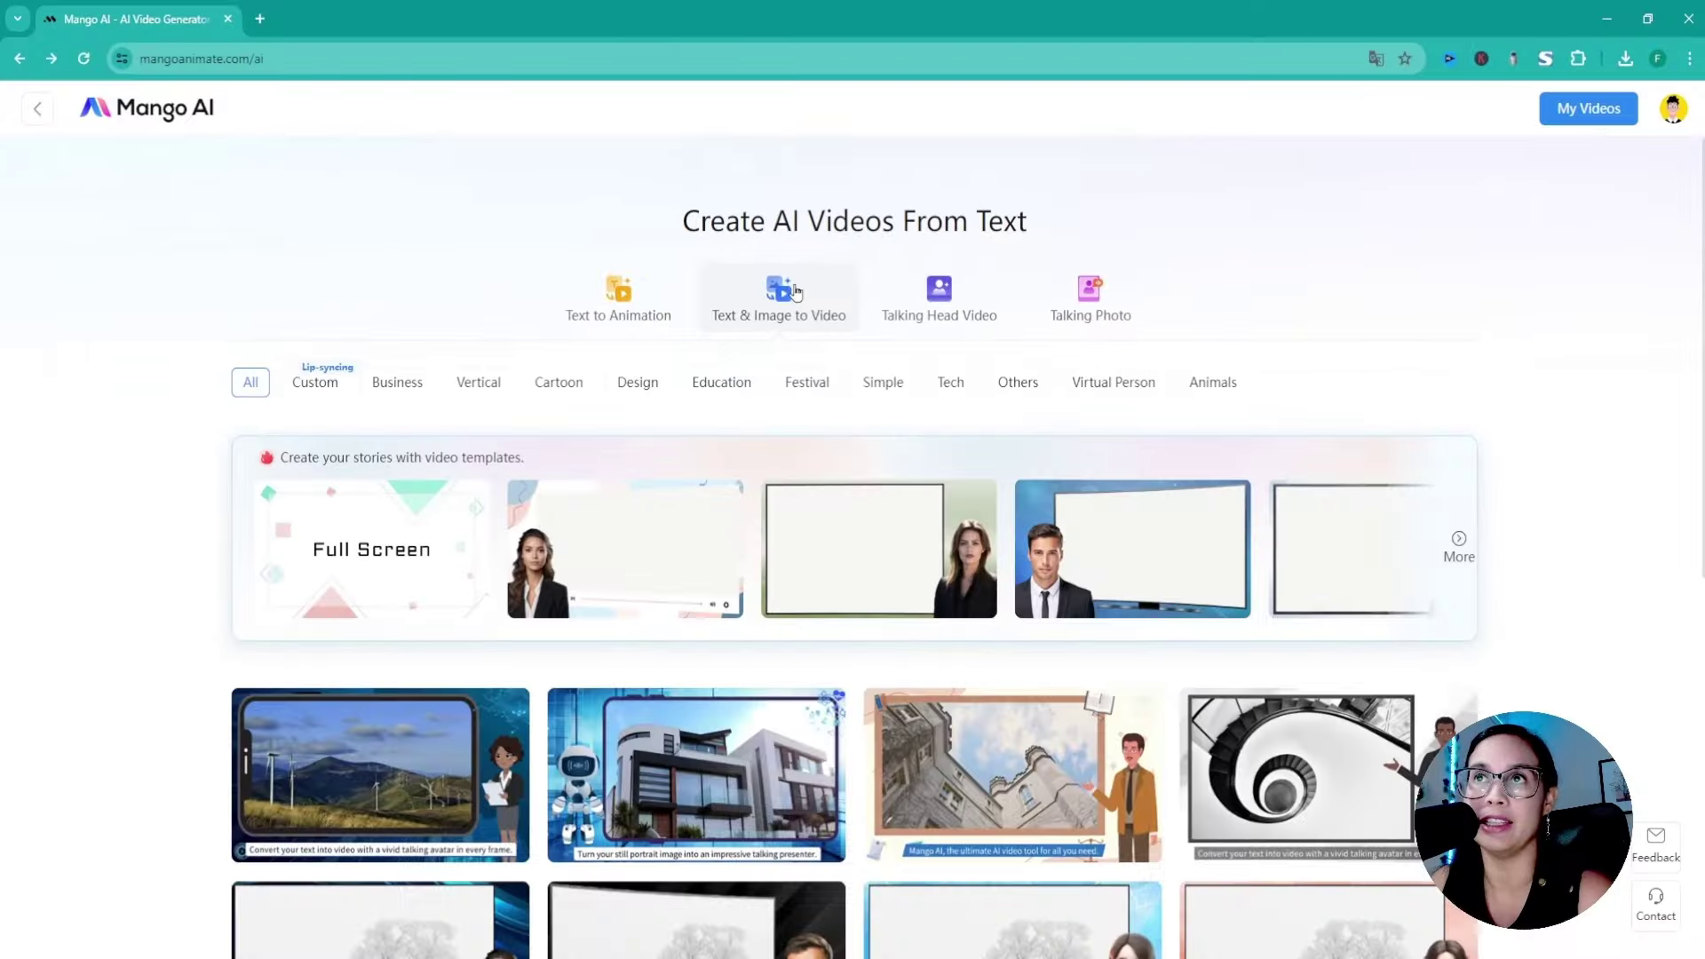
scroll(1575, 670, down, 4)
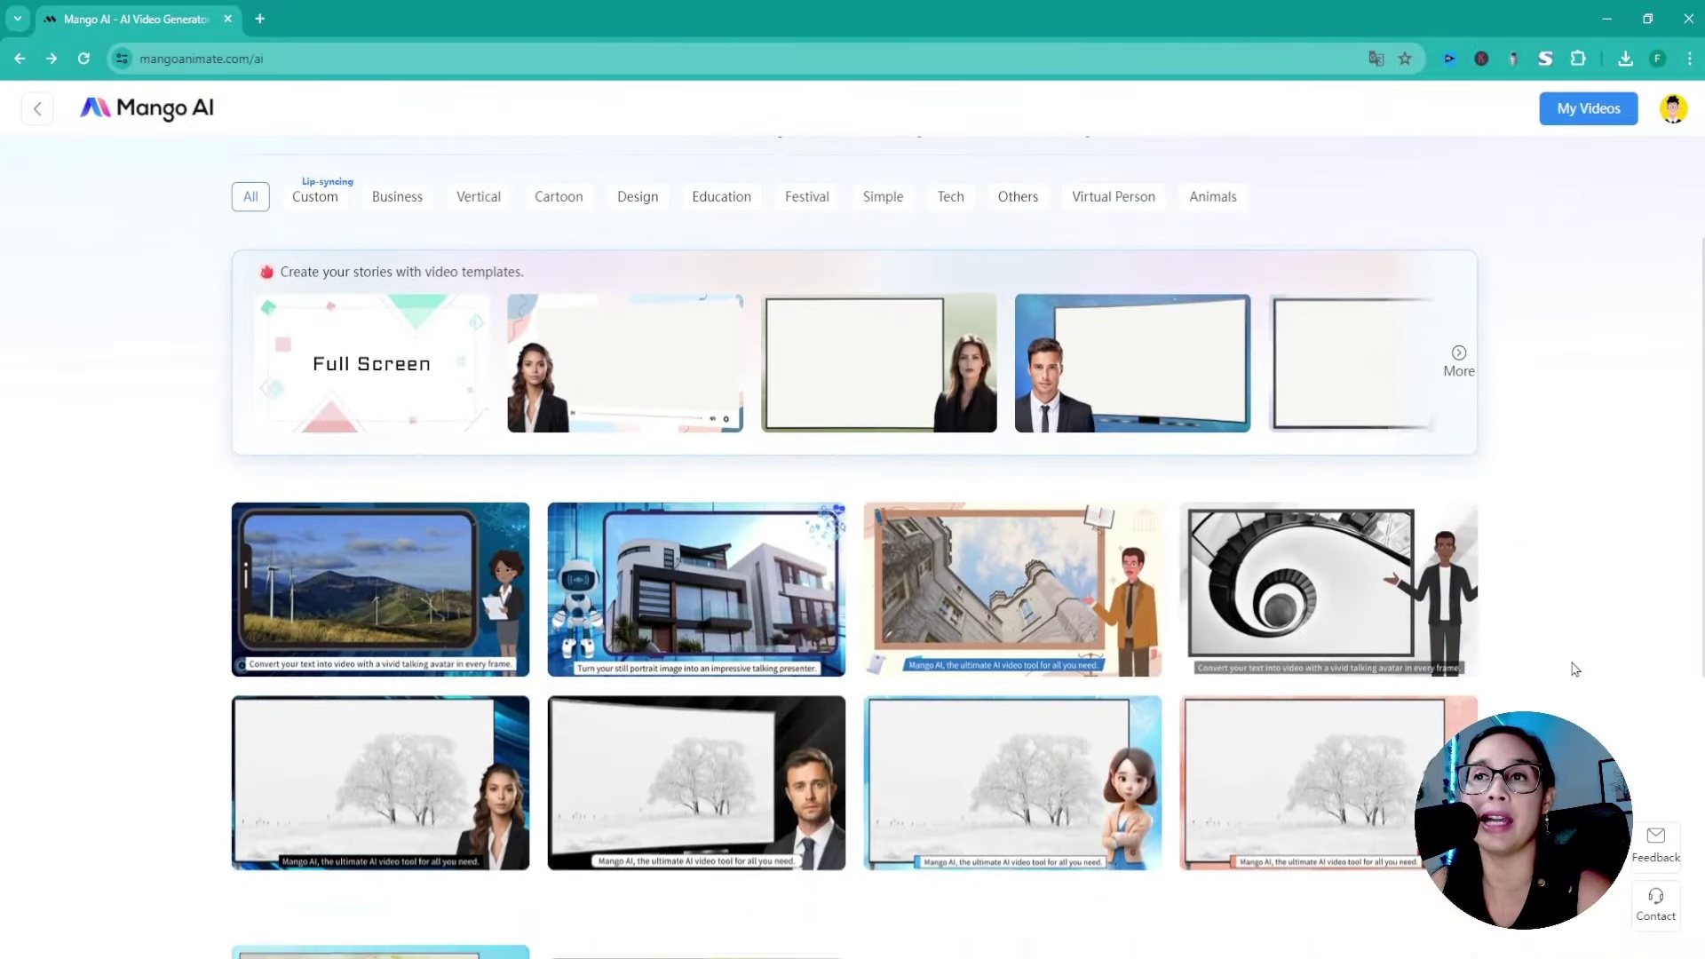
scroll(1575, 671, down, 8)
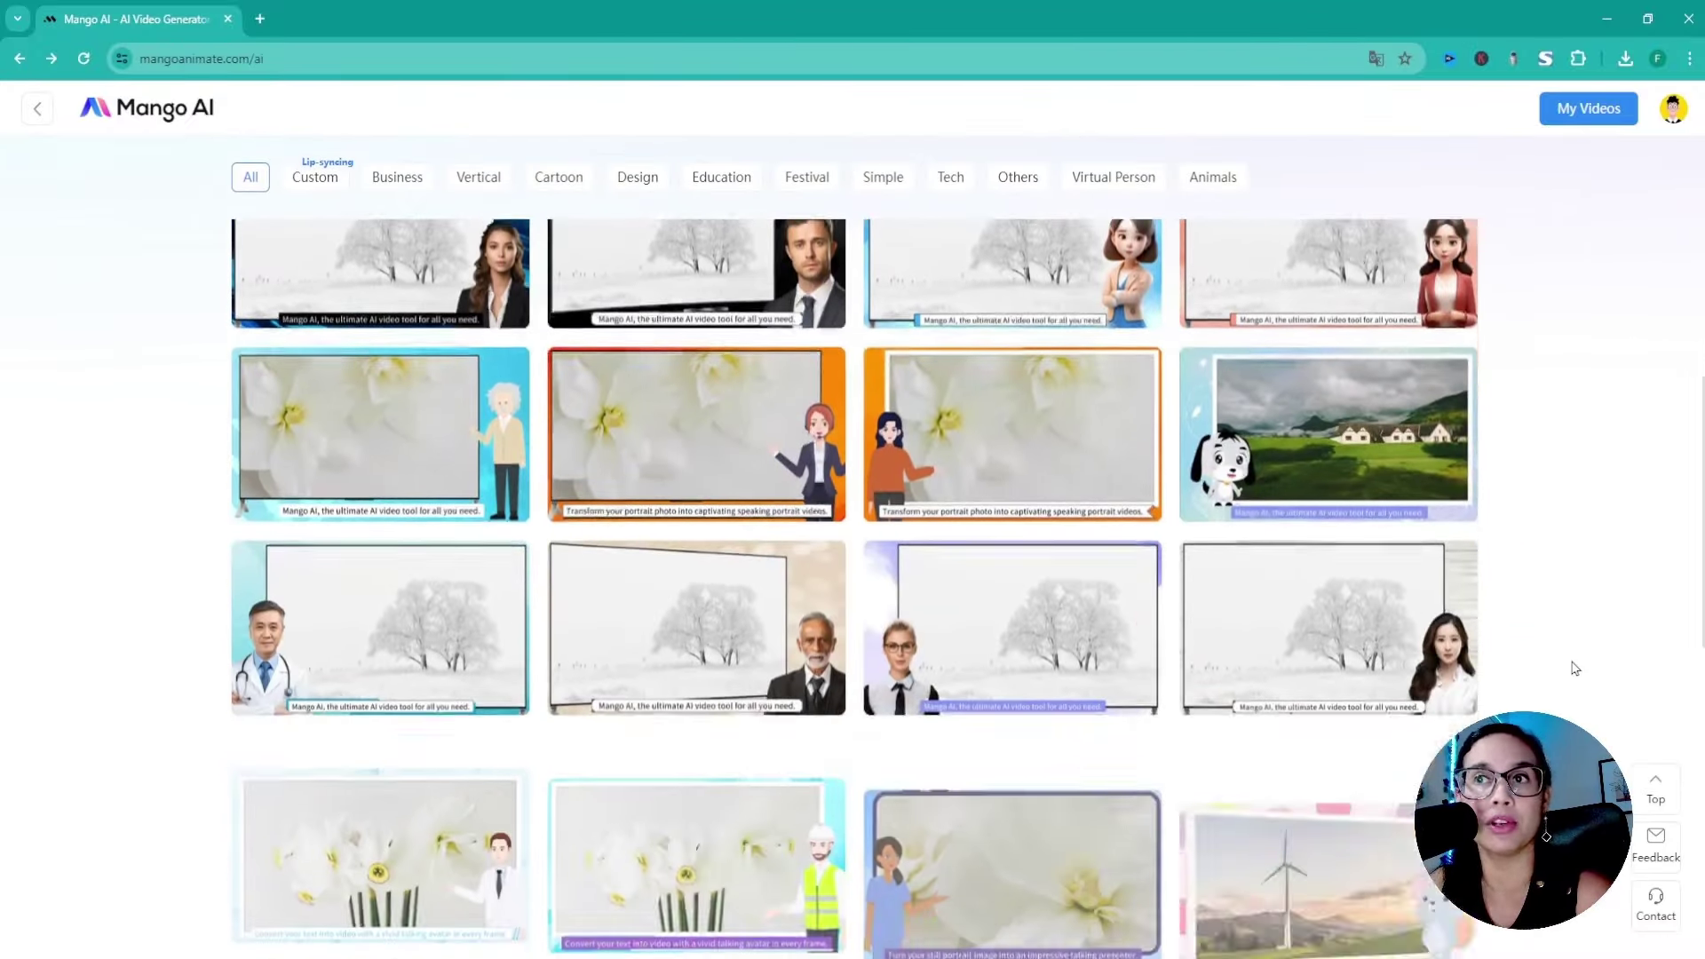
scroll(1554, 652, down, 3)
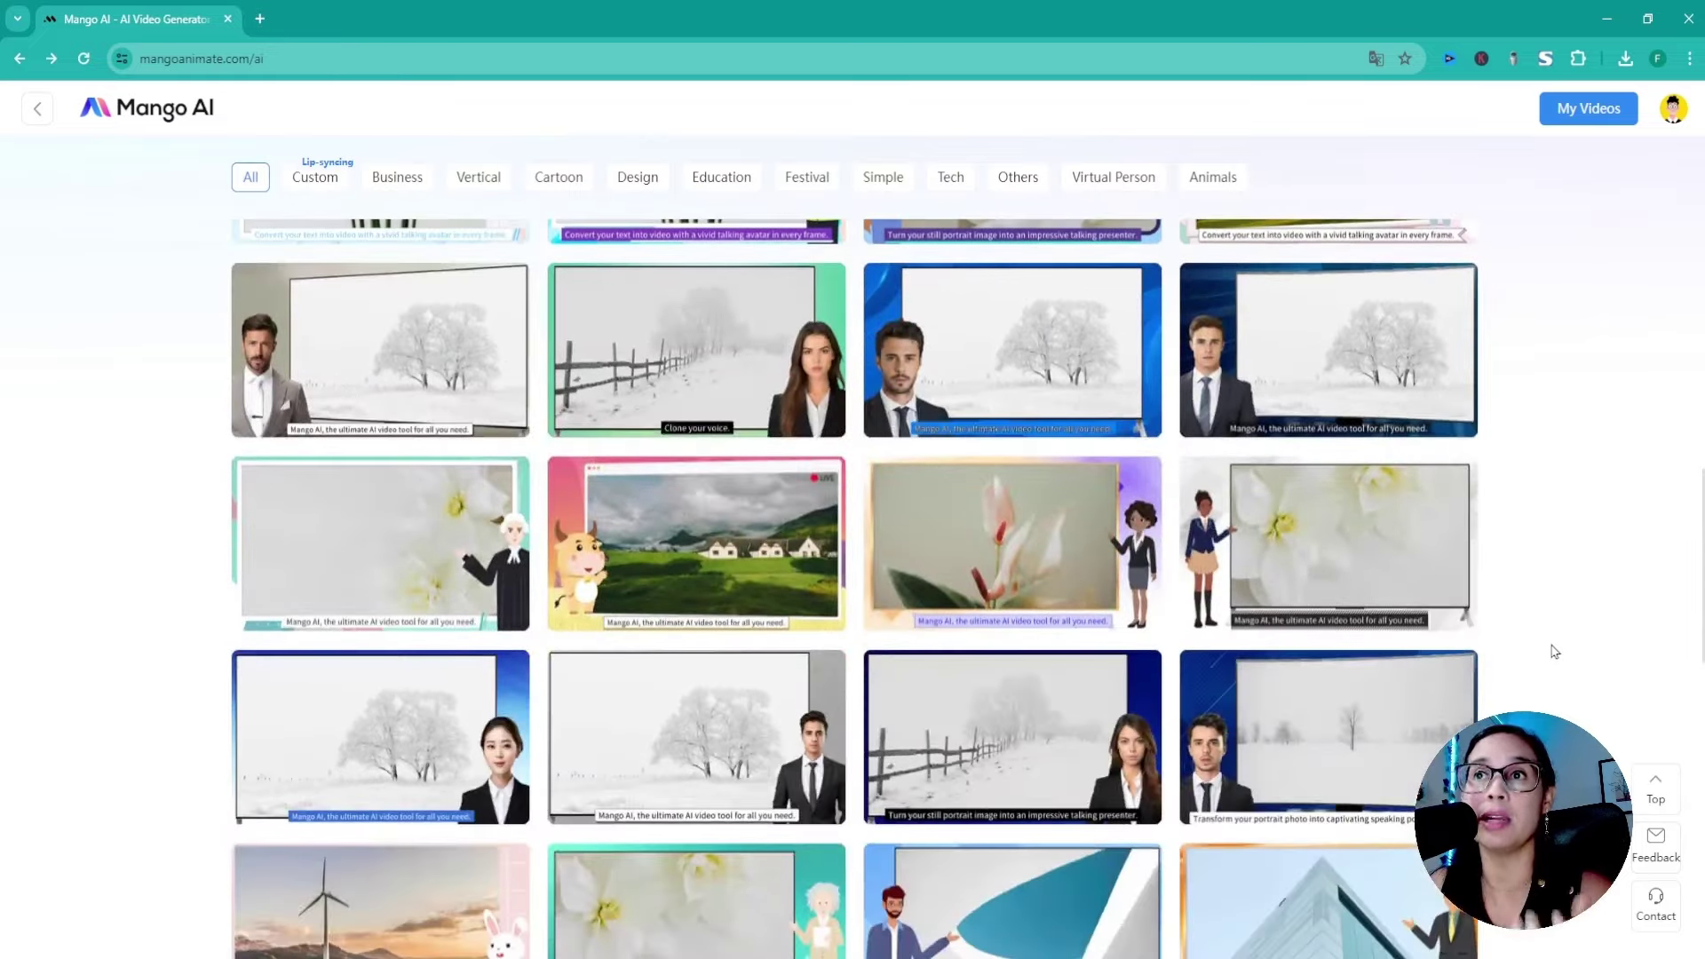
scroll(1555, 652, up, 2)
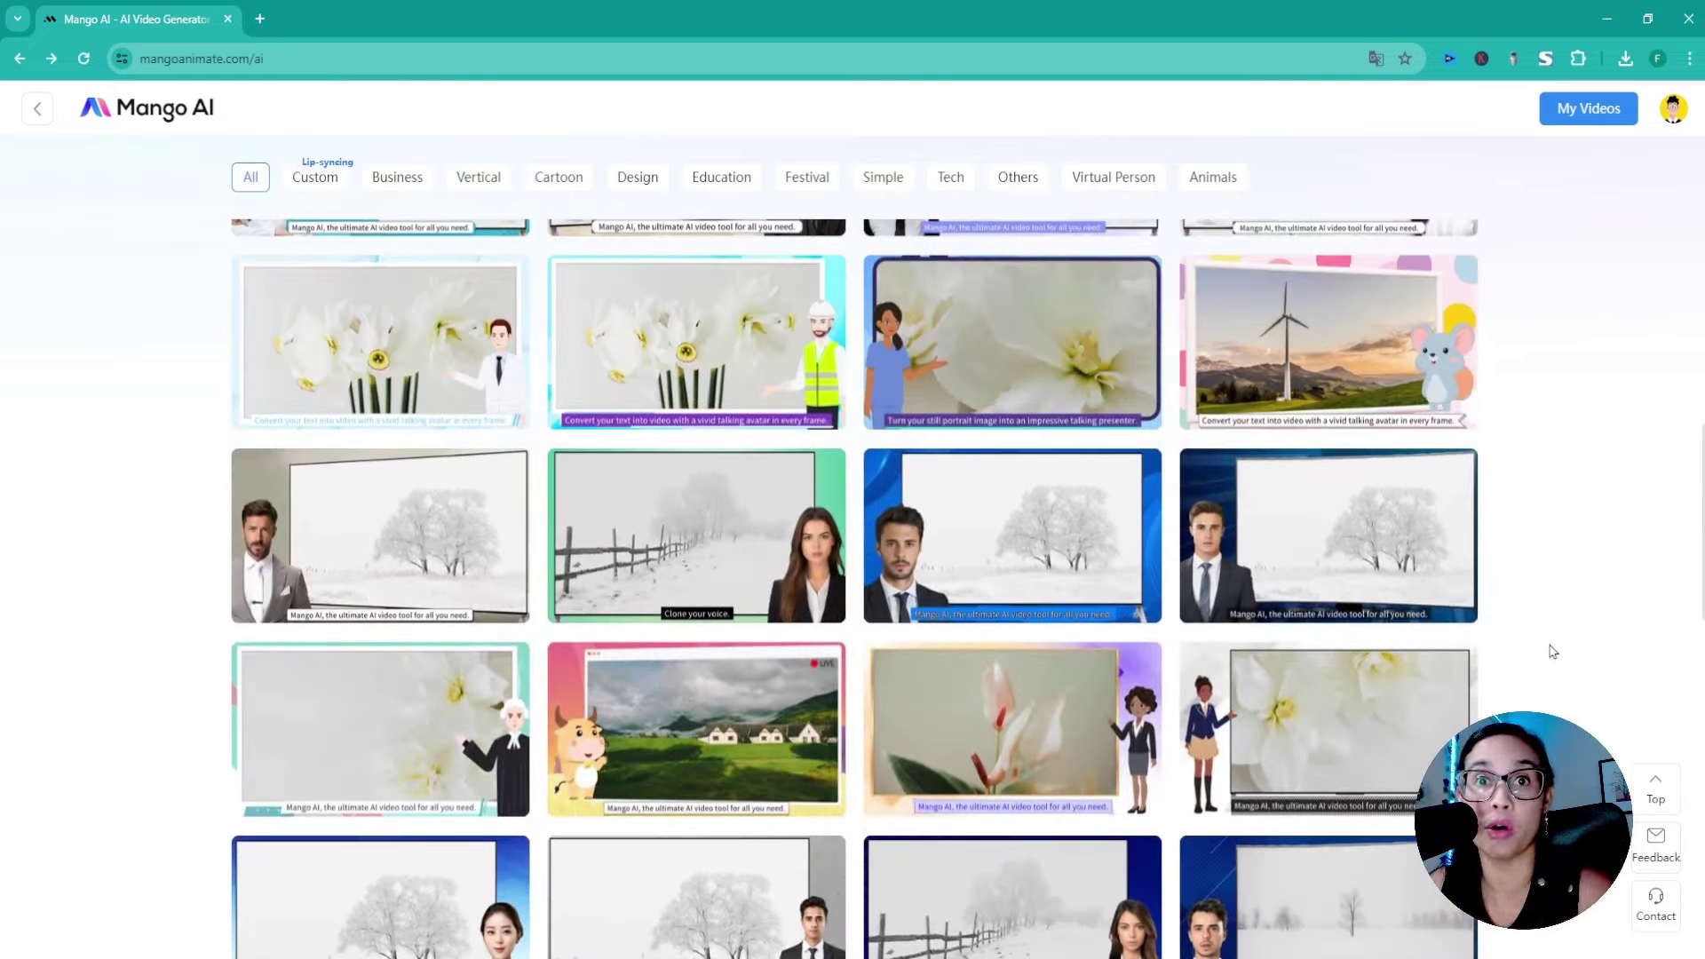
scroll(1553, 652, up, 10)
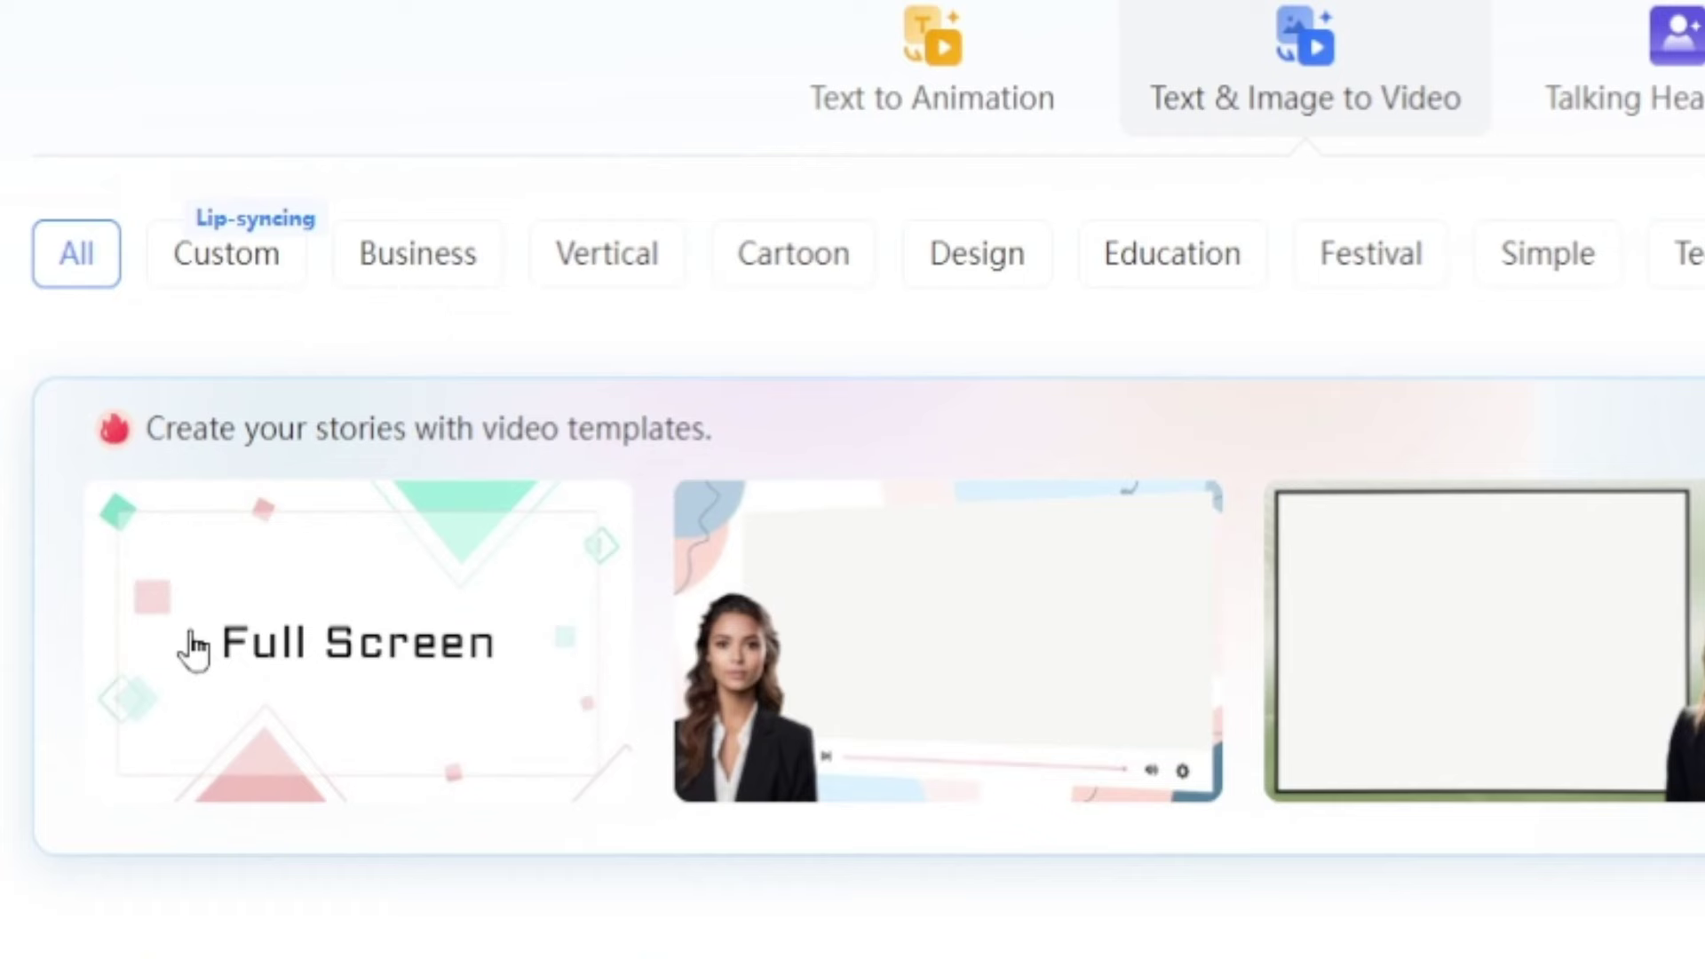
mouse_move(388, 554)
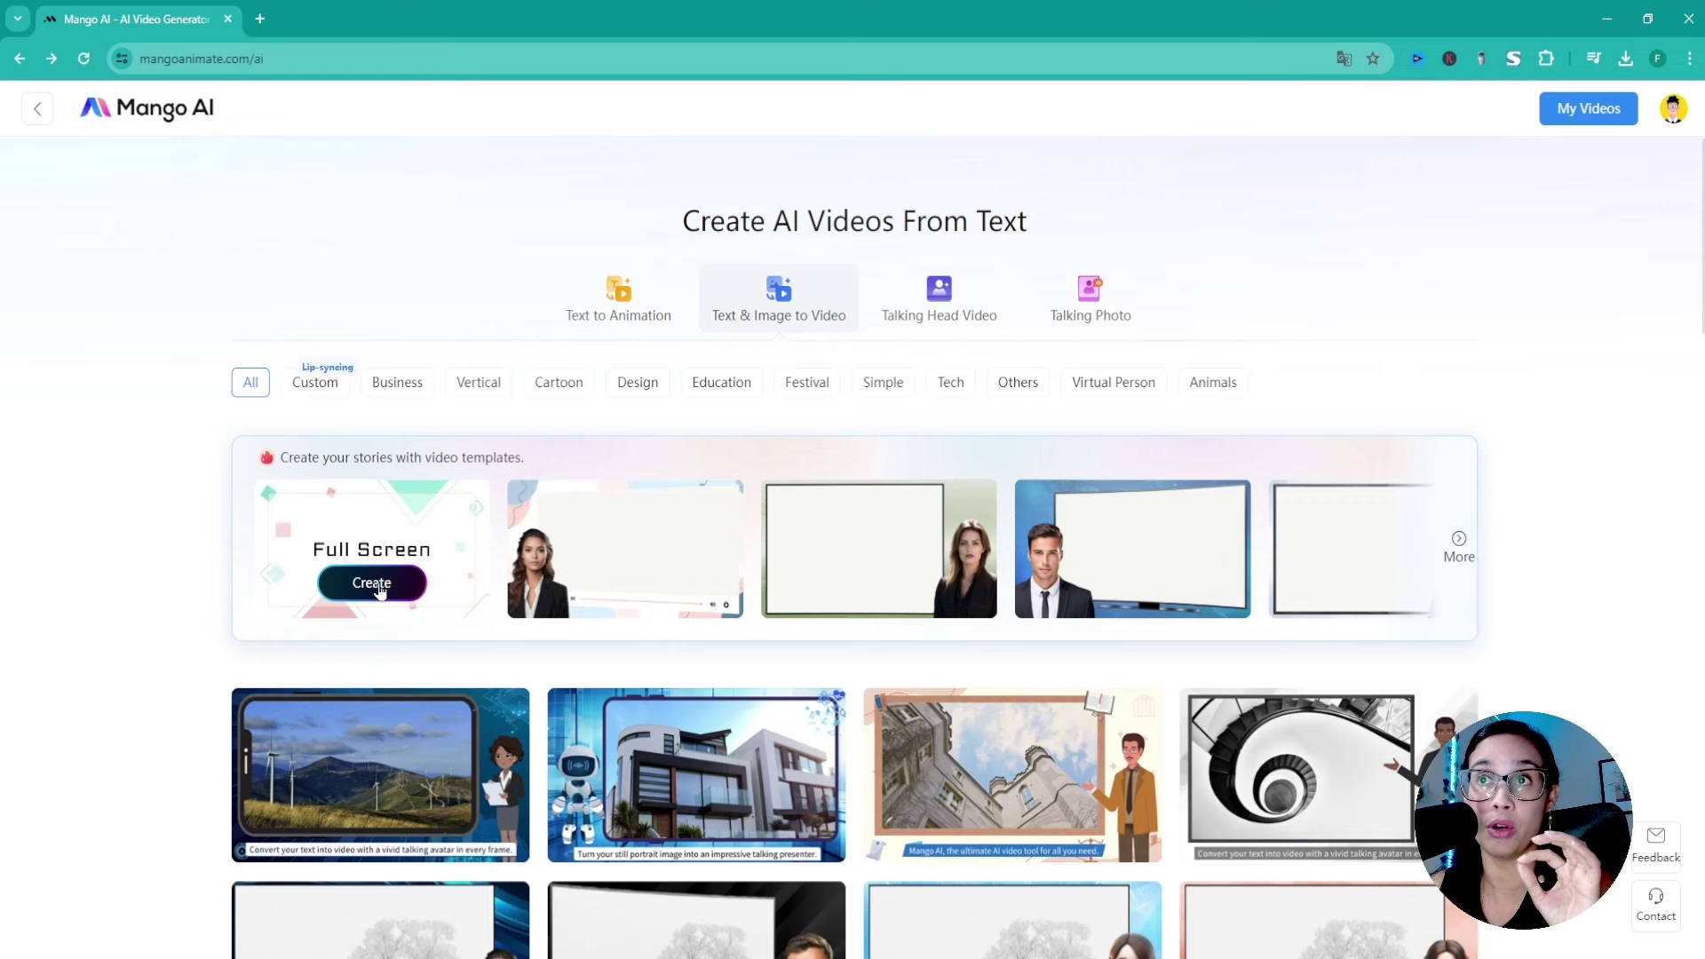
click(371, 583)
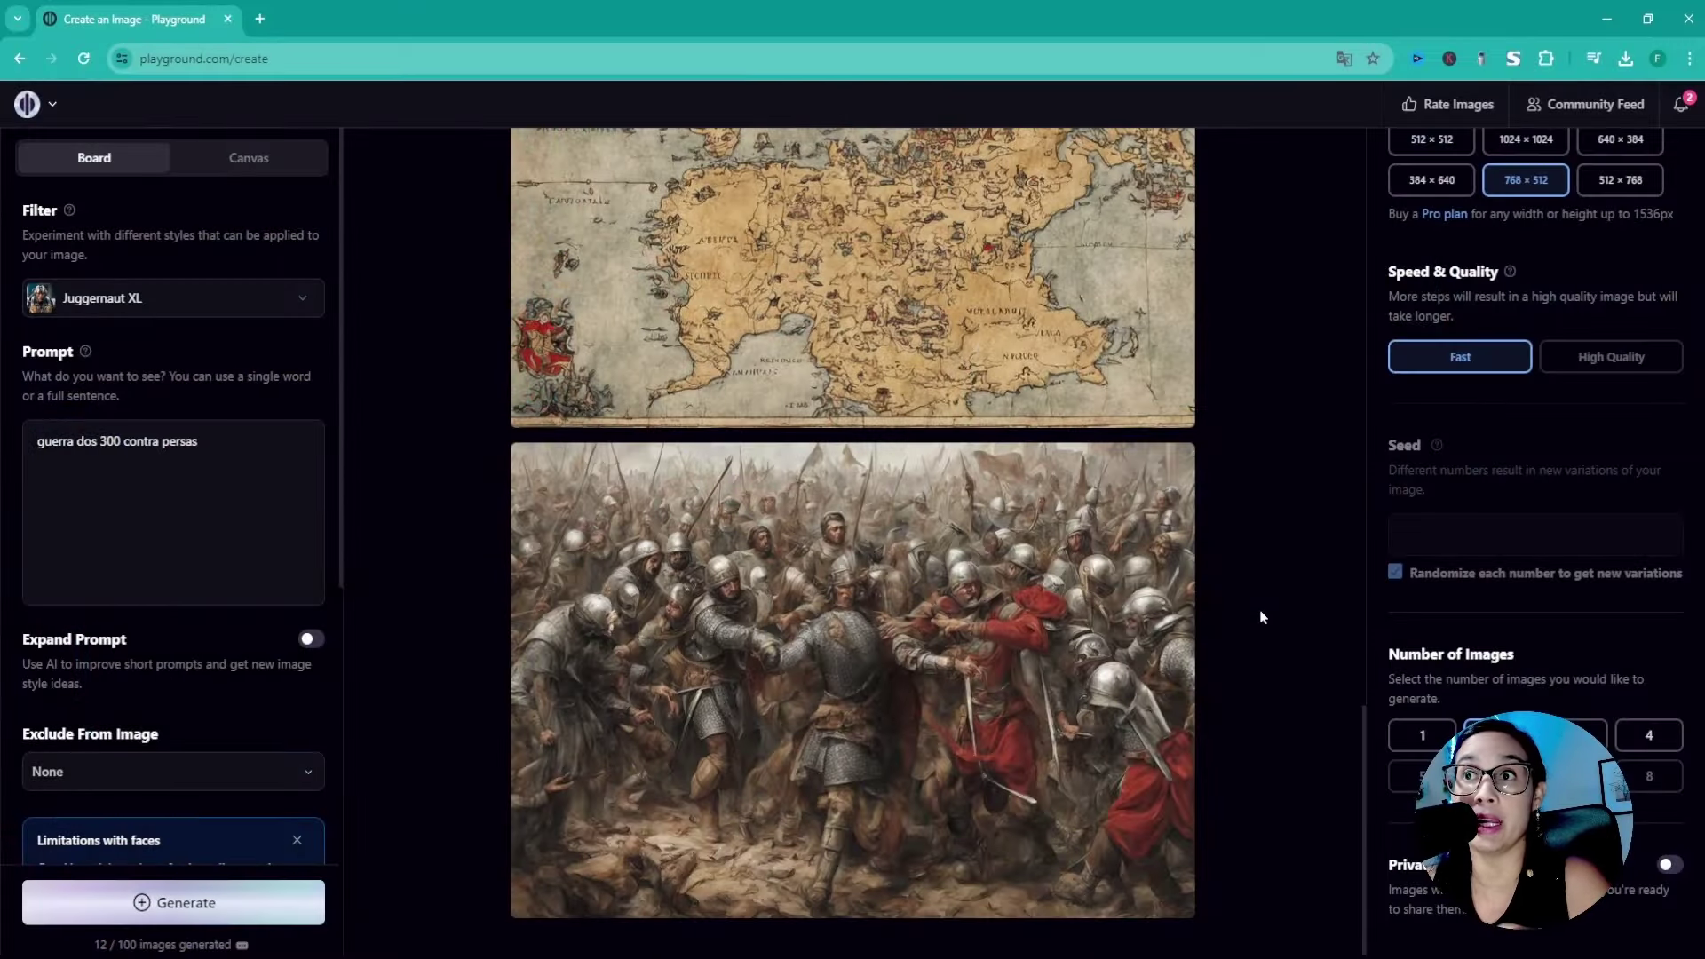
Look through the generated Spartan warrior, battle and old map images on the Playground board.
scroll(1263, 617, up, 7)
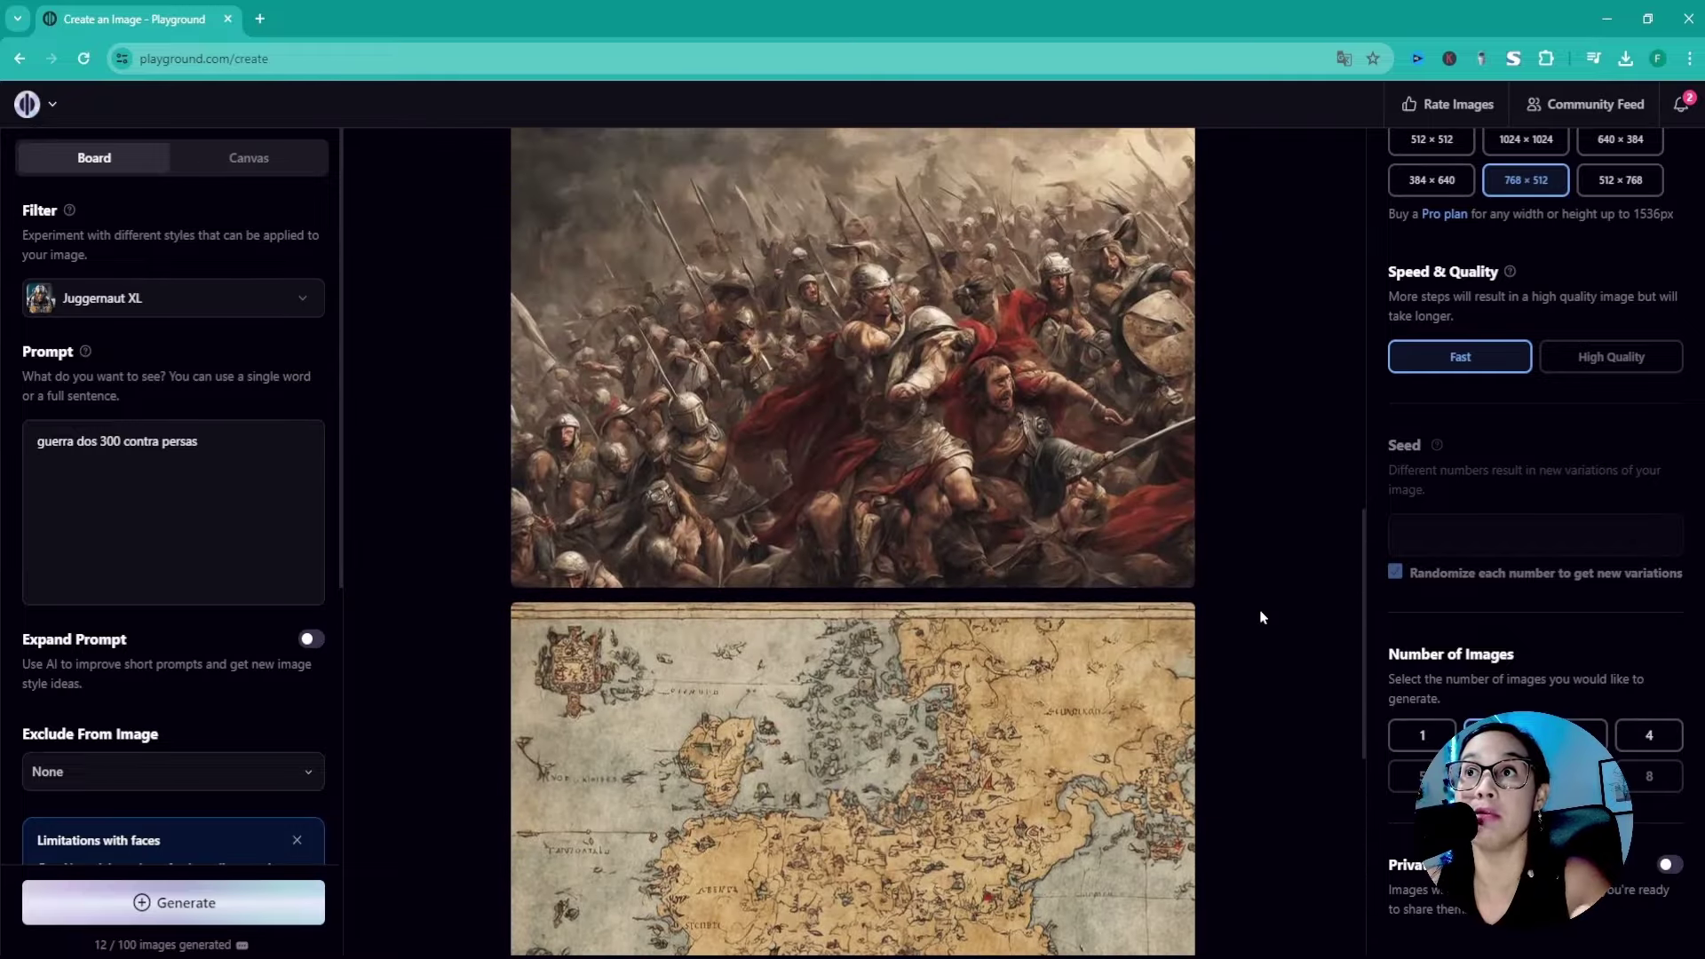
scroll(1261, 614, up, 8)
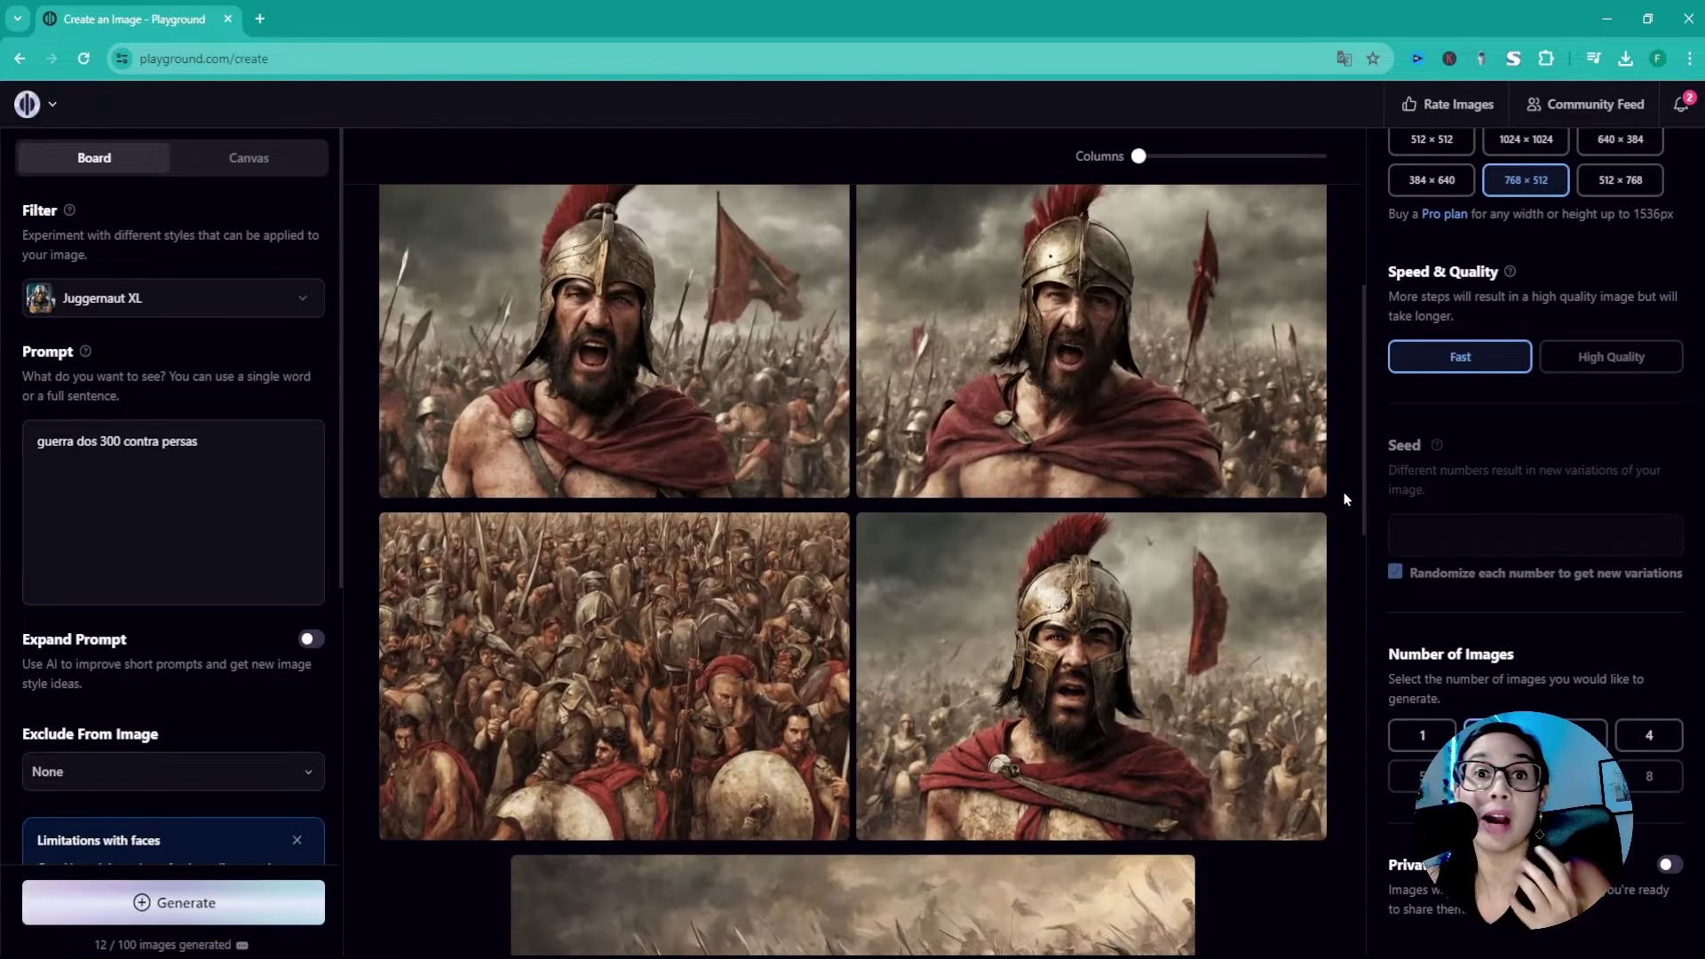
scroll(1345, 497, up, 2)
scroll(1345, 498, down, 3)
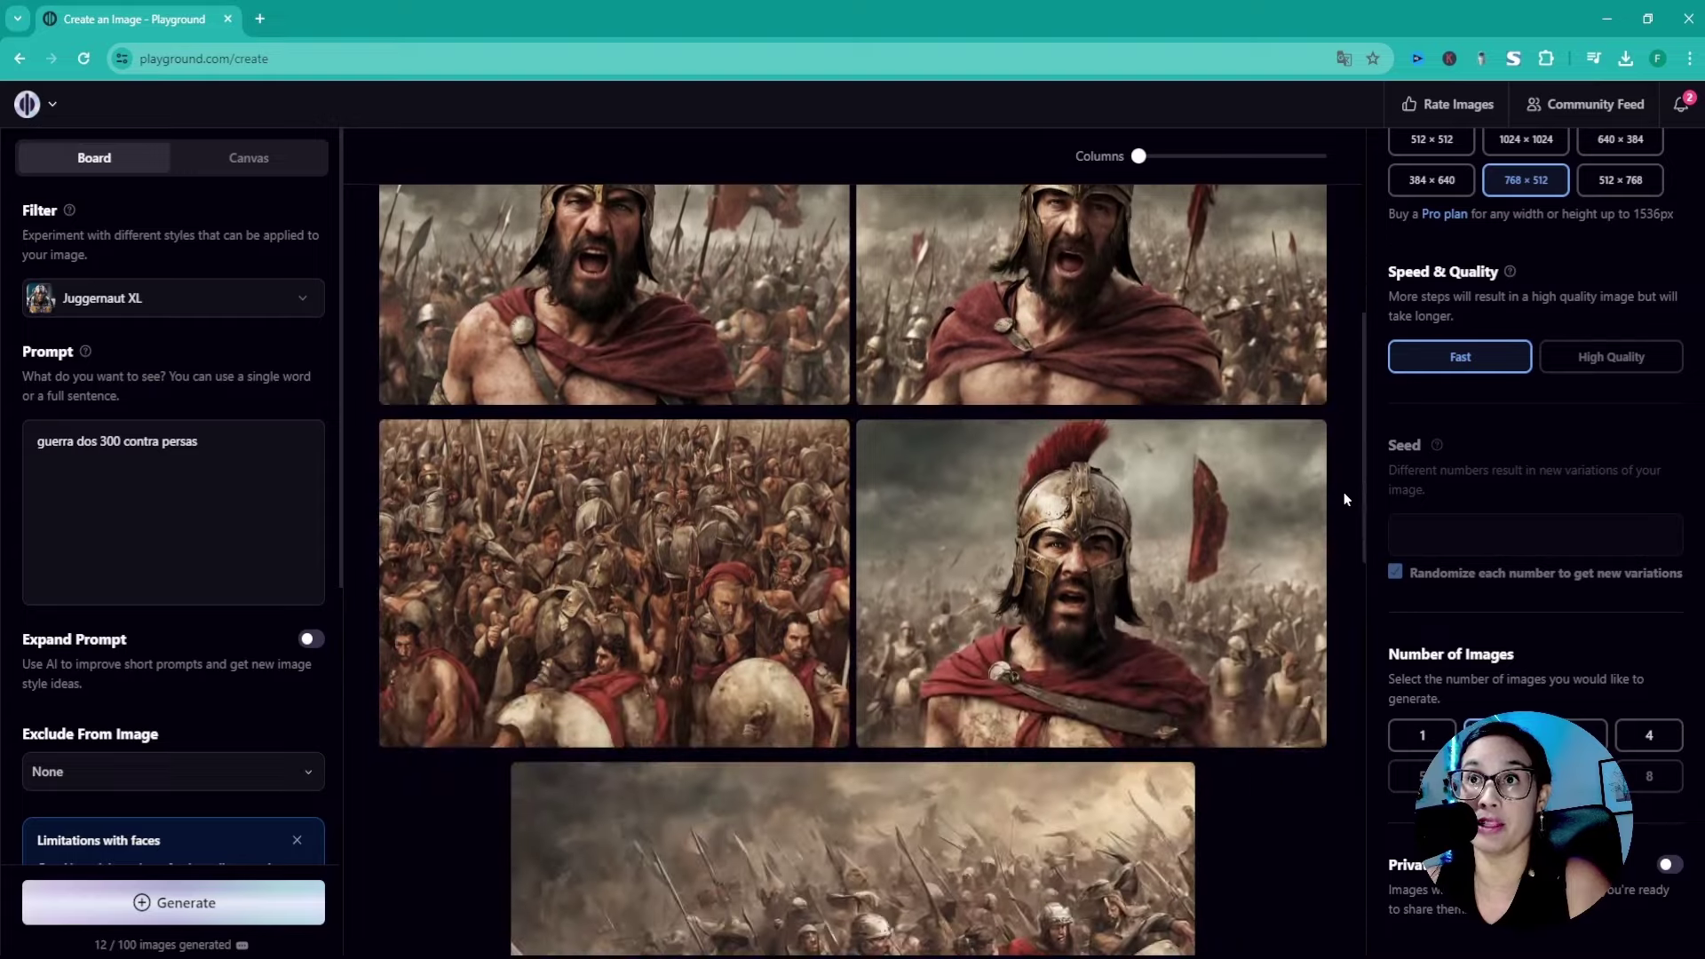
scroll(900, 680, down, 8)
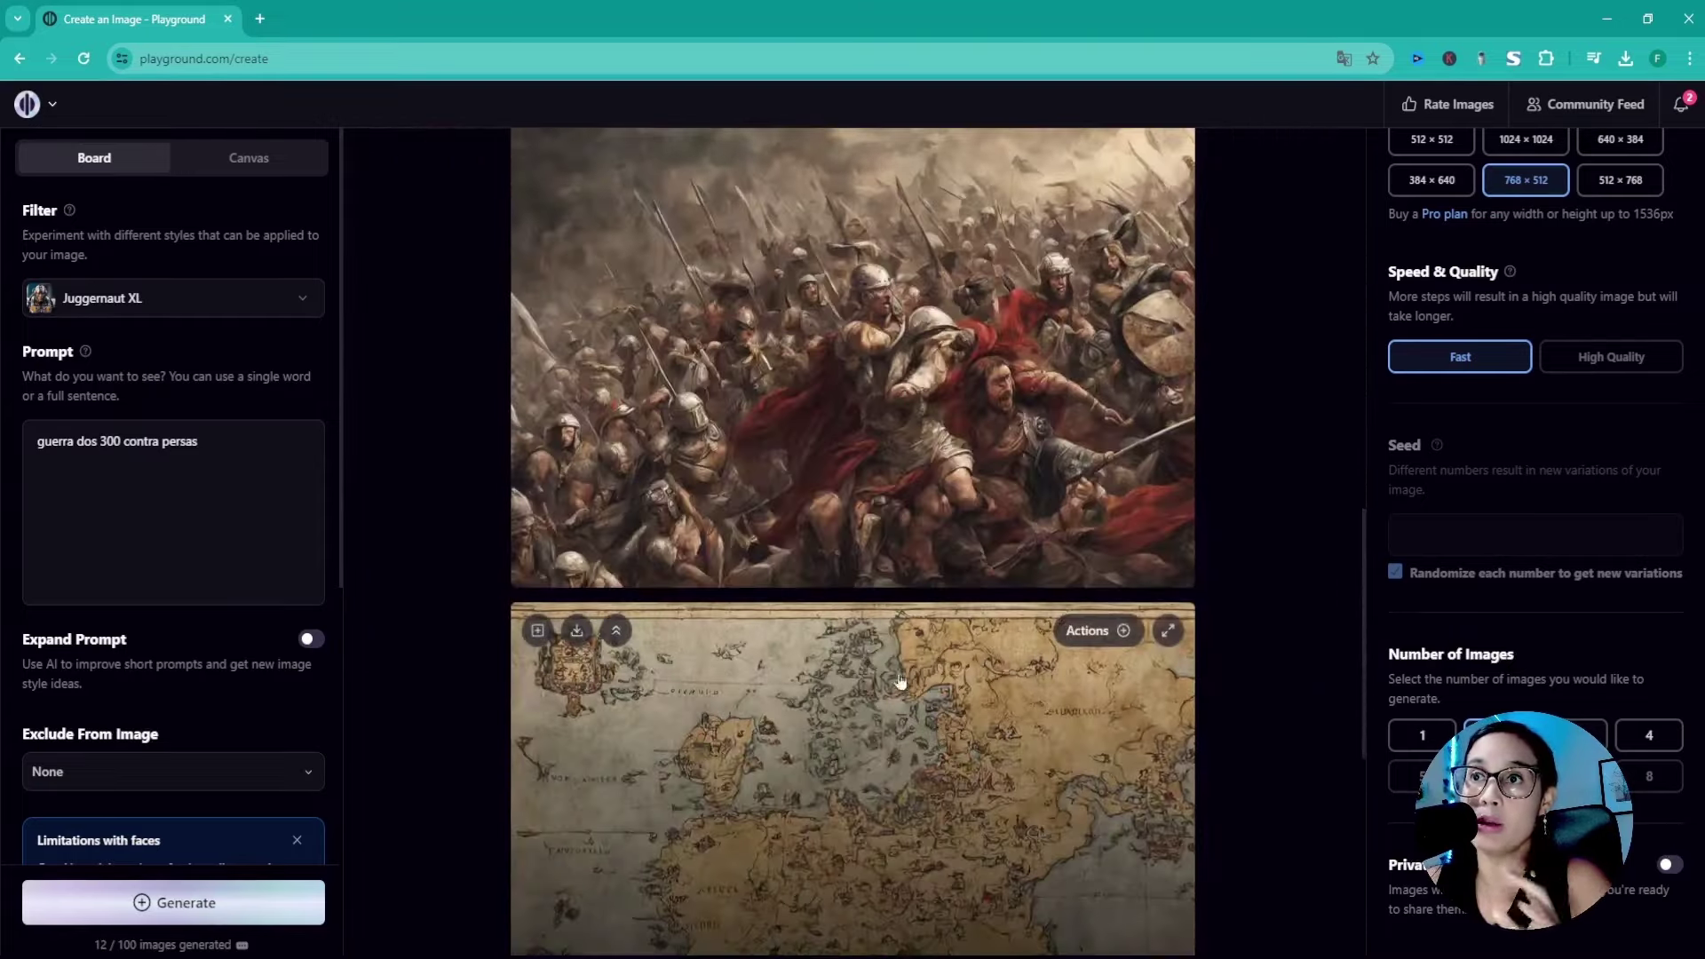
scroll(900, 681, down, 5)
scroll(1131, 682, down, 2)
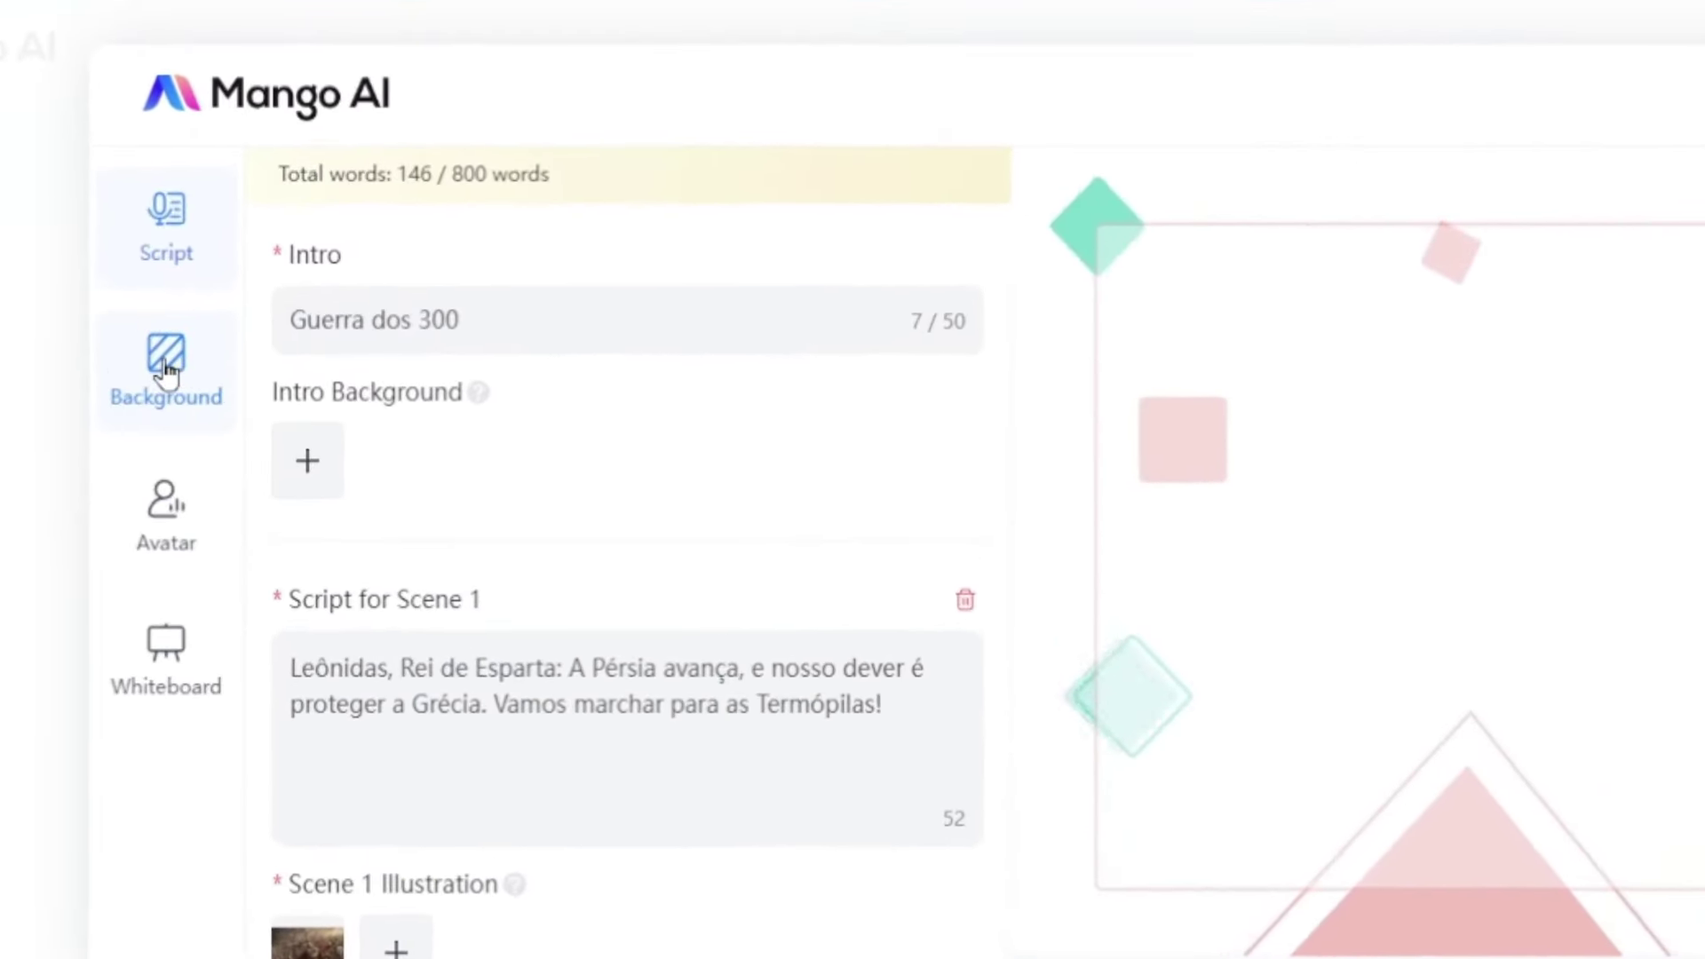
Upload the old map image from Downloads and use it as the video background.
click(167, 372)
scroll(629, 603, down, 10)
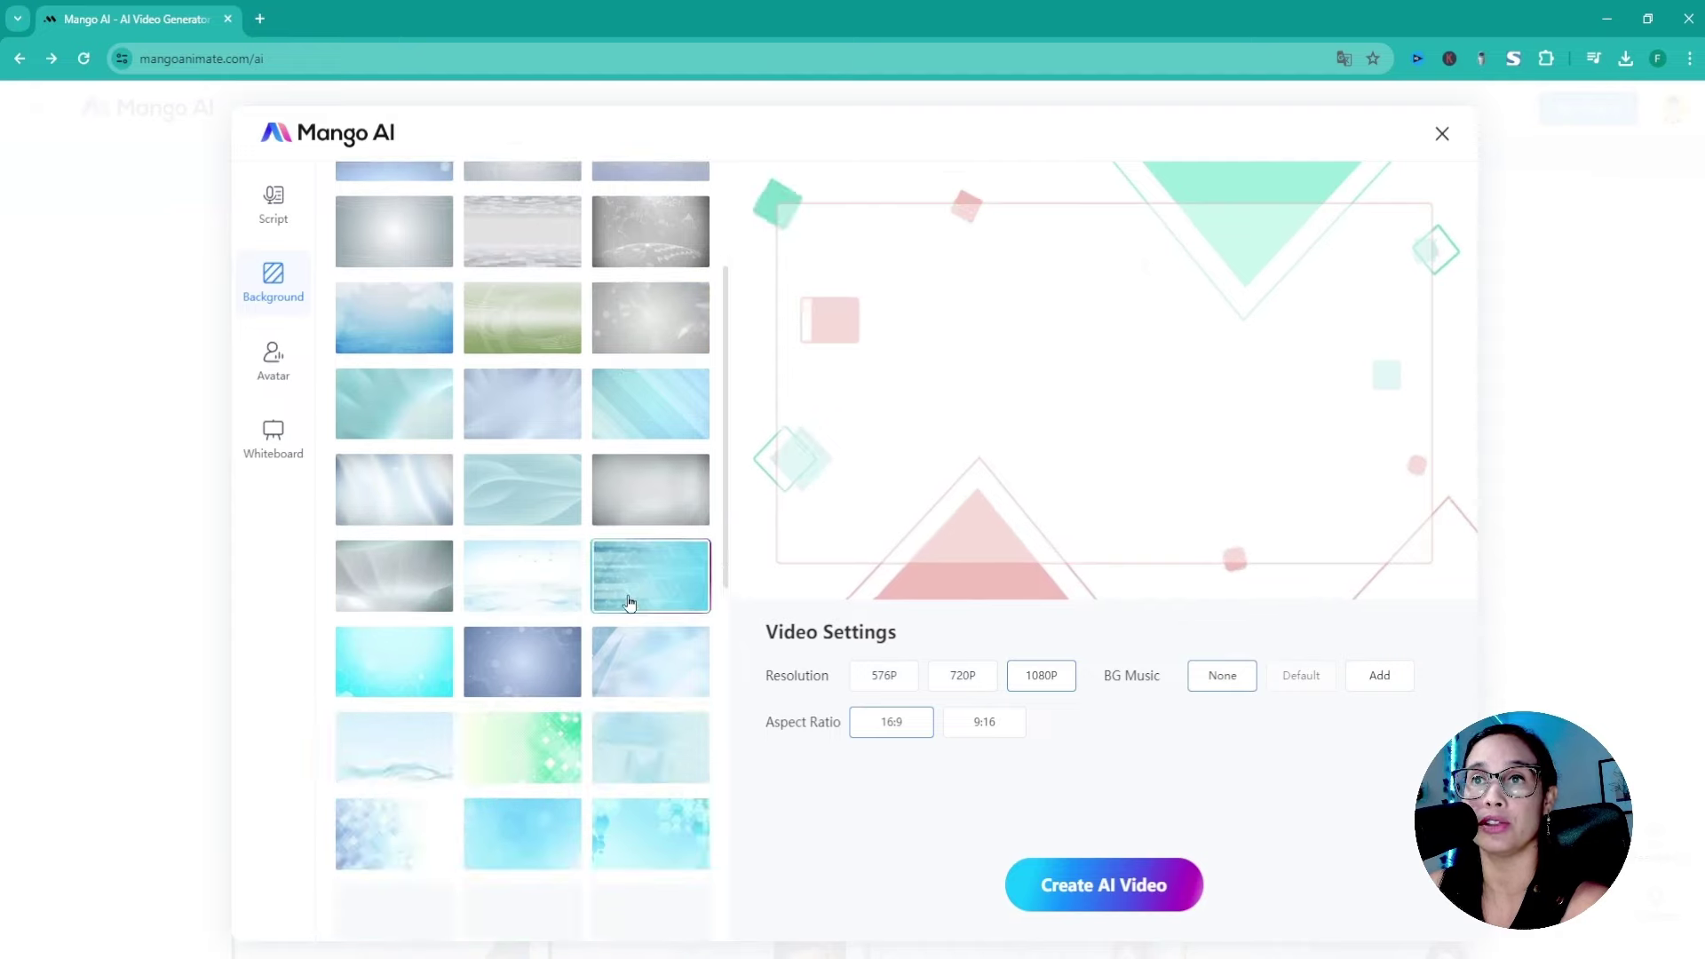
scroll(480, 569, up, 10)
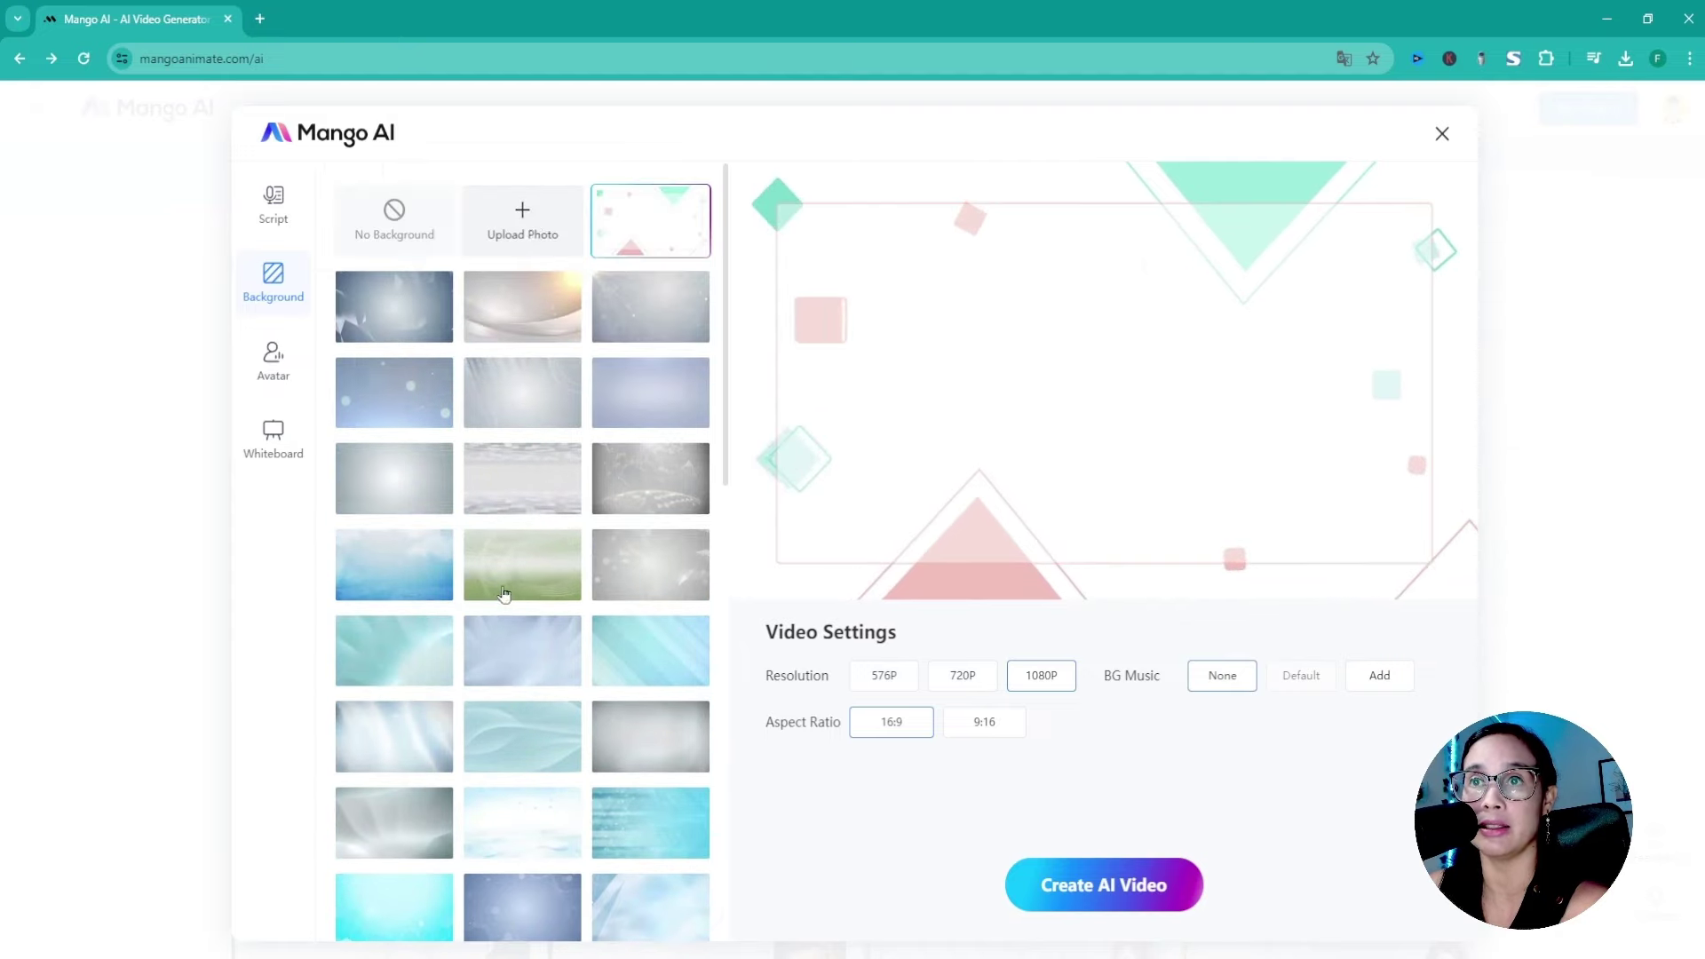
click(520, 211)
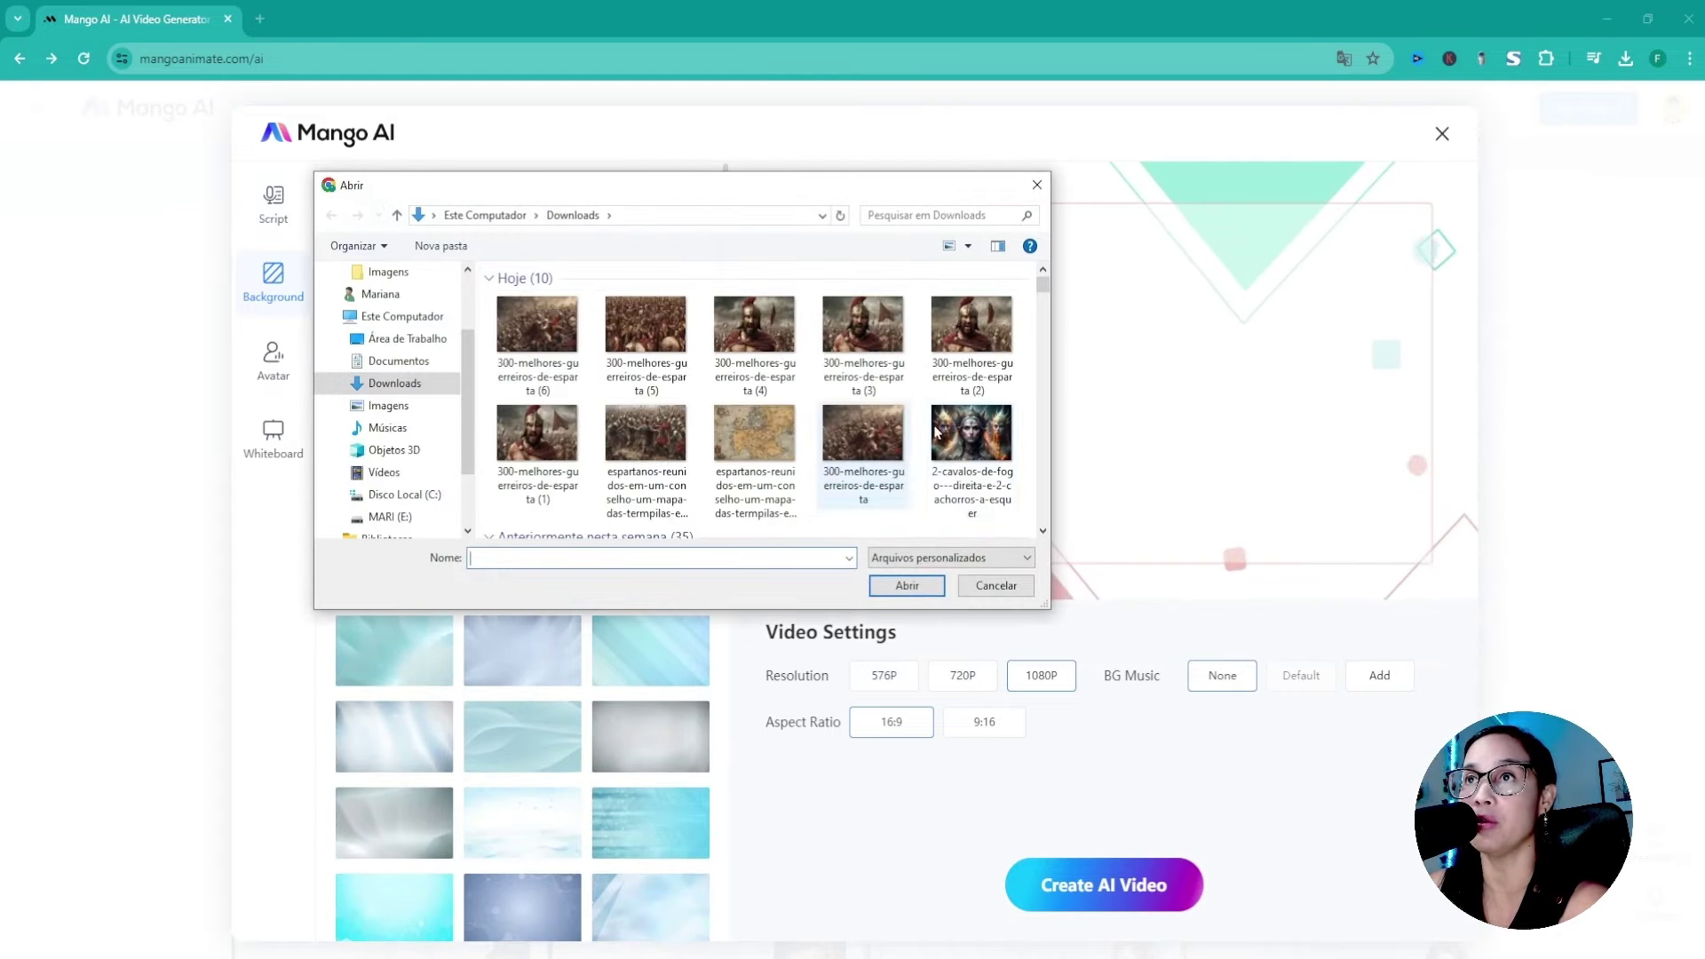
click(728, 502)
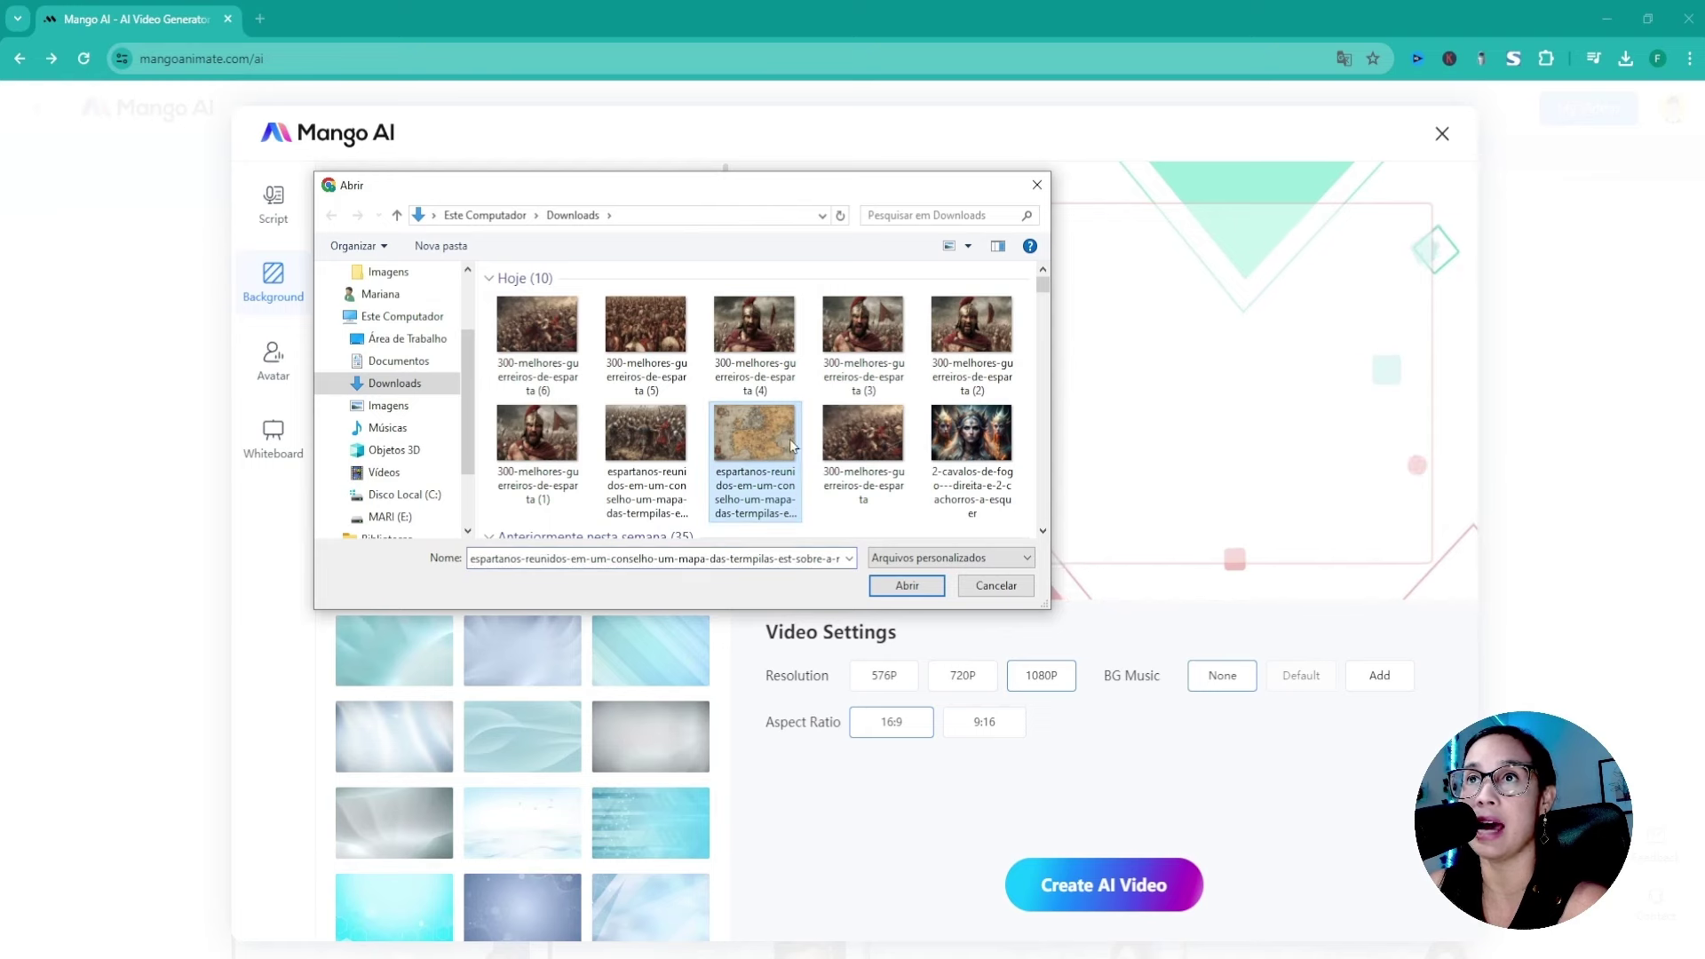
click(907, 585)
click(507, 226)
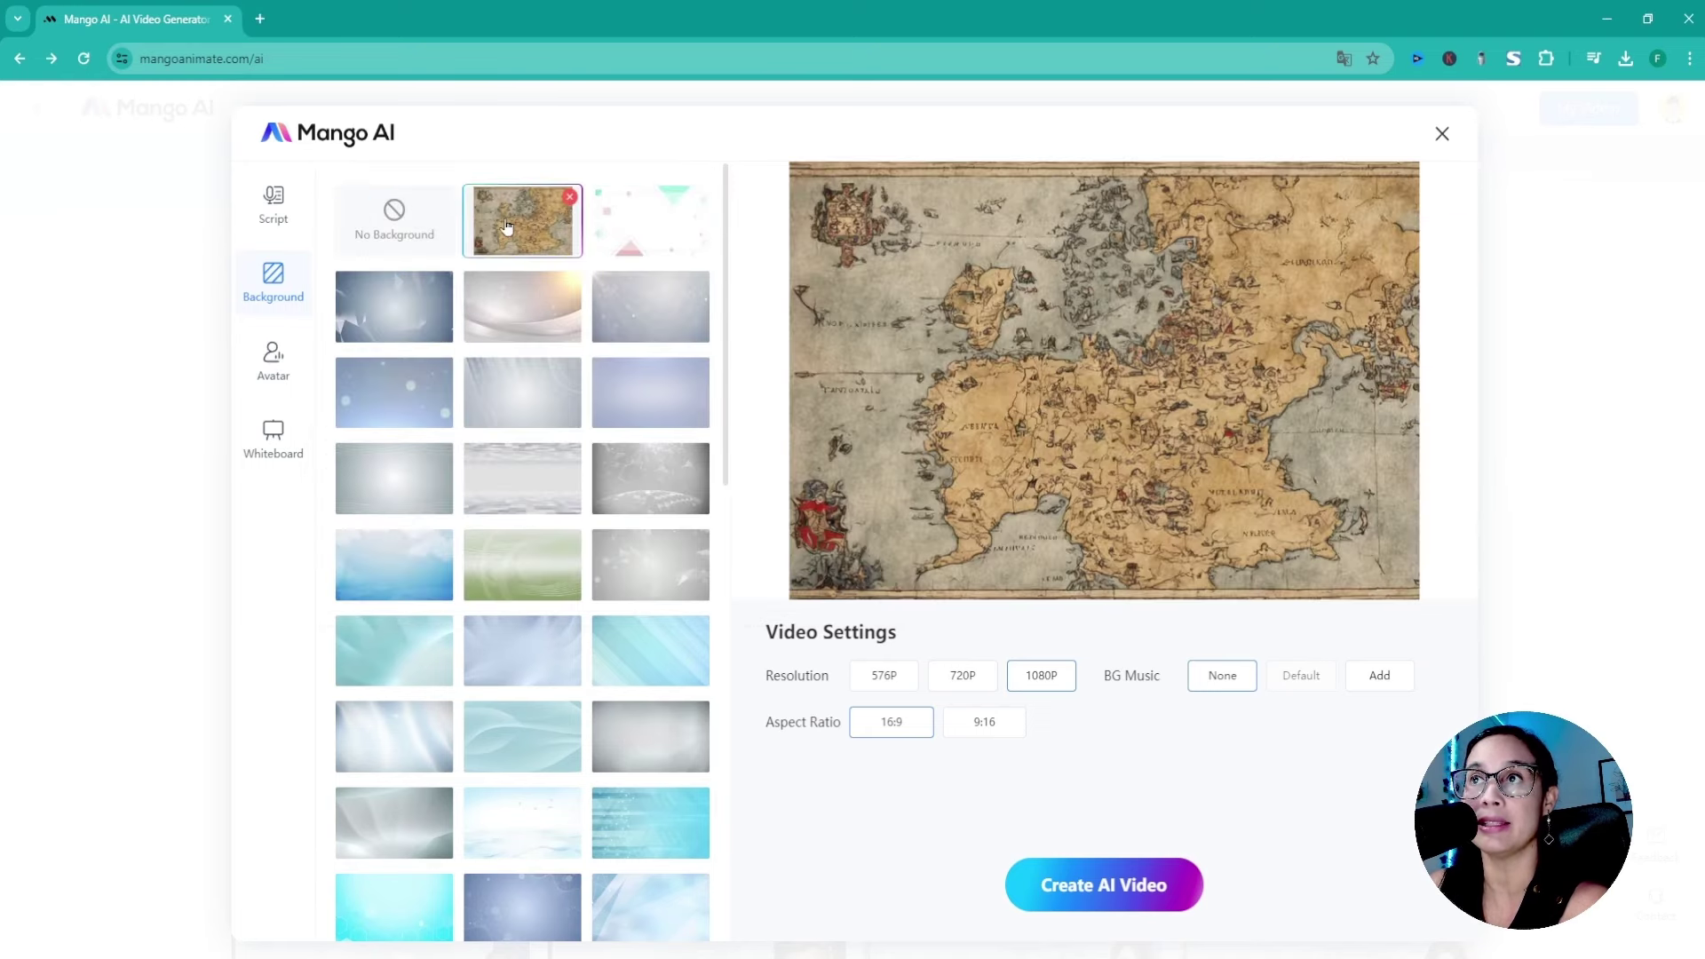
Upload the espartanos-reunidos picture of the gathered soldiers from Downloads as the script's intro background.
click(286, 210)
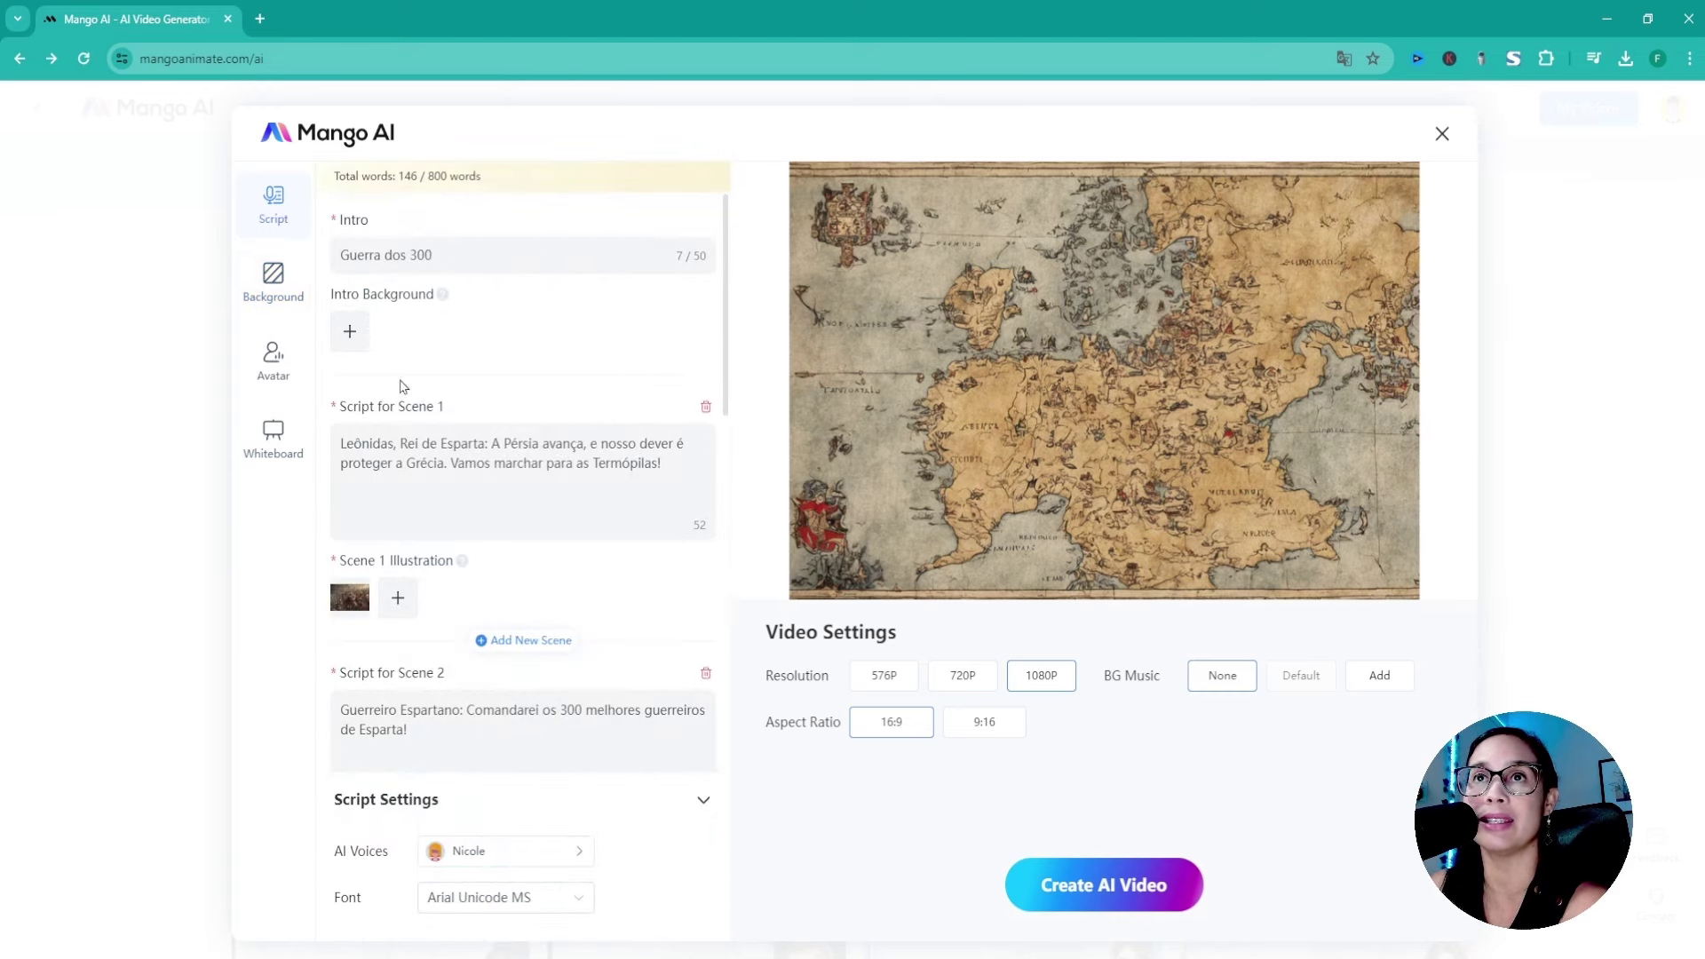
click(348, 329)
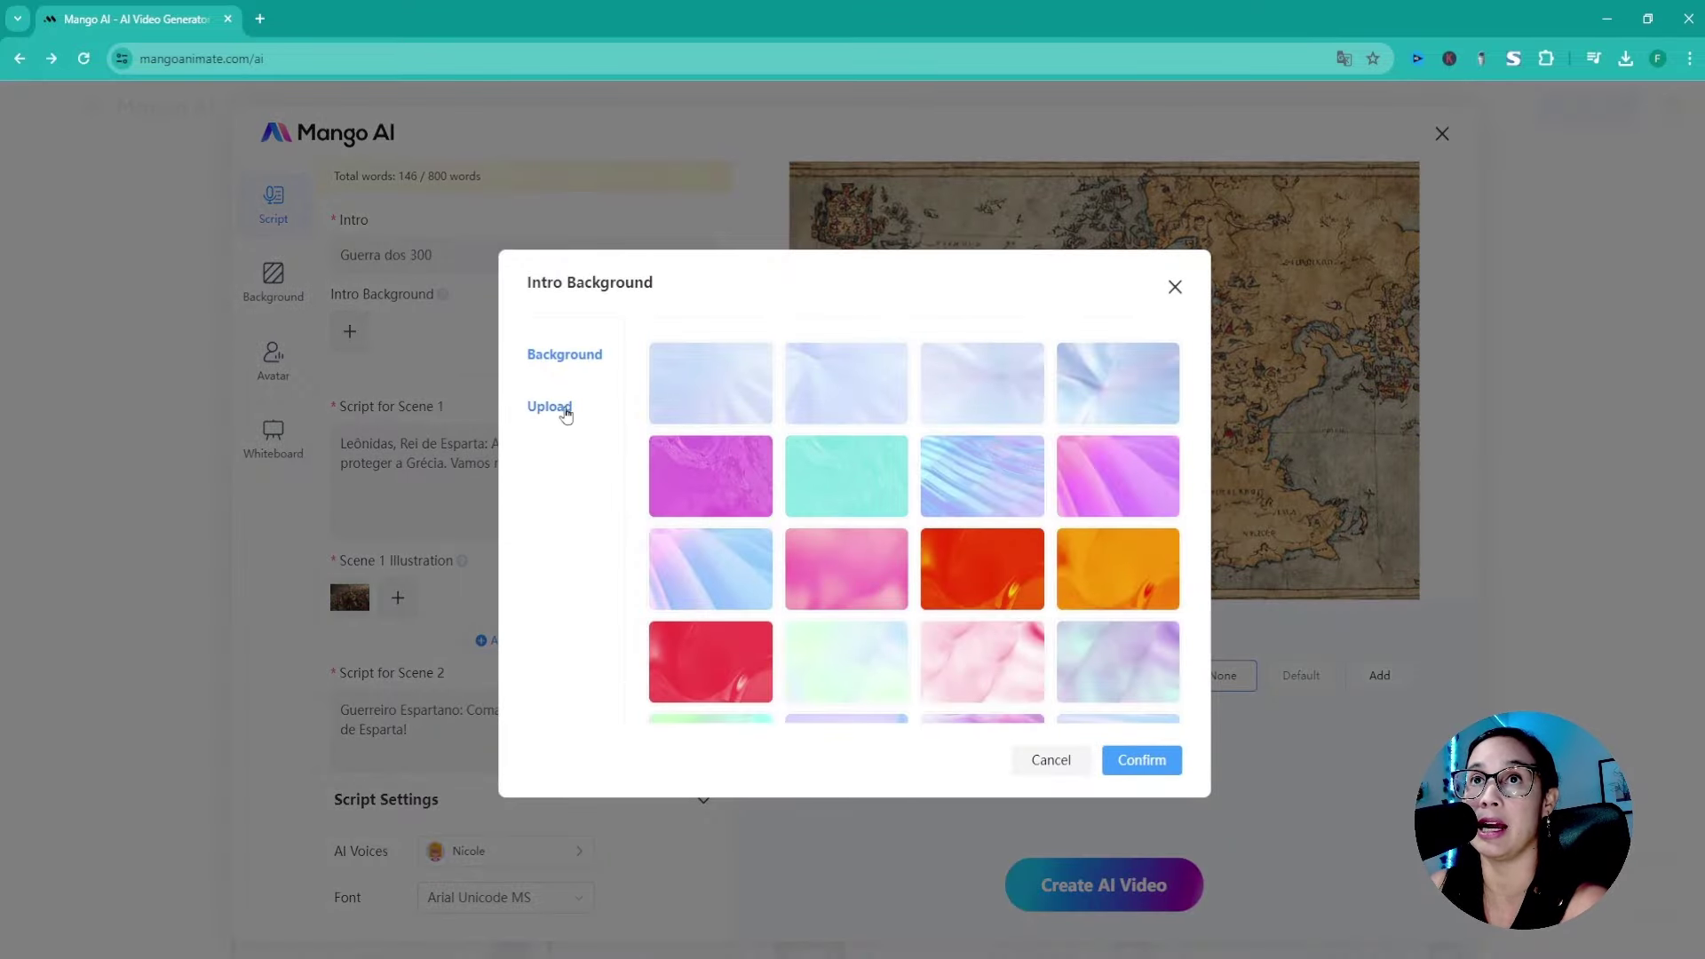
click(566, 413)
click(931, 431)
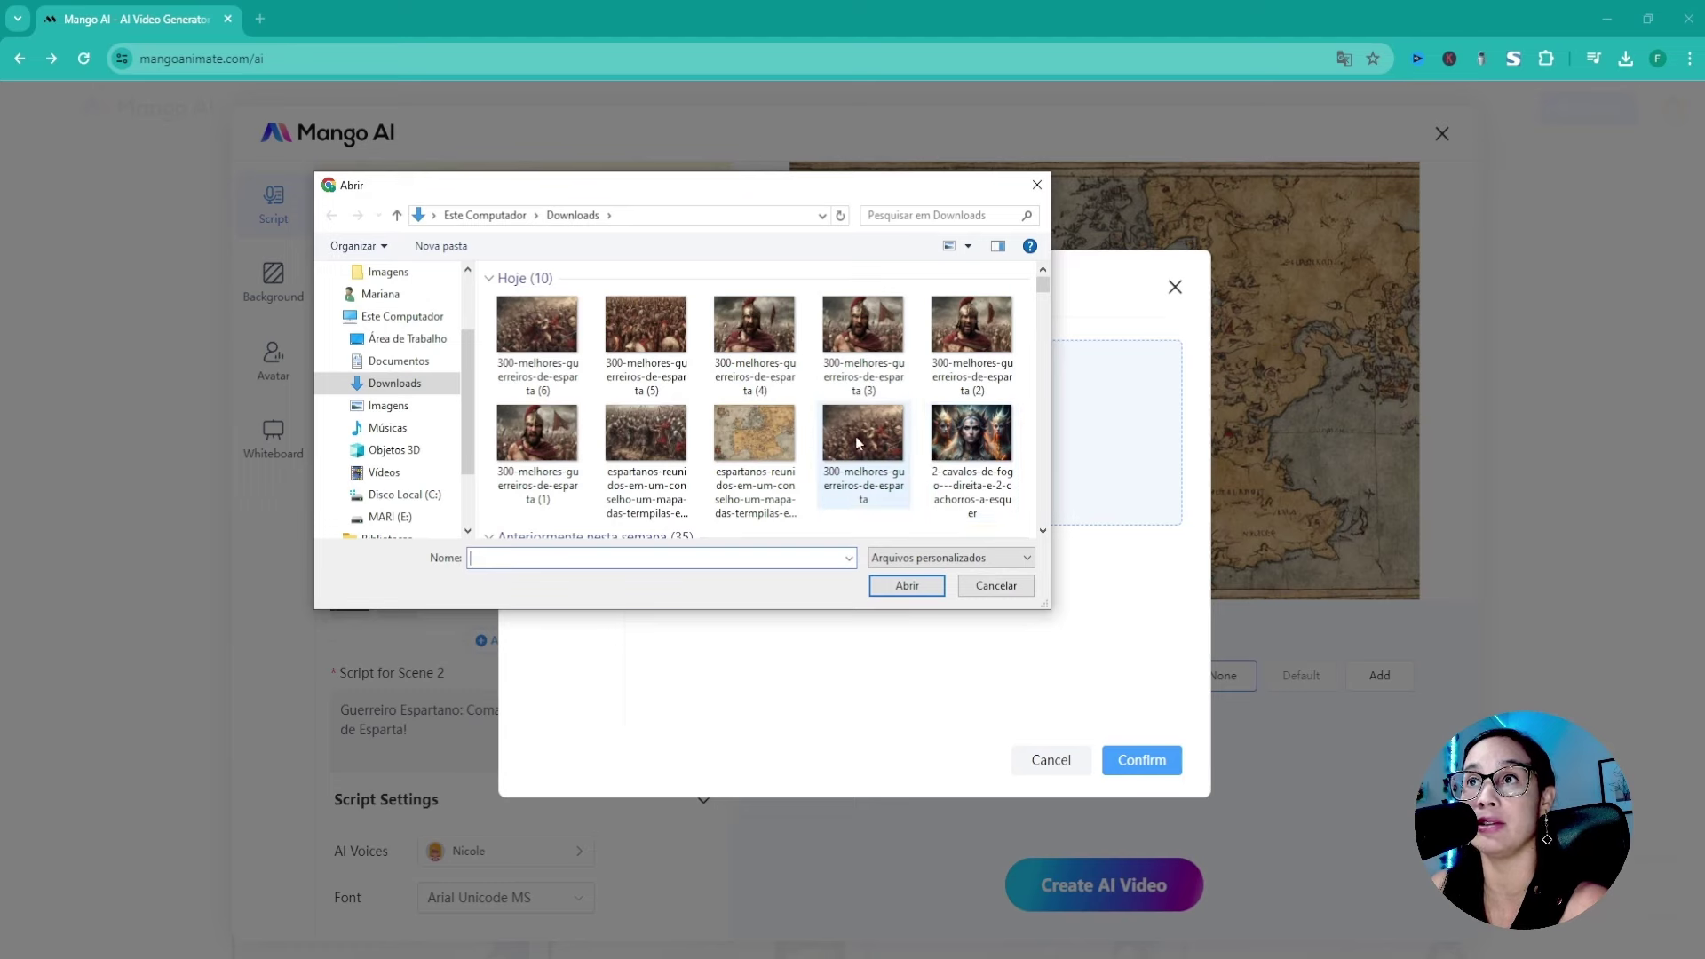
click(647, 435)
click(905, 586)
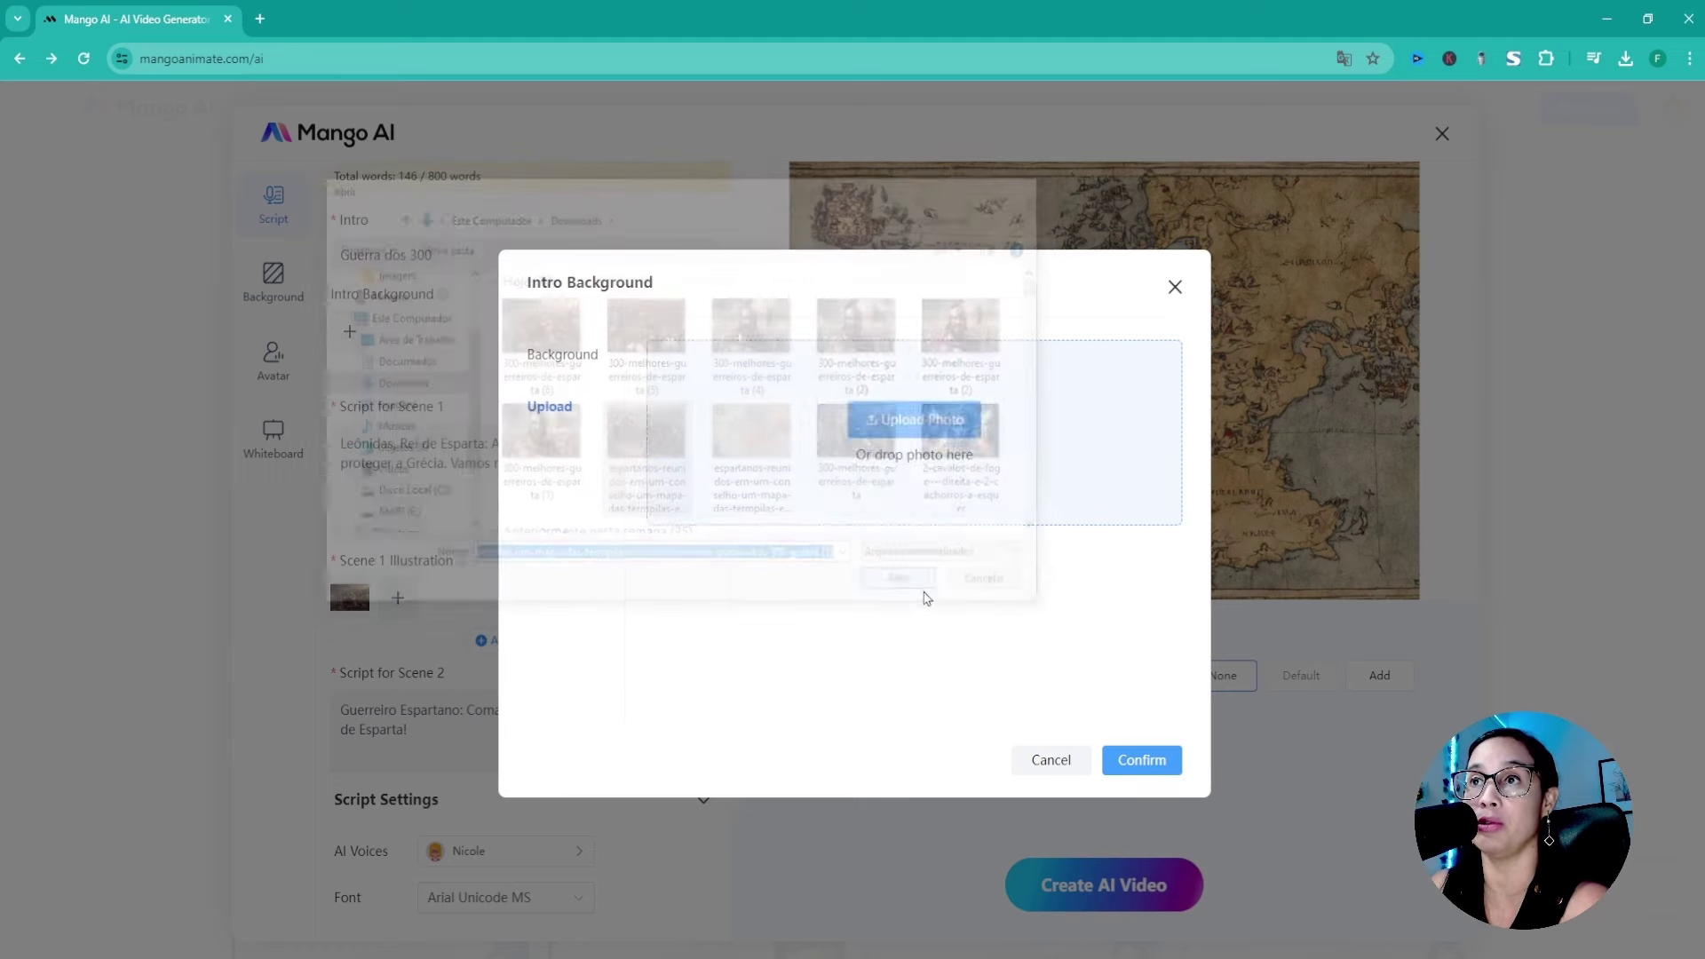
click(1135, 767)
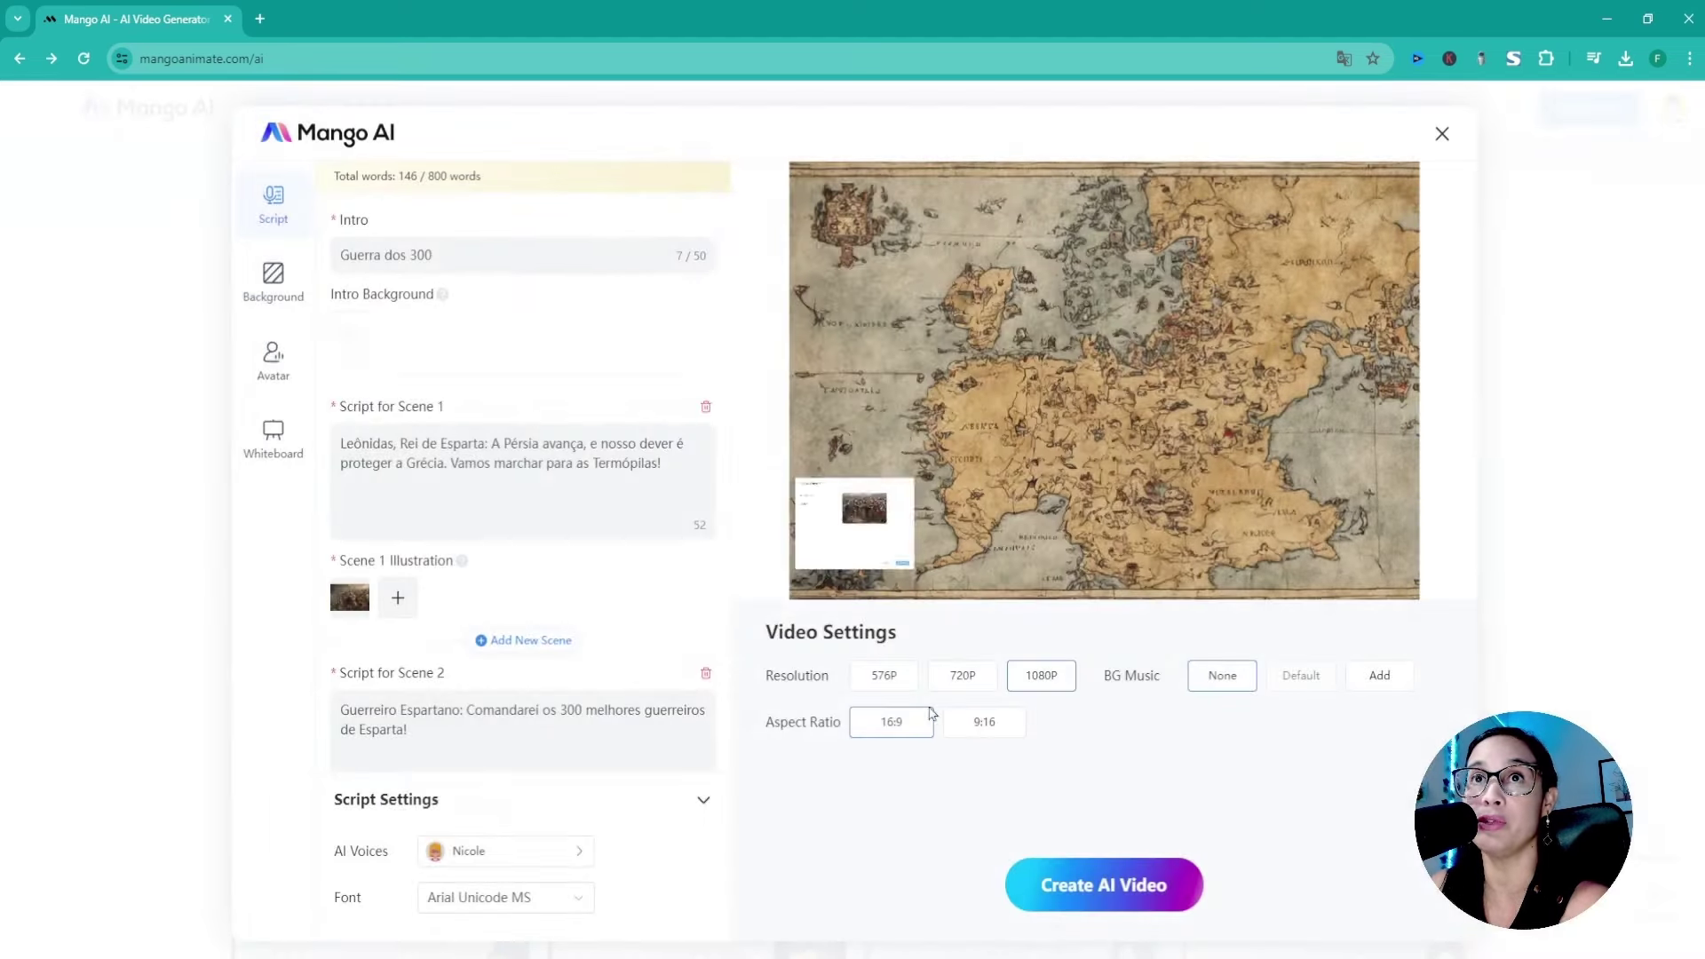
Add the photo avatar of the man in a white suit and place him at the map's left edge.
click(273, 360)
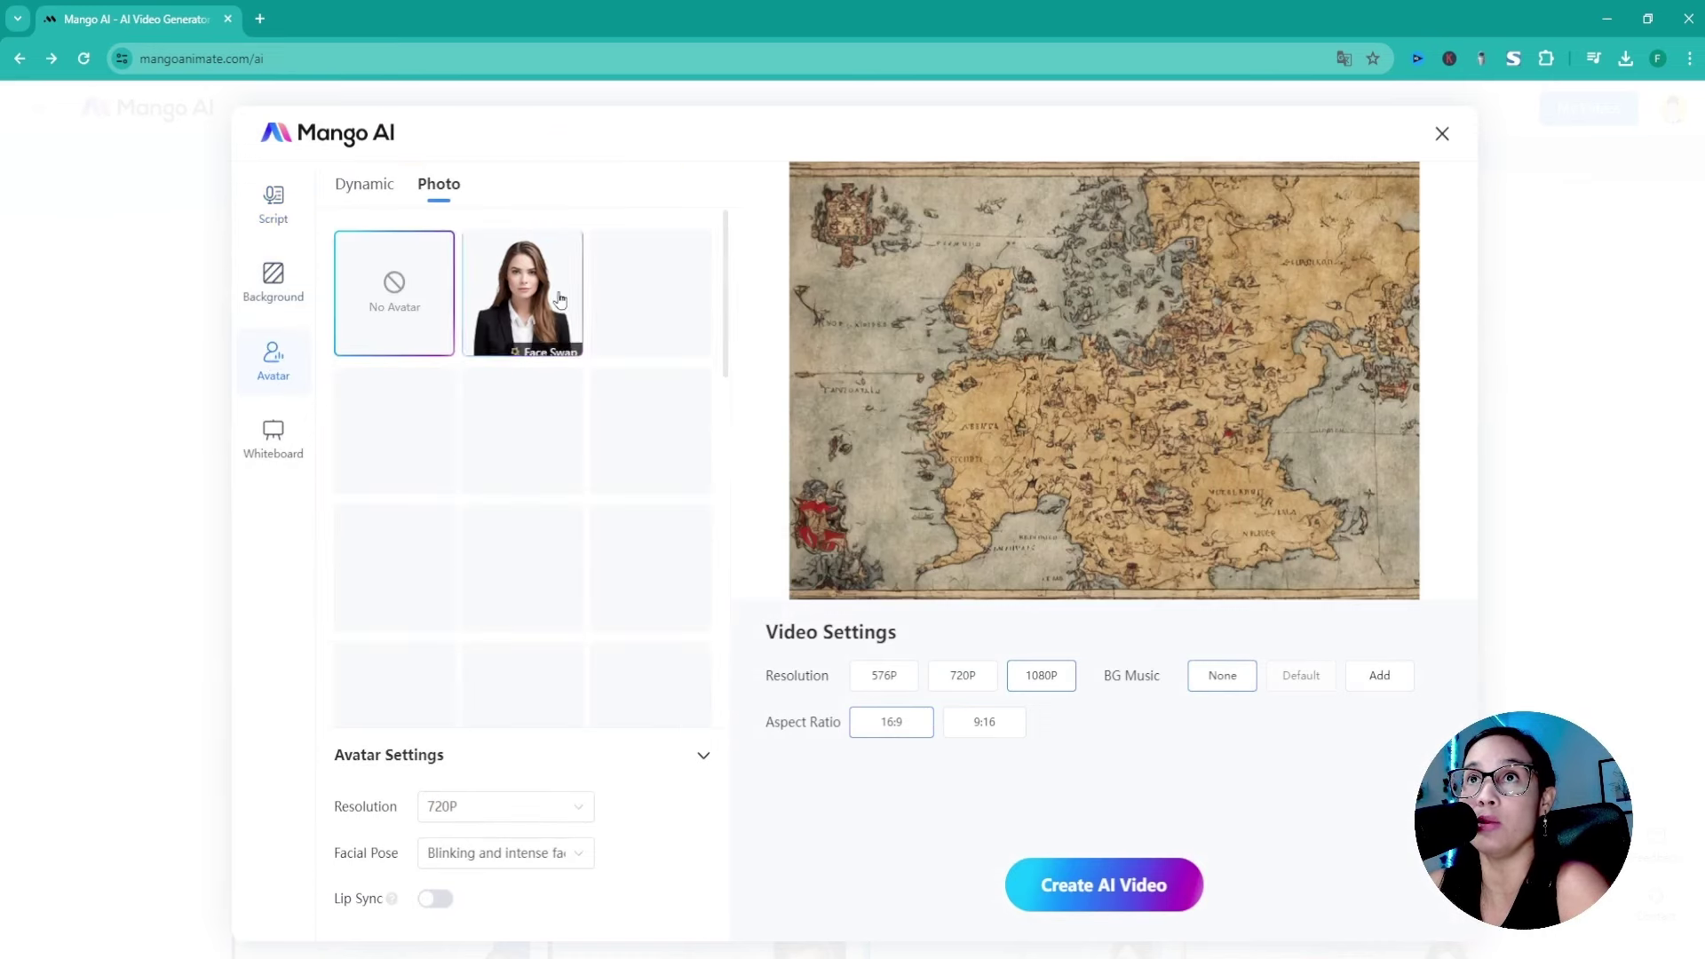
scroll(580, 429, down, 10)
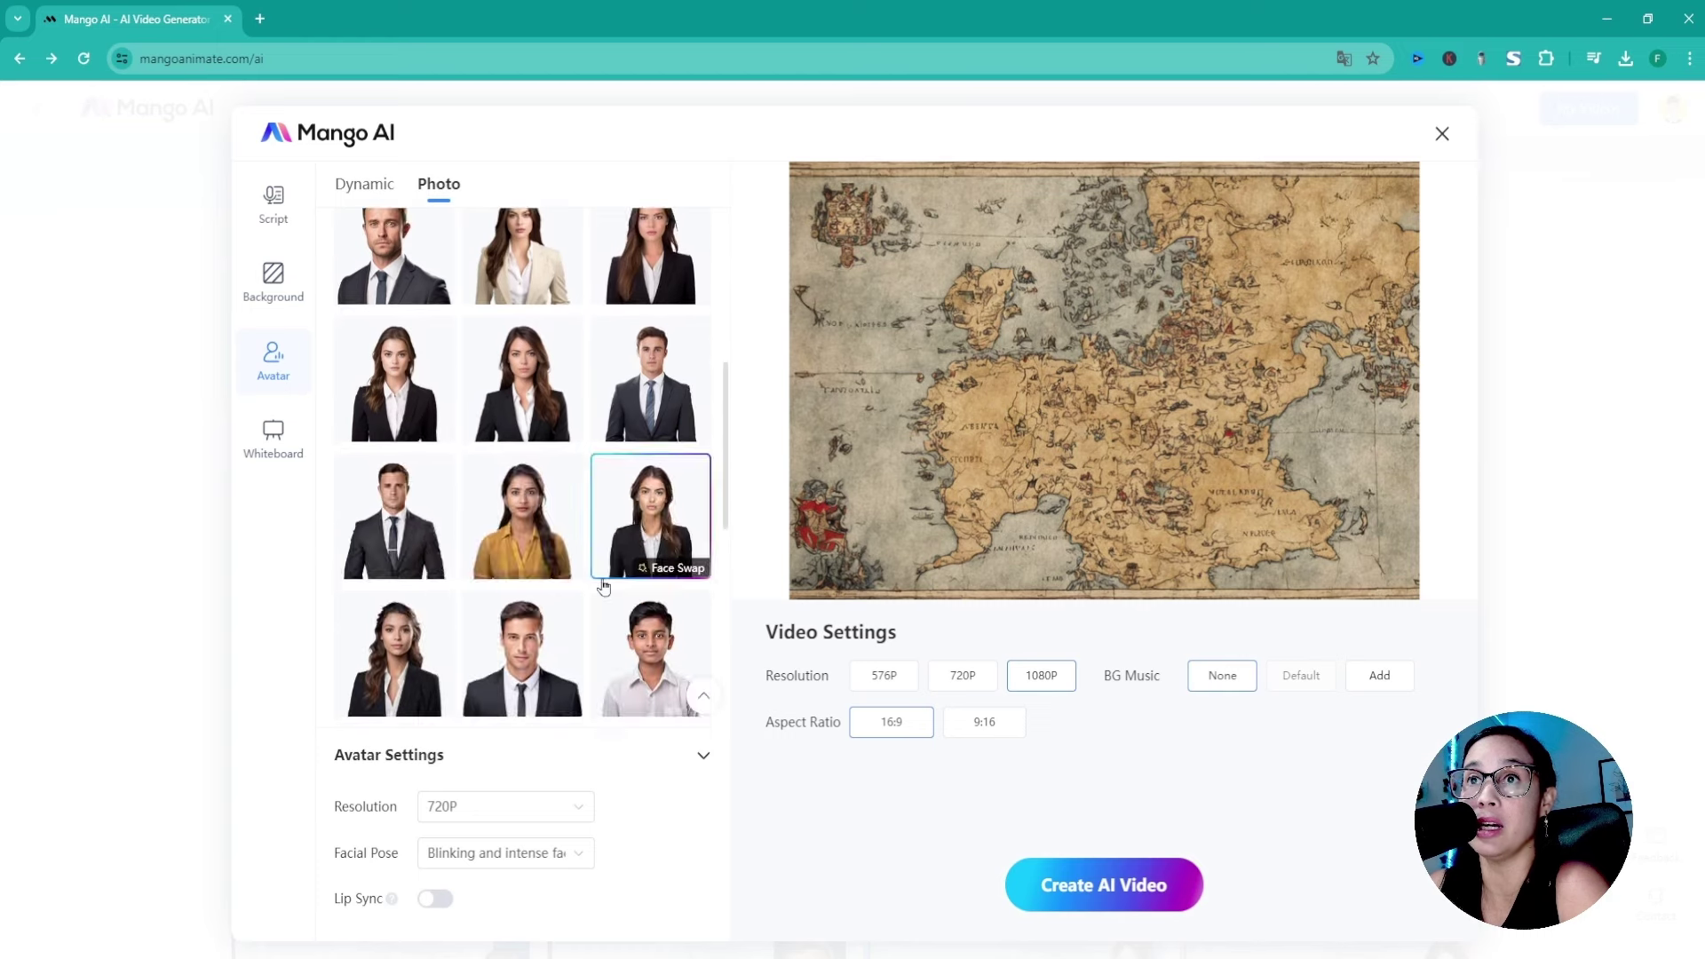
scroll(604, 582, down, 5)
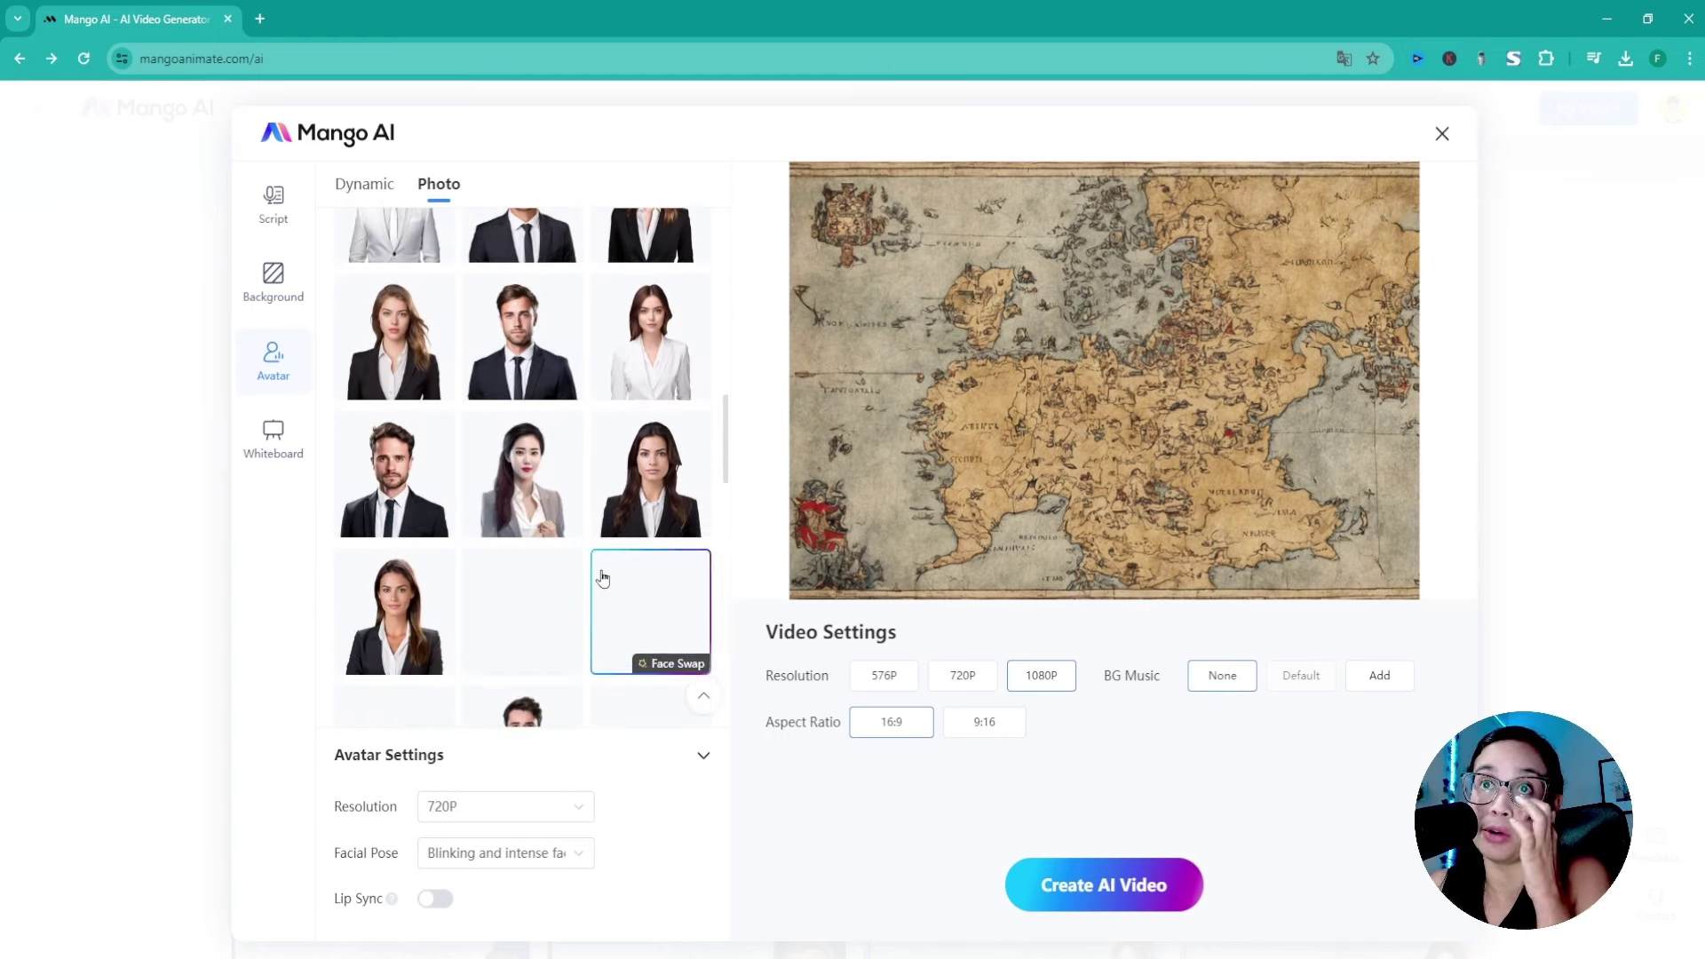
scroll(602, 577, down, 4)
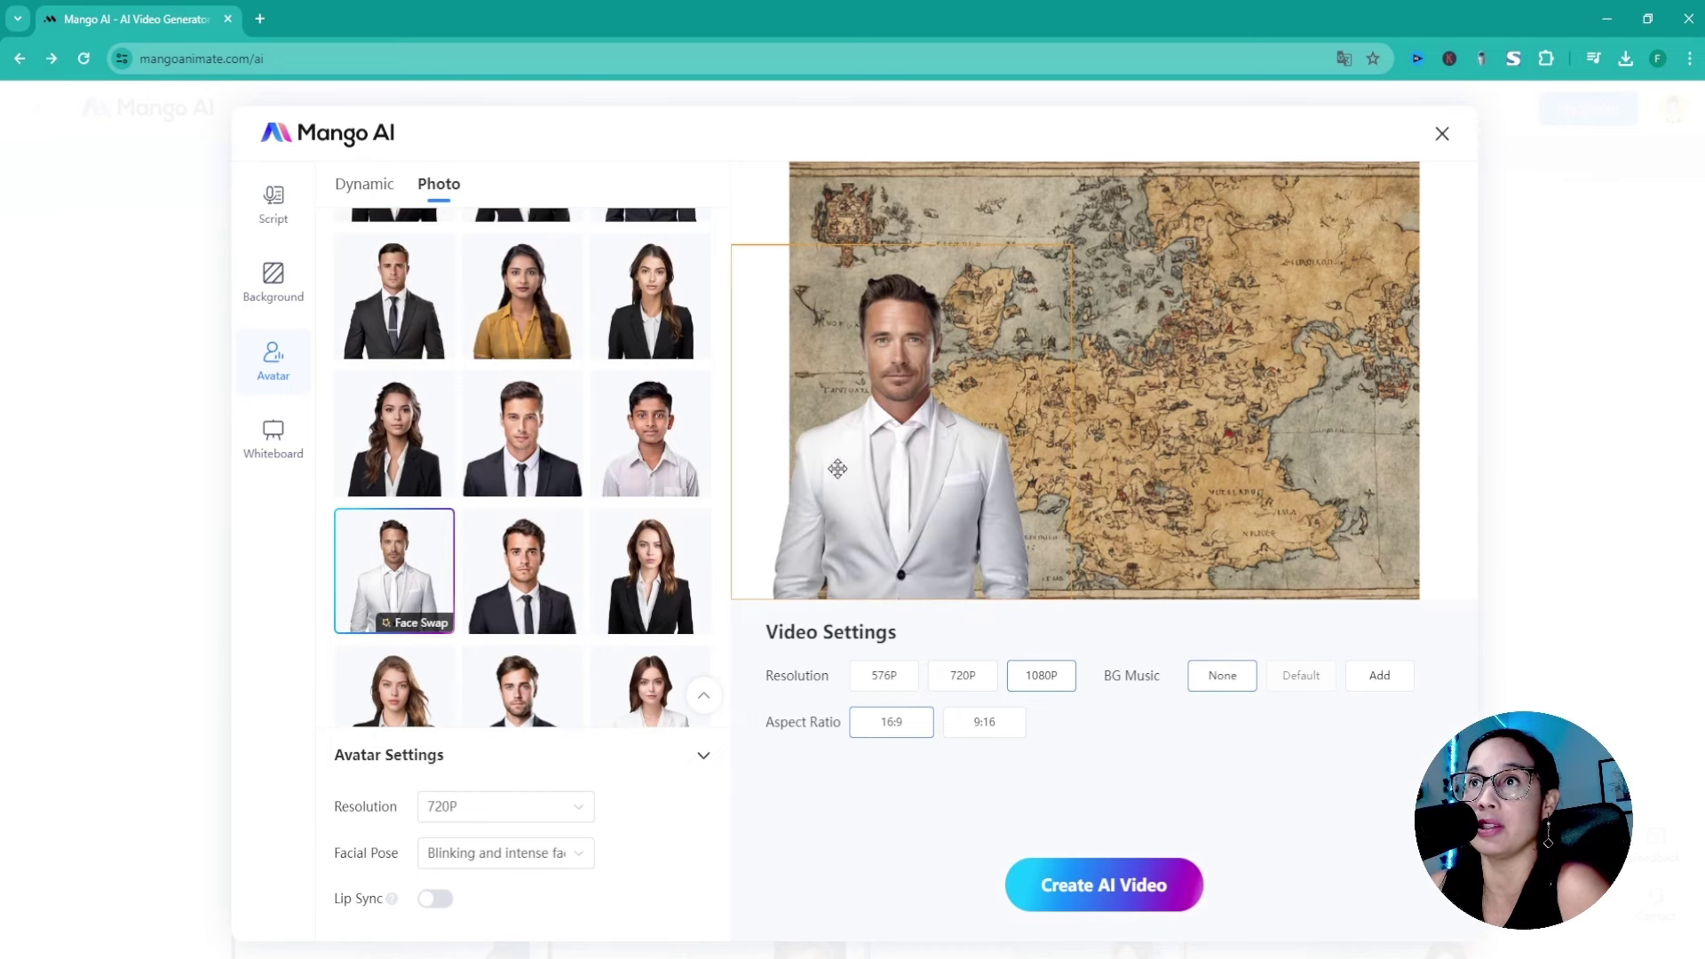
drag(881, 477, 831, 479)
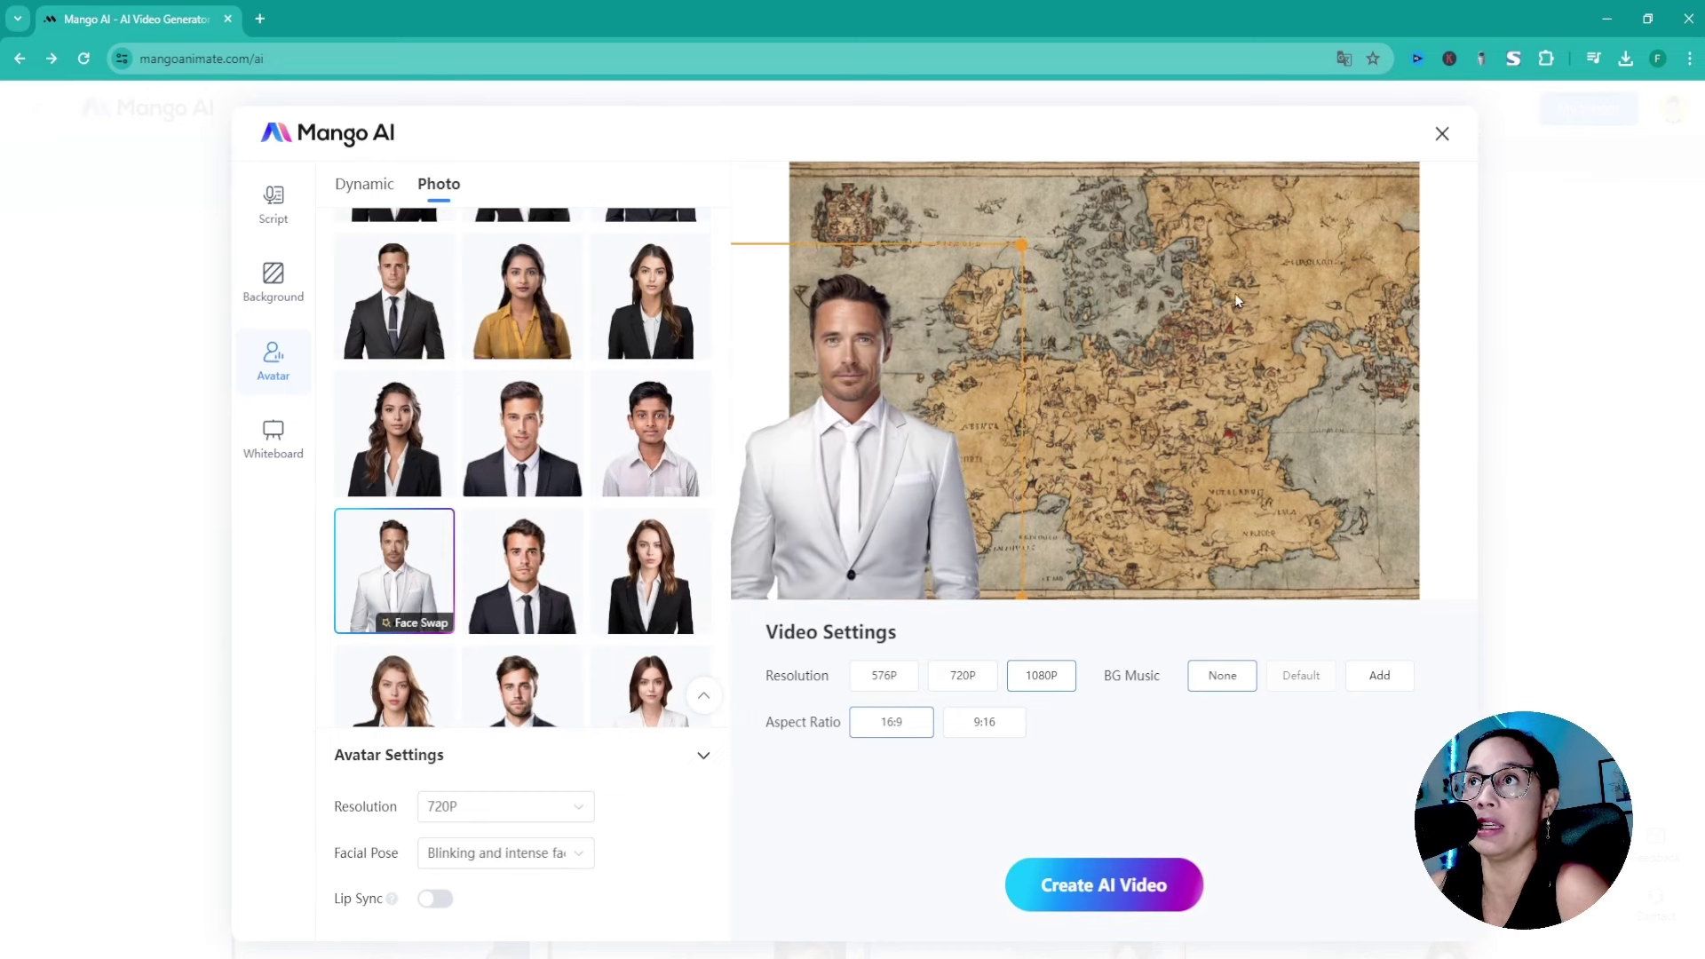
Add the light wooden-framed whiteboard, then shrink and position it beside the avatar so the two do not overlap.
click(274, 437)
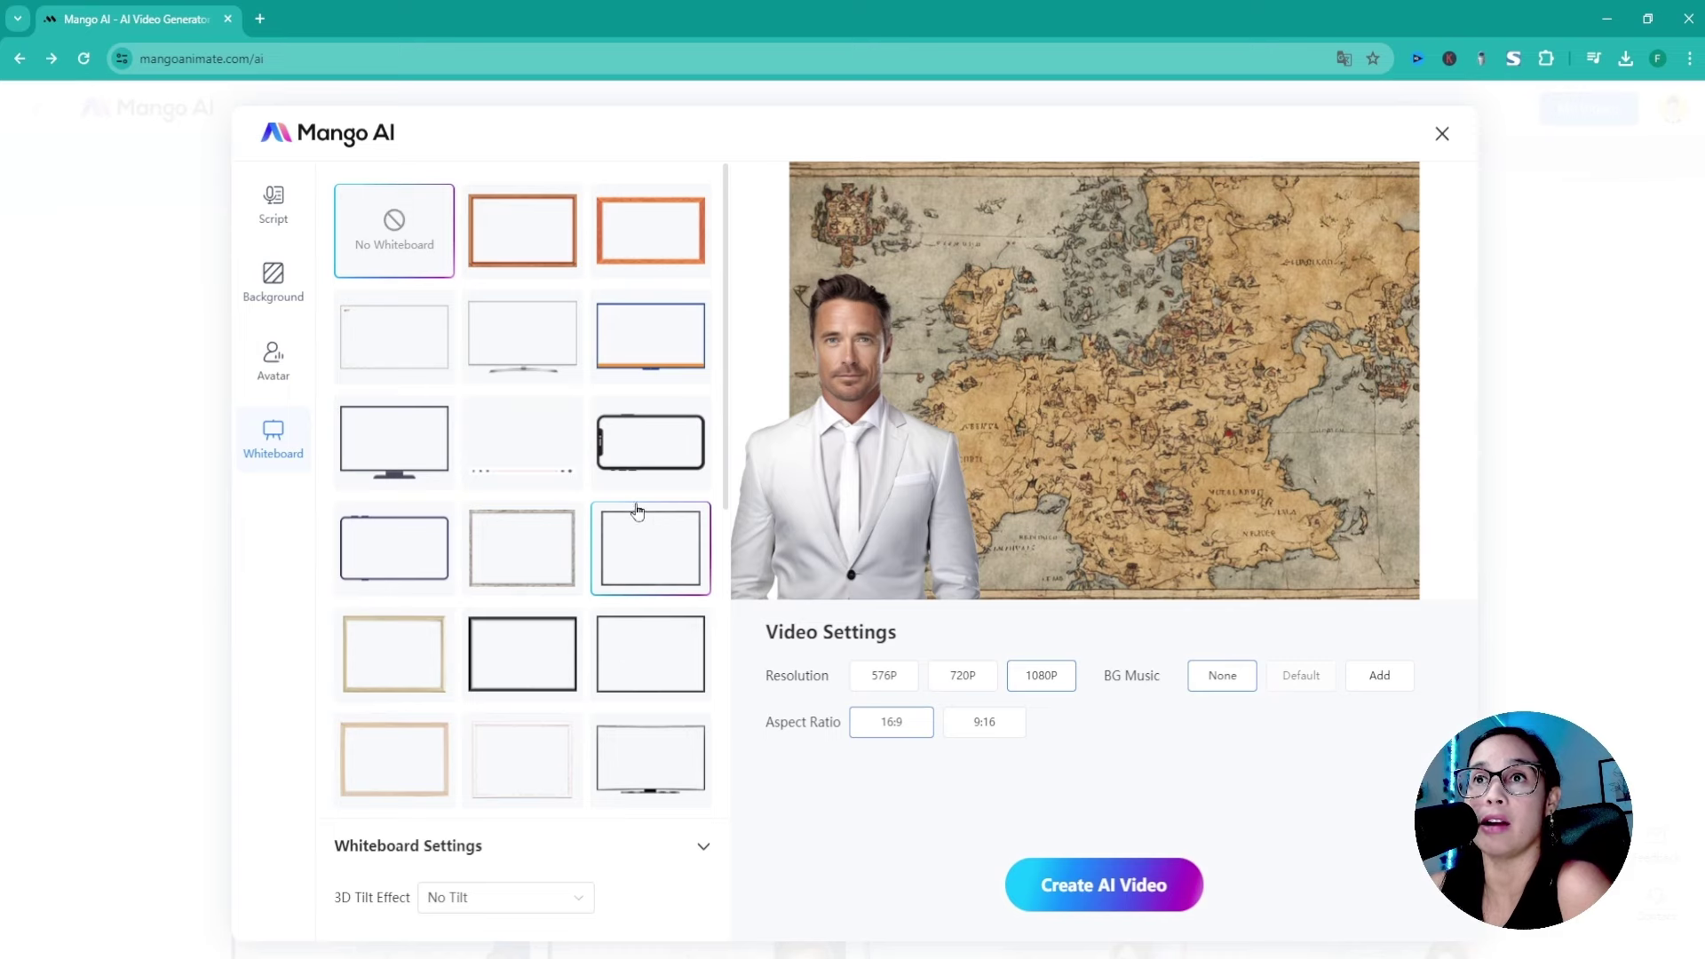
scroll(637, 508, down, 5)
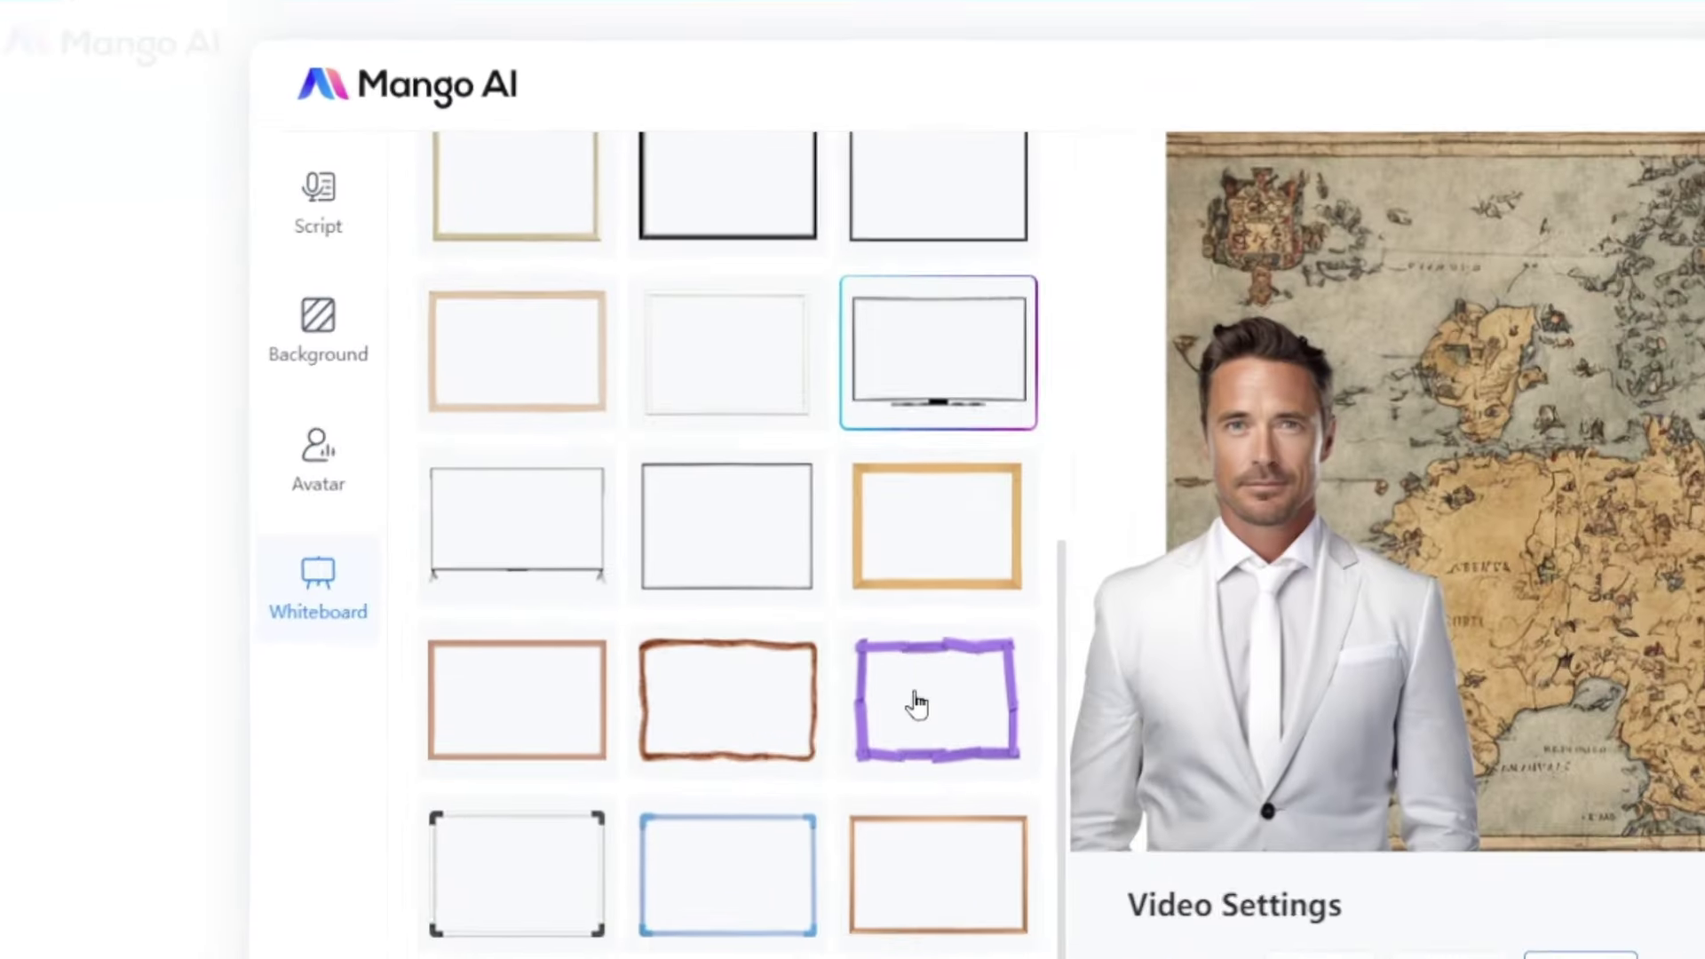
scroll(888, 737, up, 2)
click(915, 721)
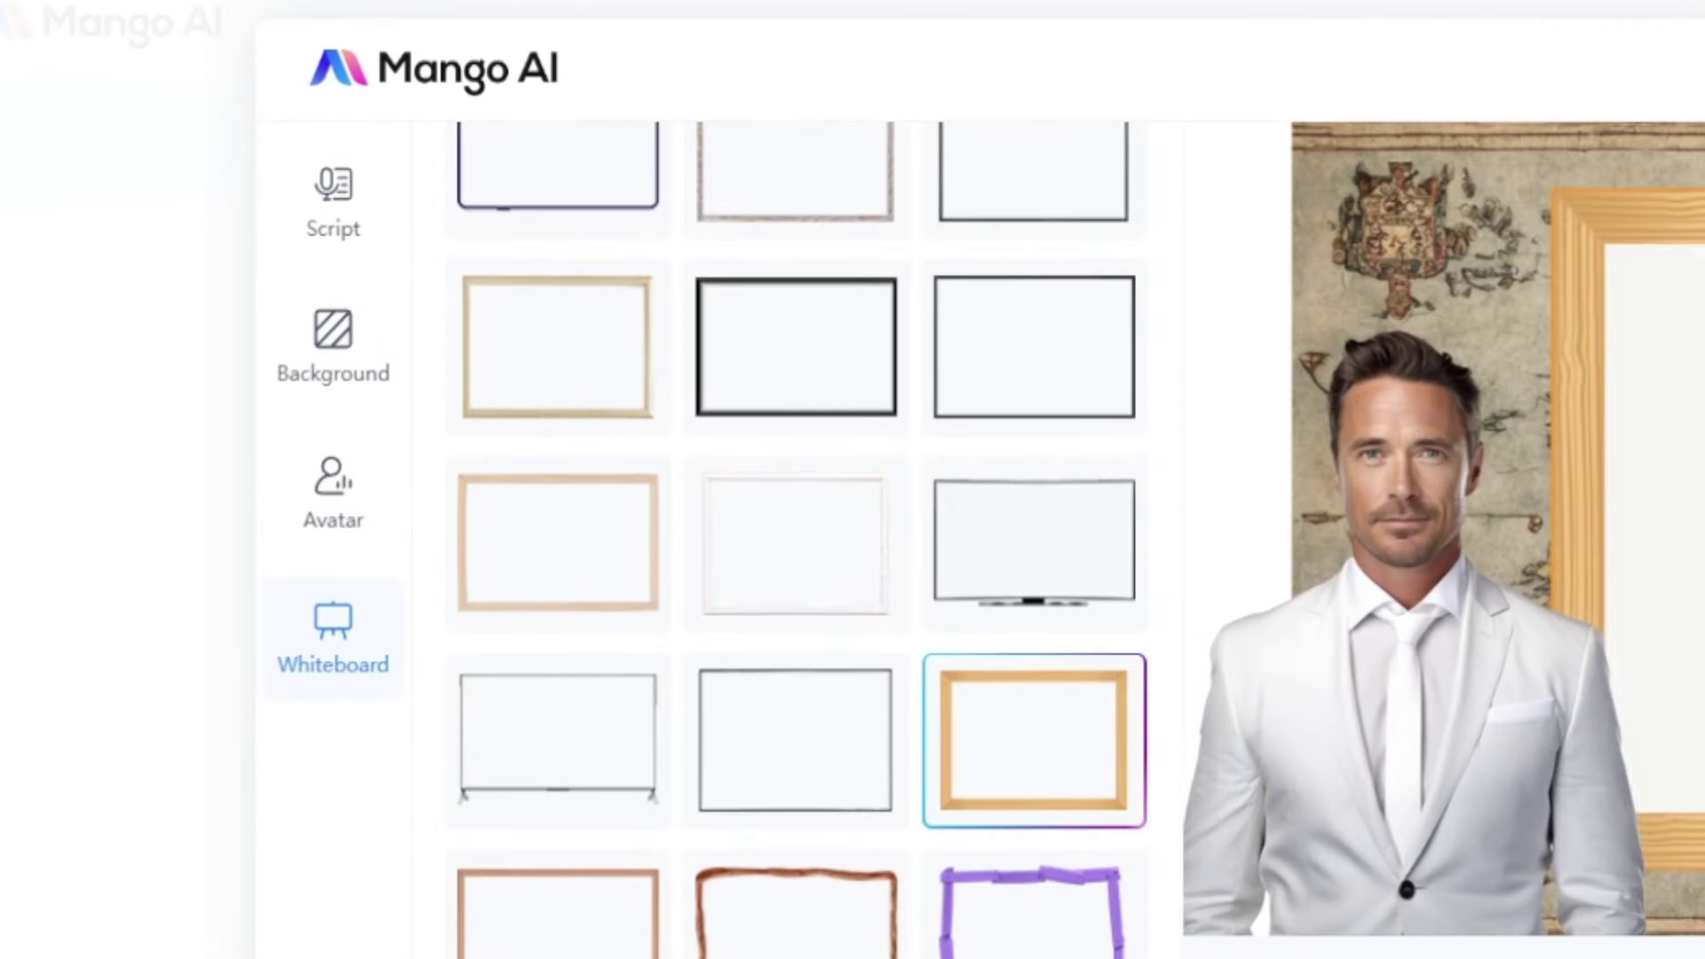
mouse_move(1109, 495)
mouse_down()
mouse_move(1070, 494)
mouse_move(1096, 495)
mouse_up()
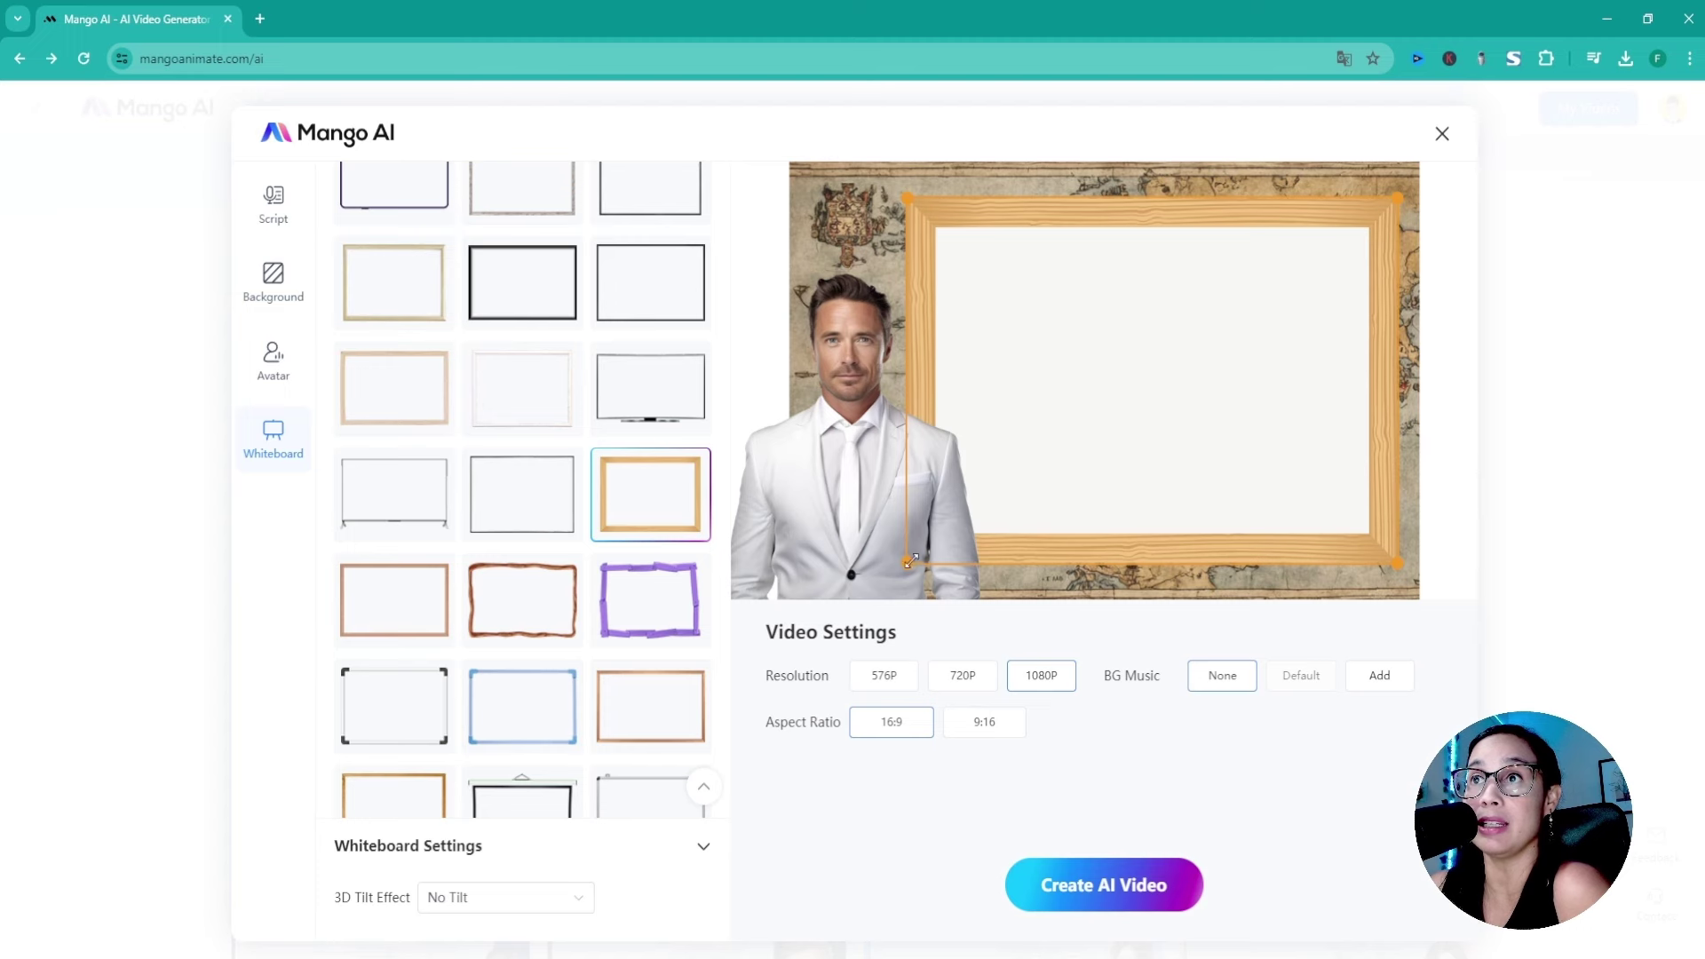
drag(911, 561, 980, 513)
mouse_move(1106, 378)
mouse_down()
mouse_move(1097, 433)
mouse_move(1129, 395)
mouse_up()
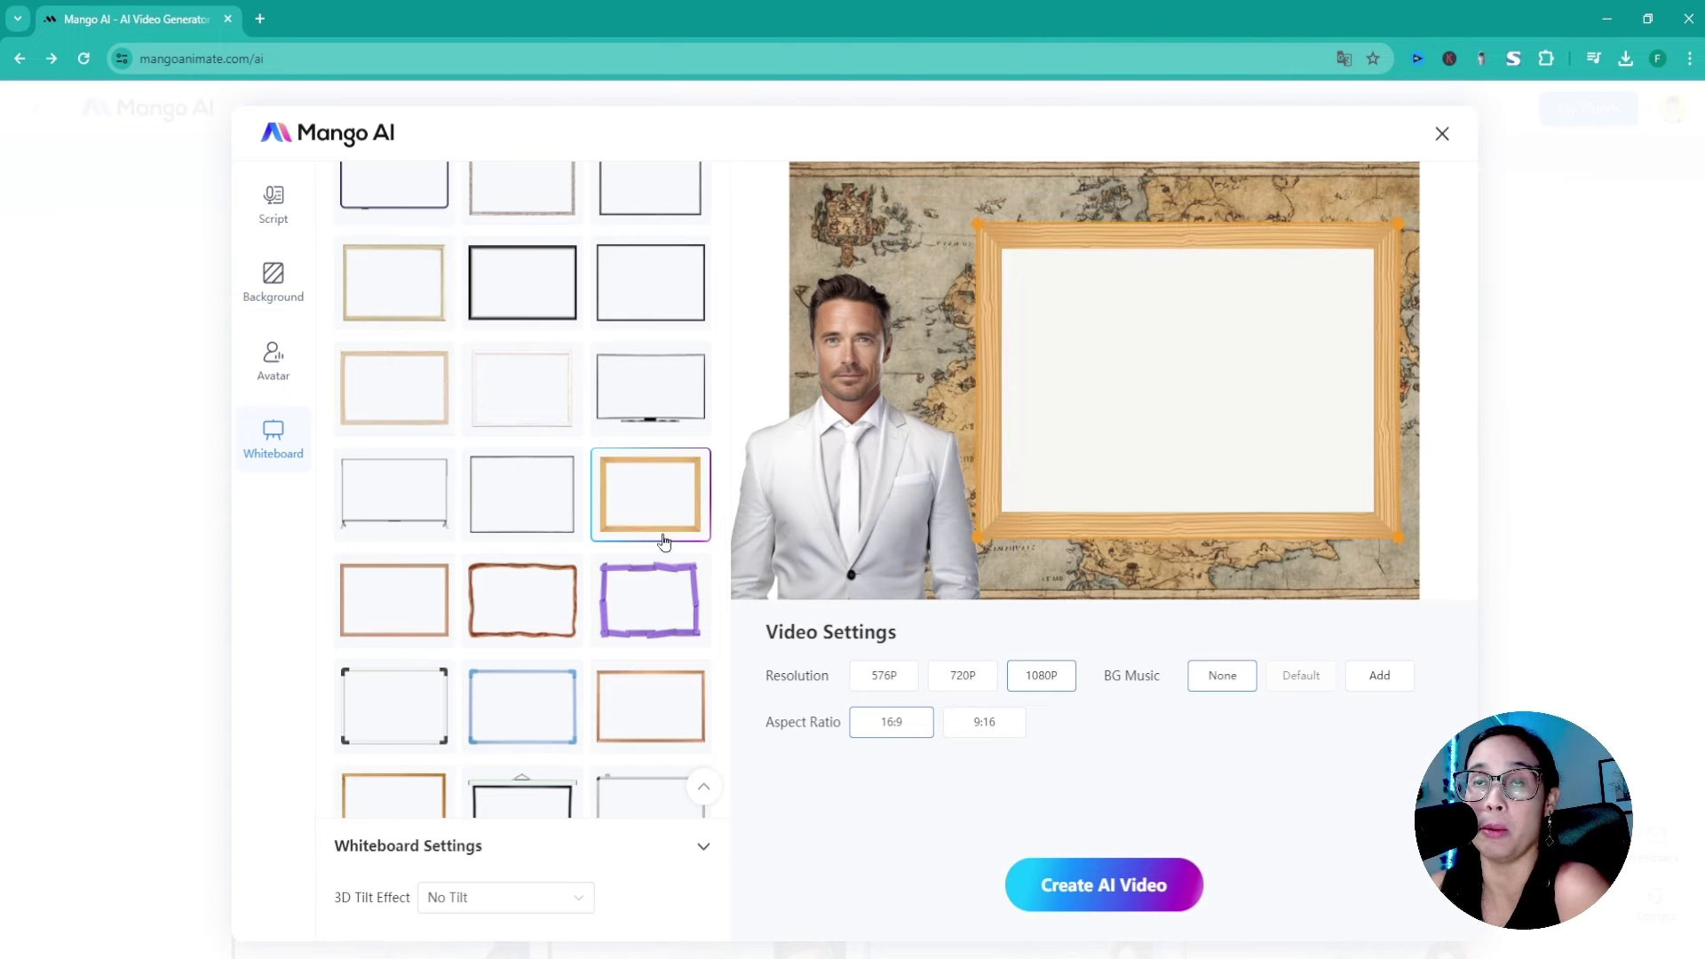
Add Scene 5 and fill its script with the Cena 3 narrator's text copied from ChatGPT, starting "A batalha é feroz e intensa".
click(274, 203)
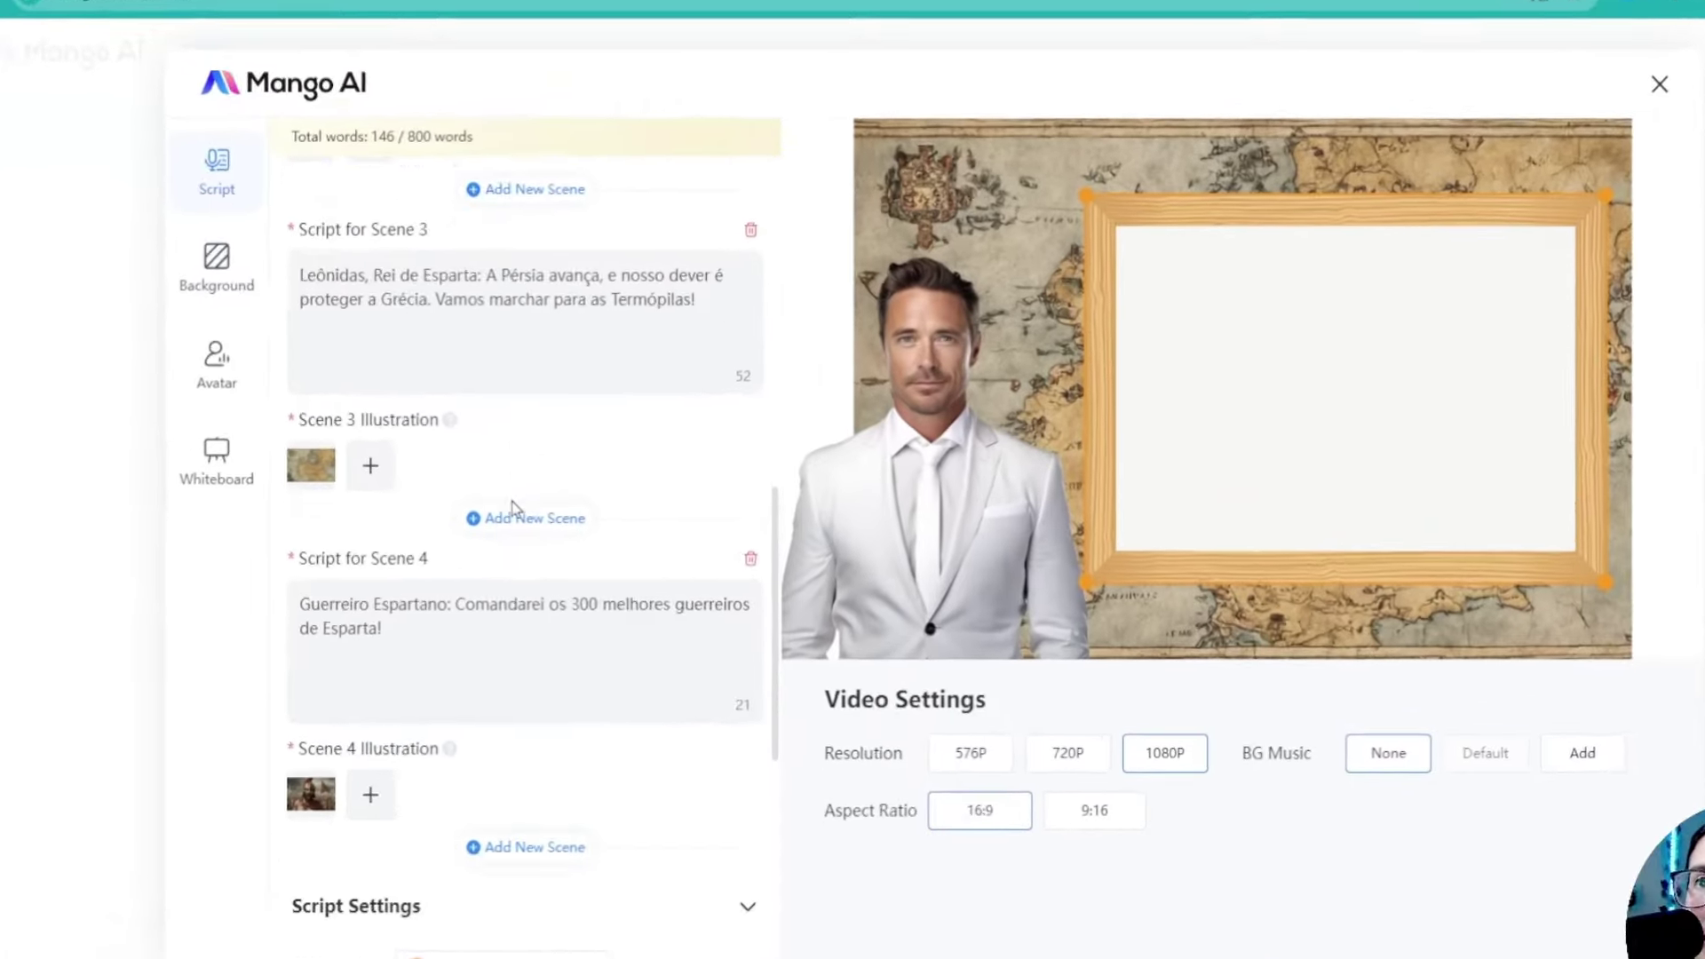
scroll(513, 508, down, 3)
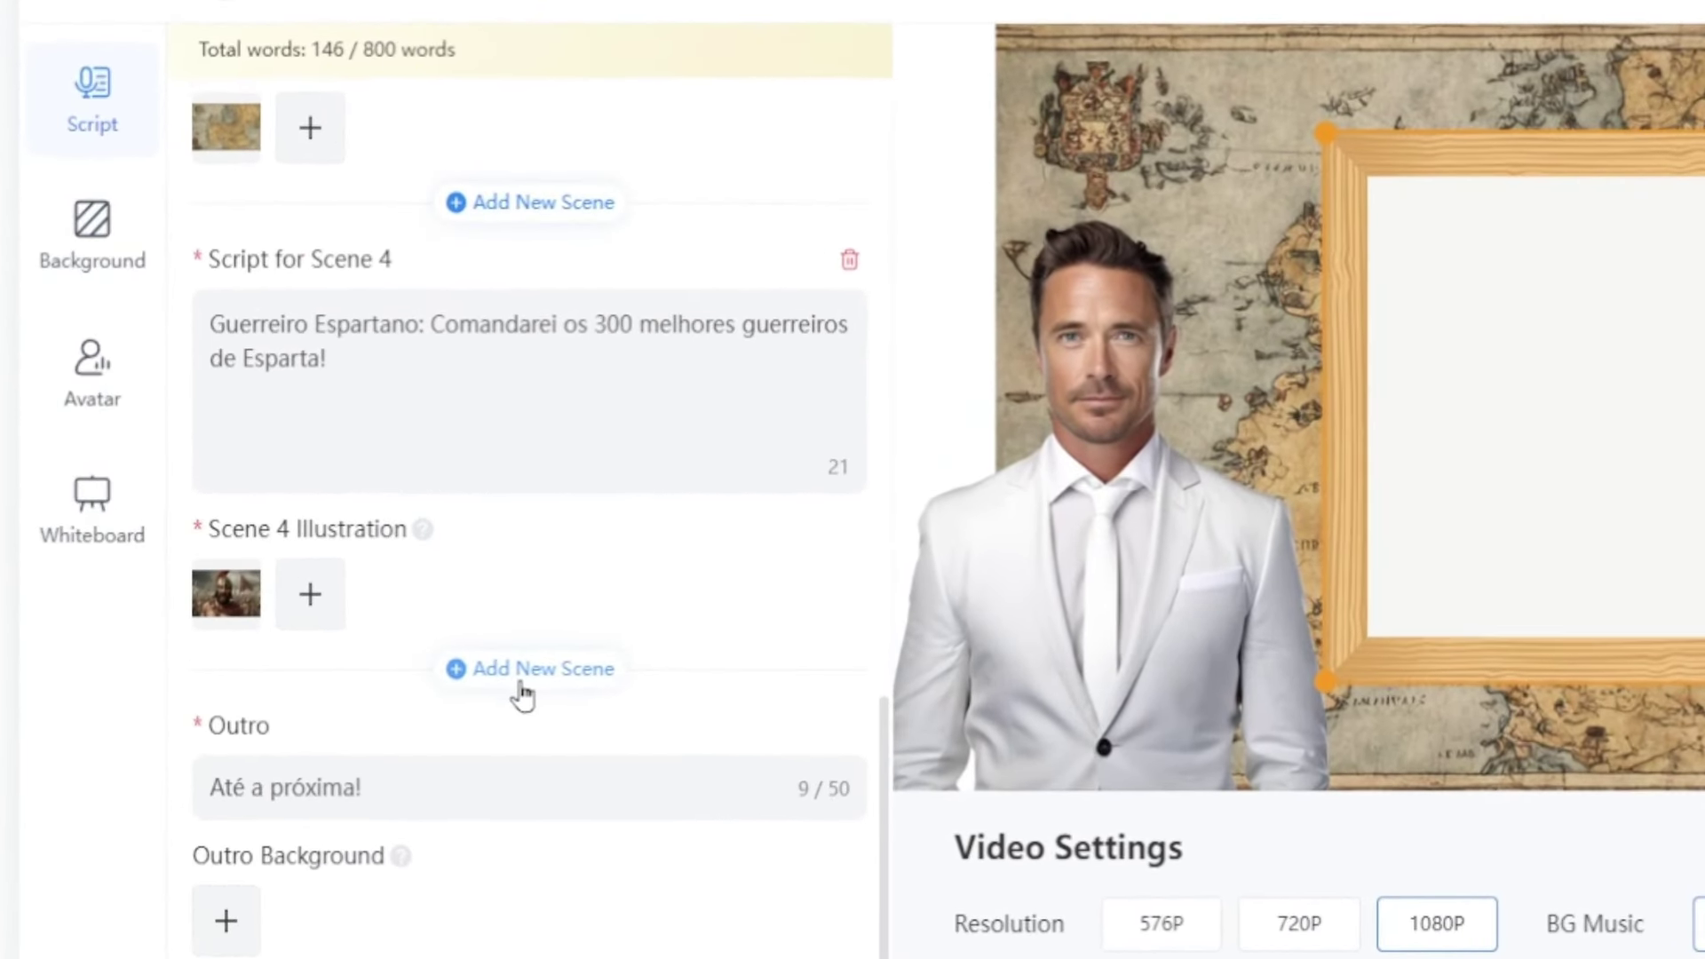
click(523, 683)
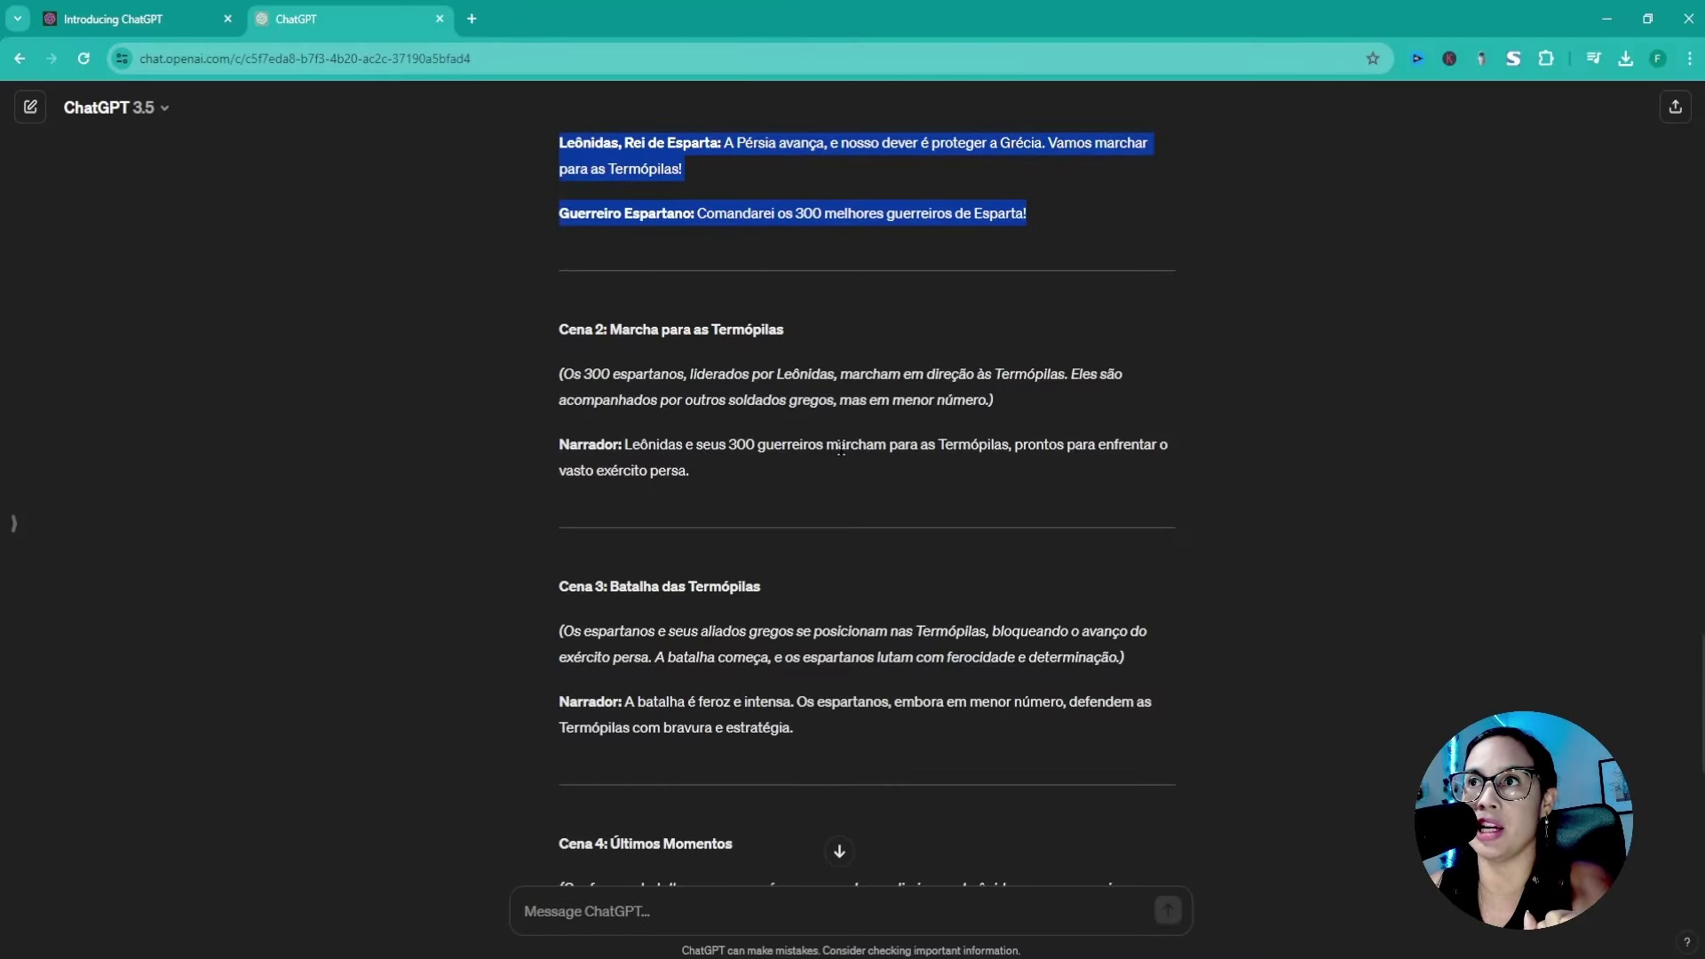
drag(625, 702, 860, 746)
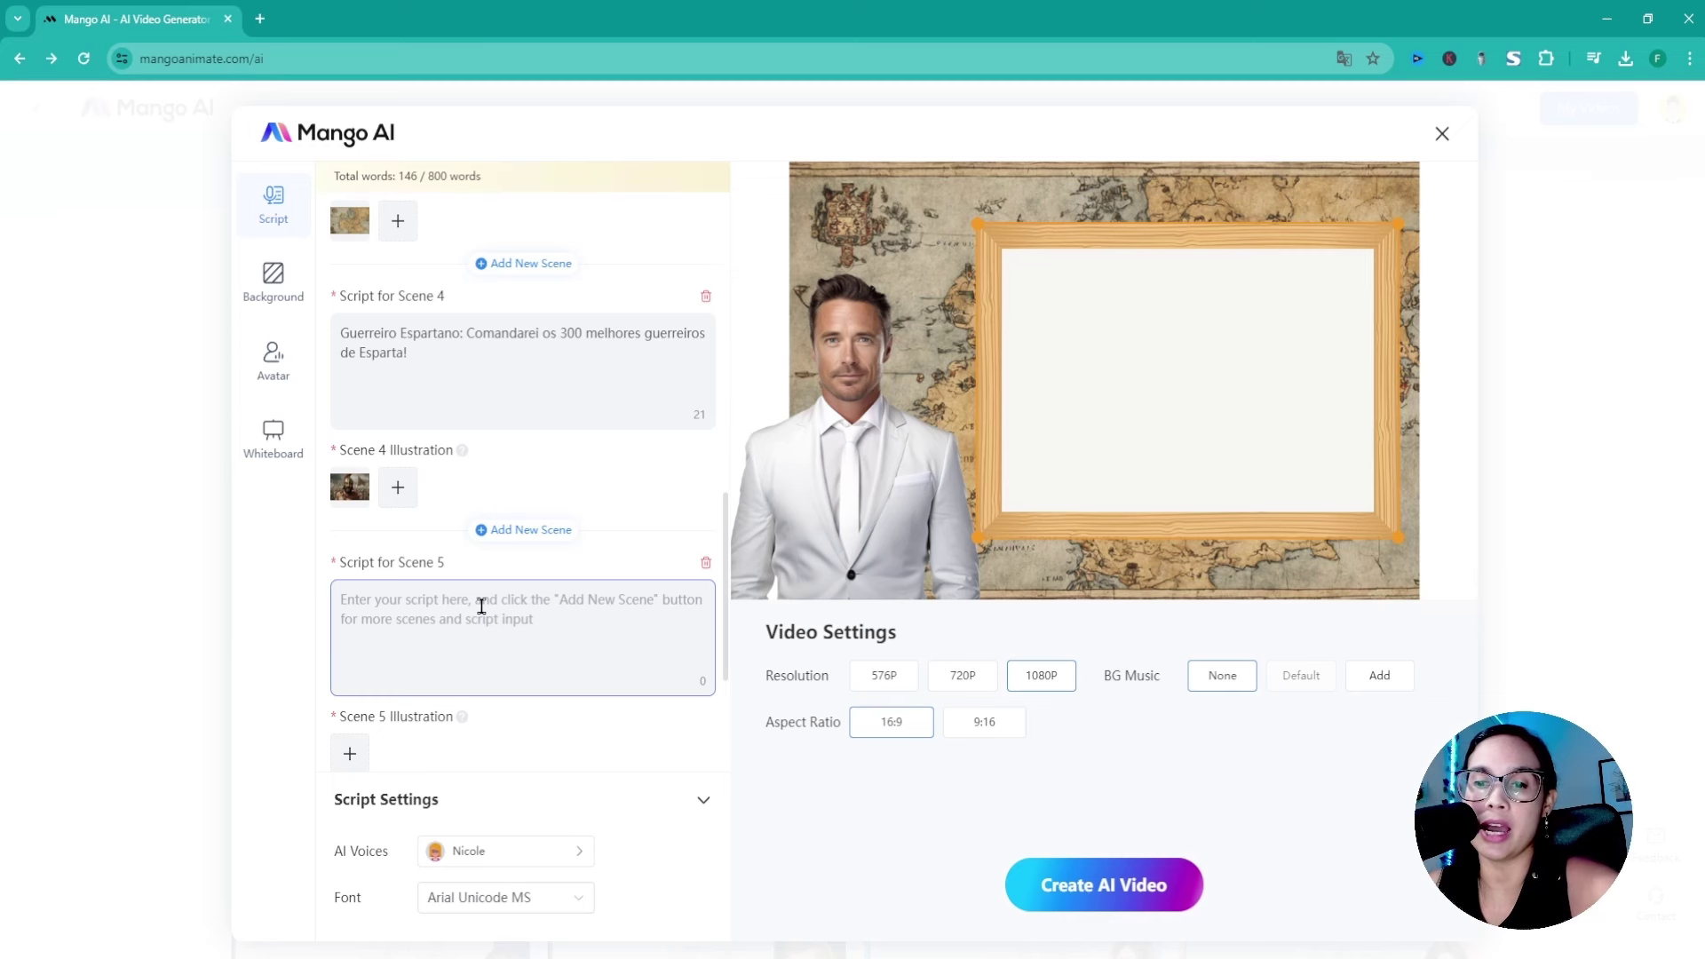
text(A batalha é feroz e intensa. Os espartanos, embora em menor número, defendem as Termópilas com bravura e estratégia.)
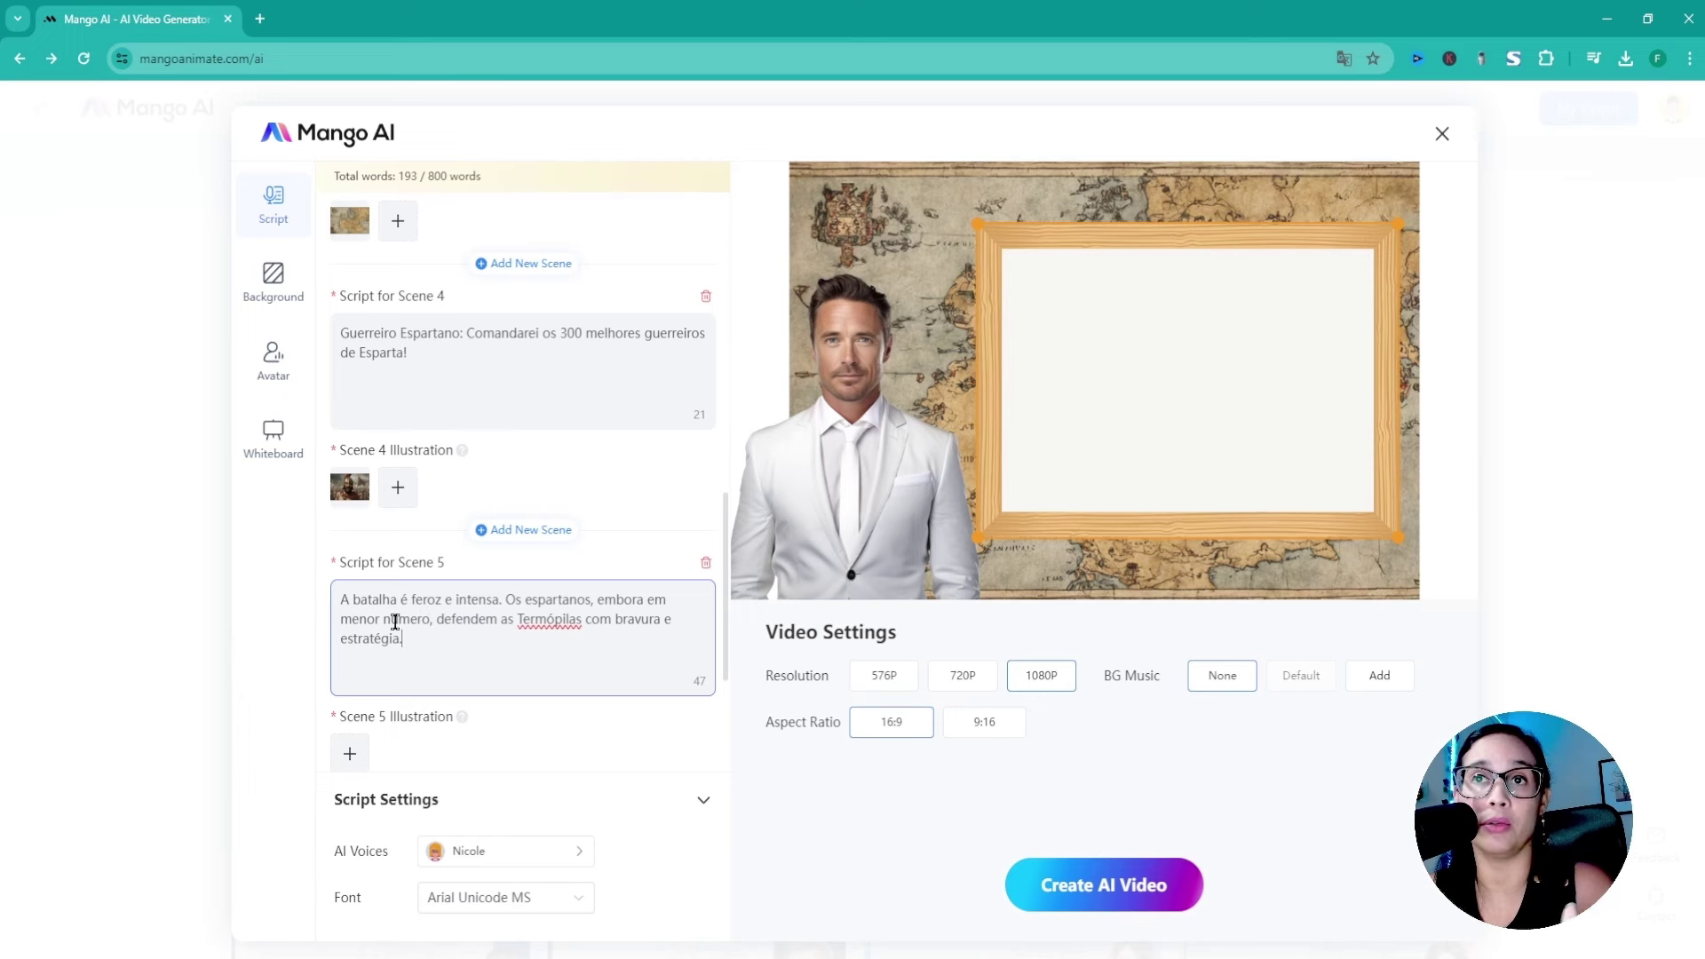
Upload the warrior picture 300-melhores-guerreiros-de-esparta (3) from Downloads as the Scene 5 illustration.
scroll(481, 602, down, 1)
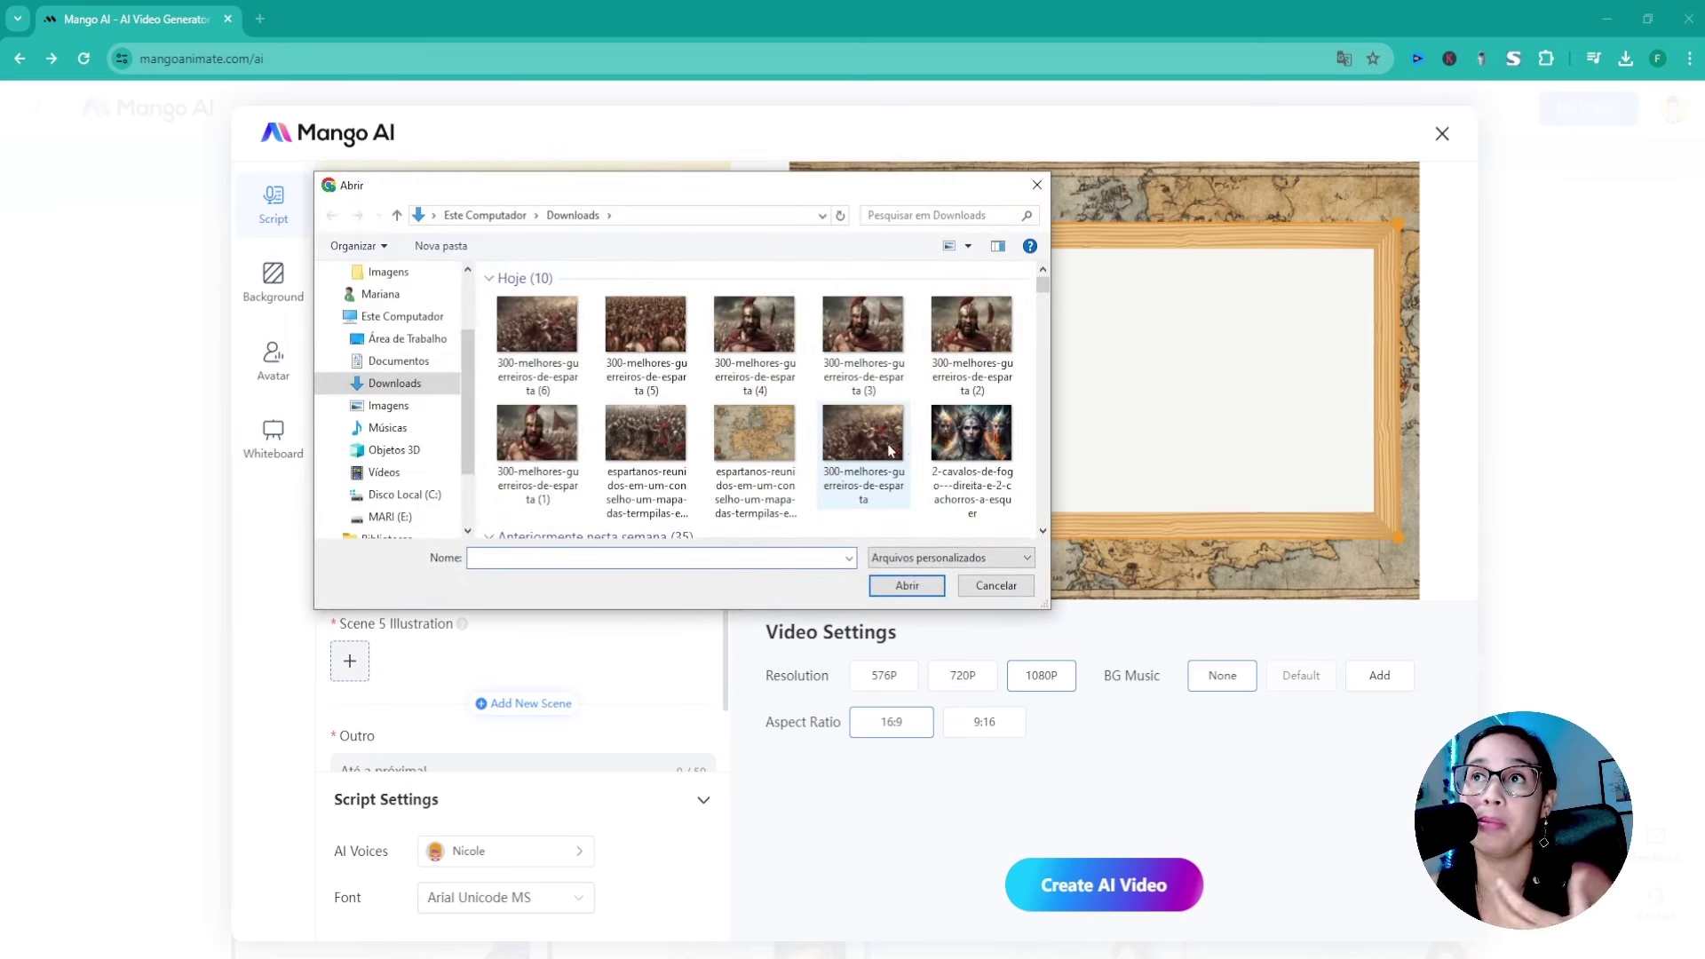
click(902, 331)
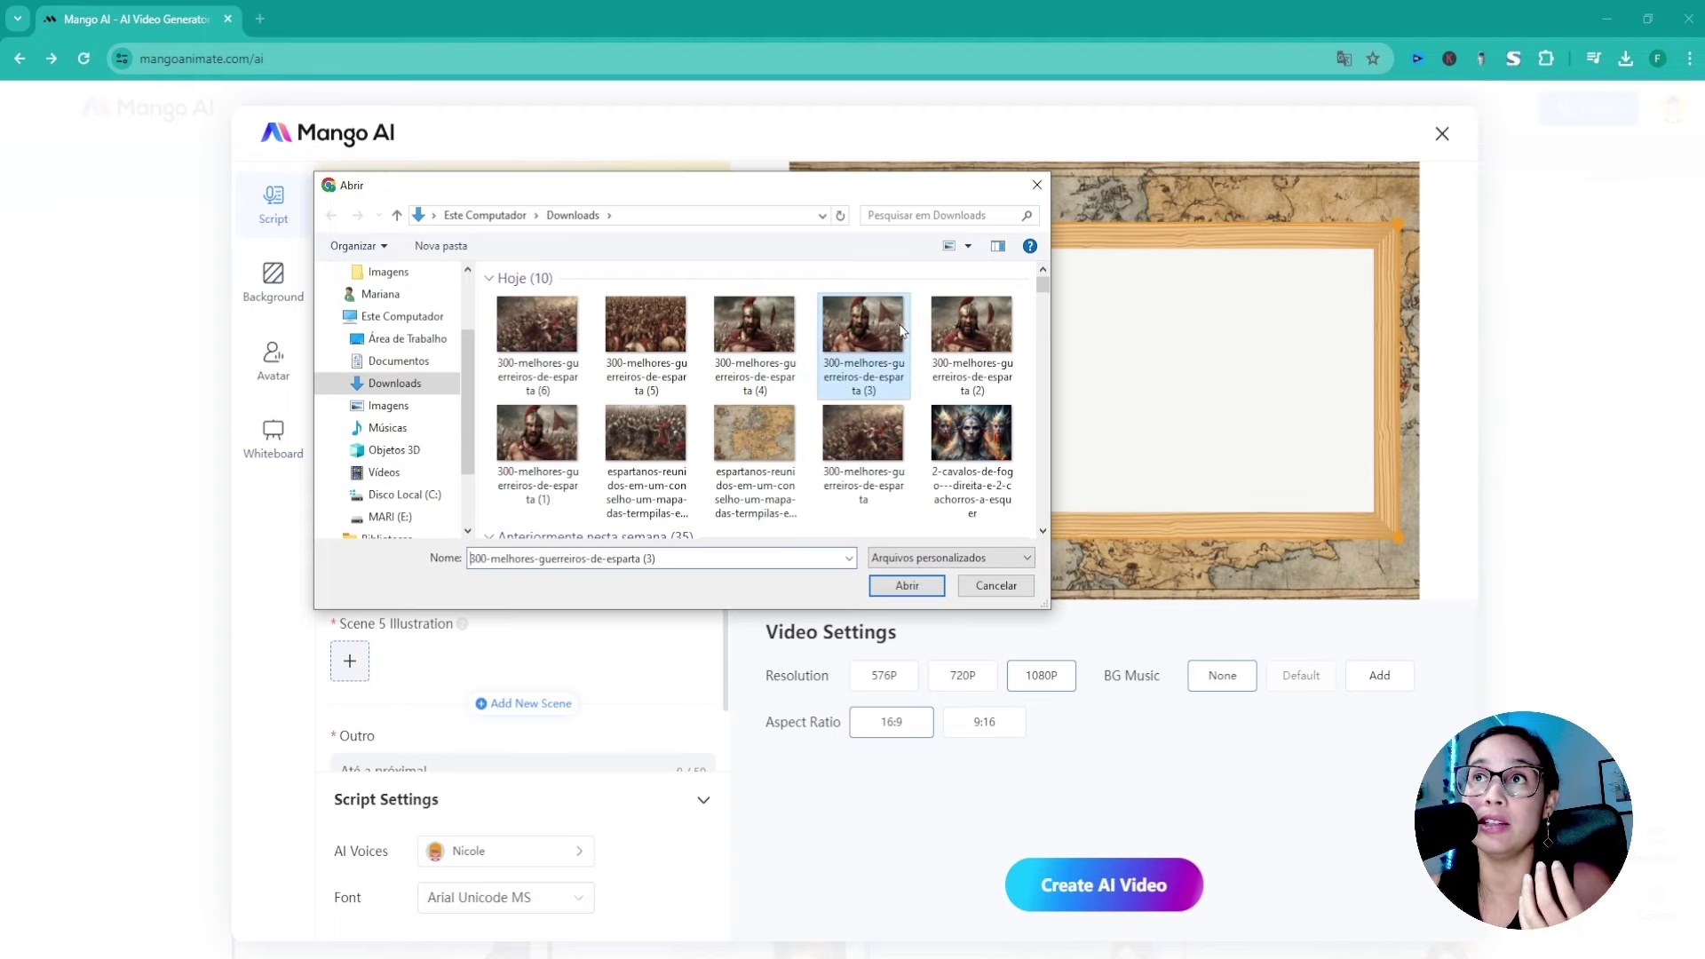
click(906, 586)
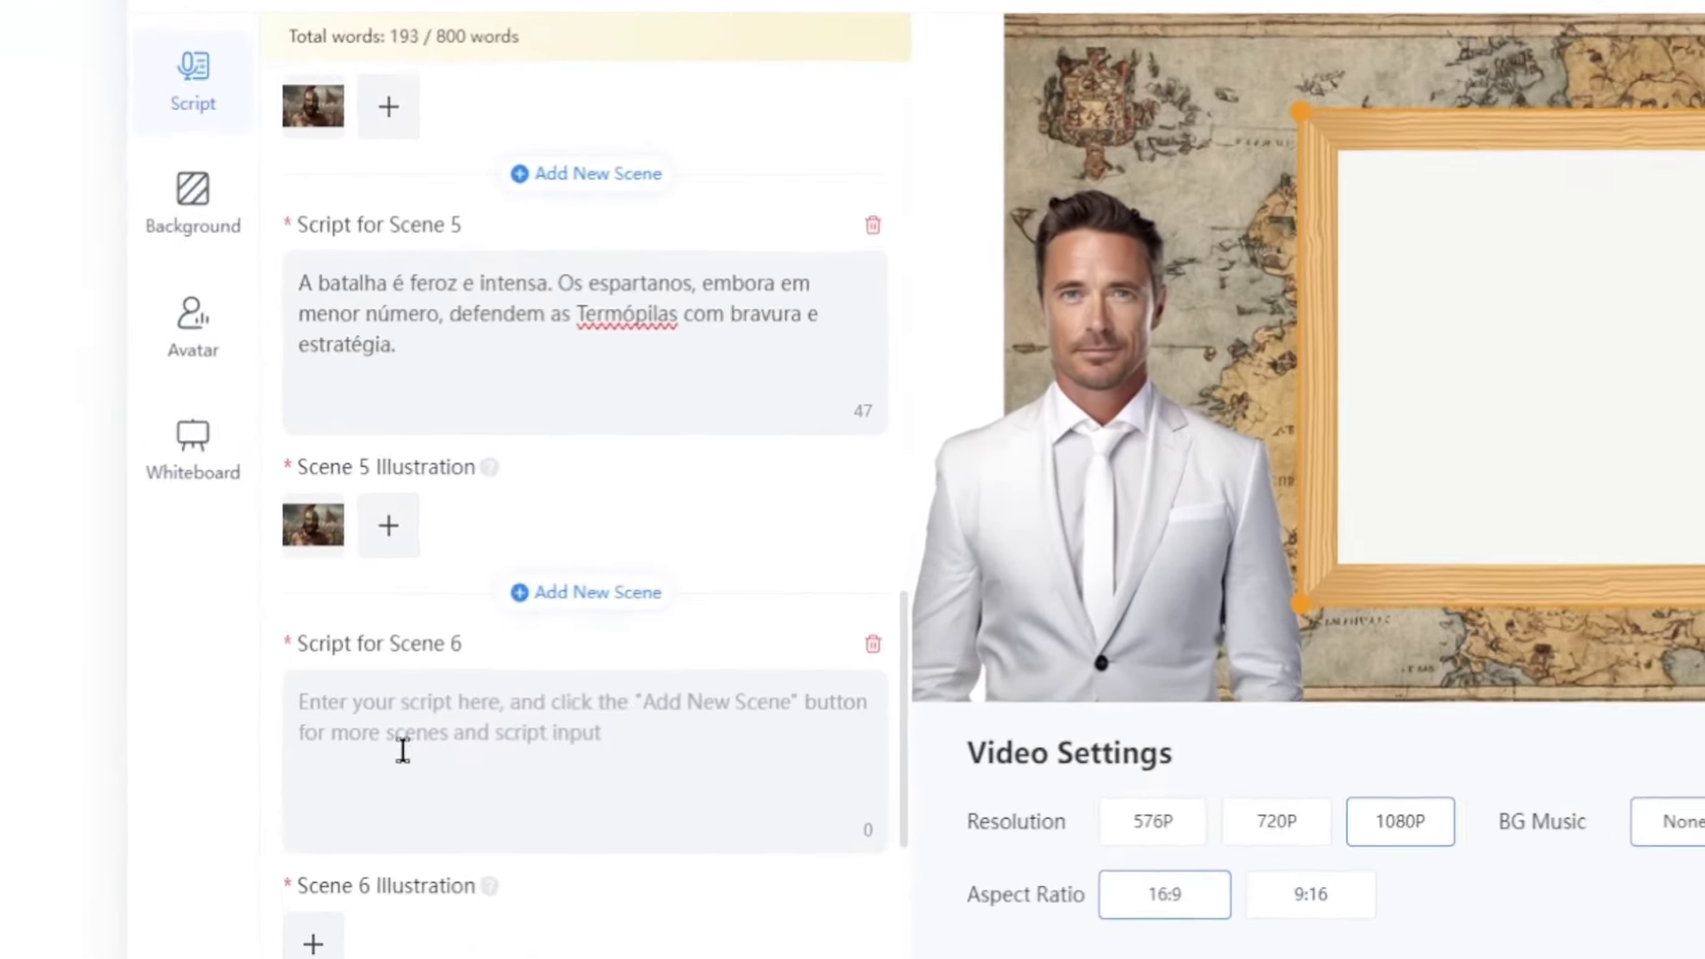
Add Scene 6 with the script "Lutem com honra, meus irmãos! Nossas vidas são o preço da liberdade de nossa terra!" and illustration 300-melhores-guerreiros-de-esparta (5).
scroll(454, 697, down, 3)
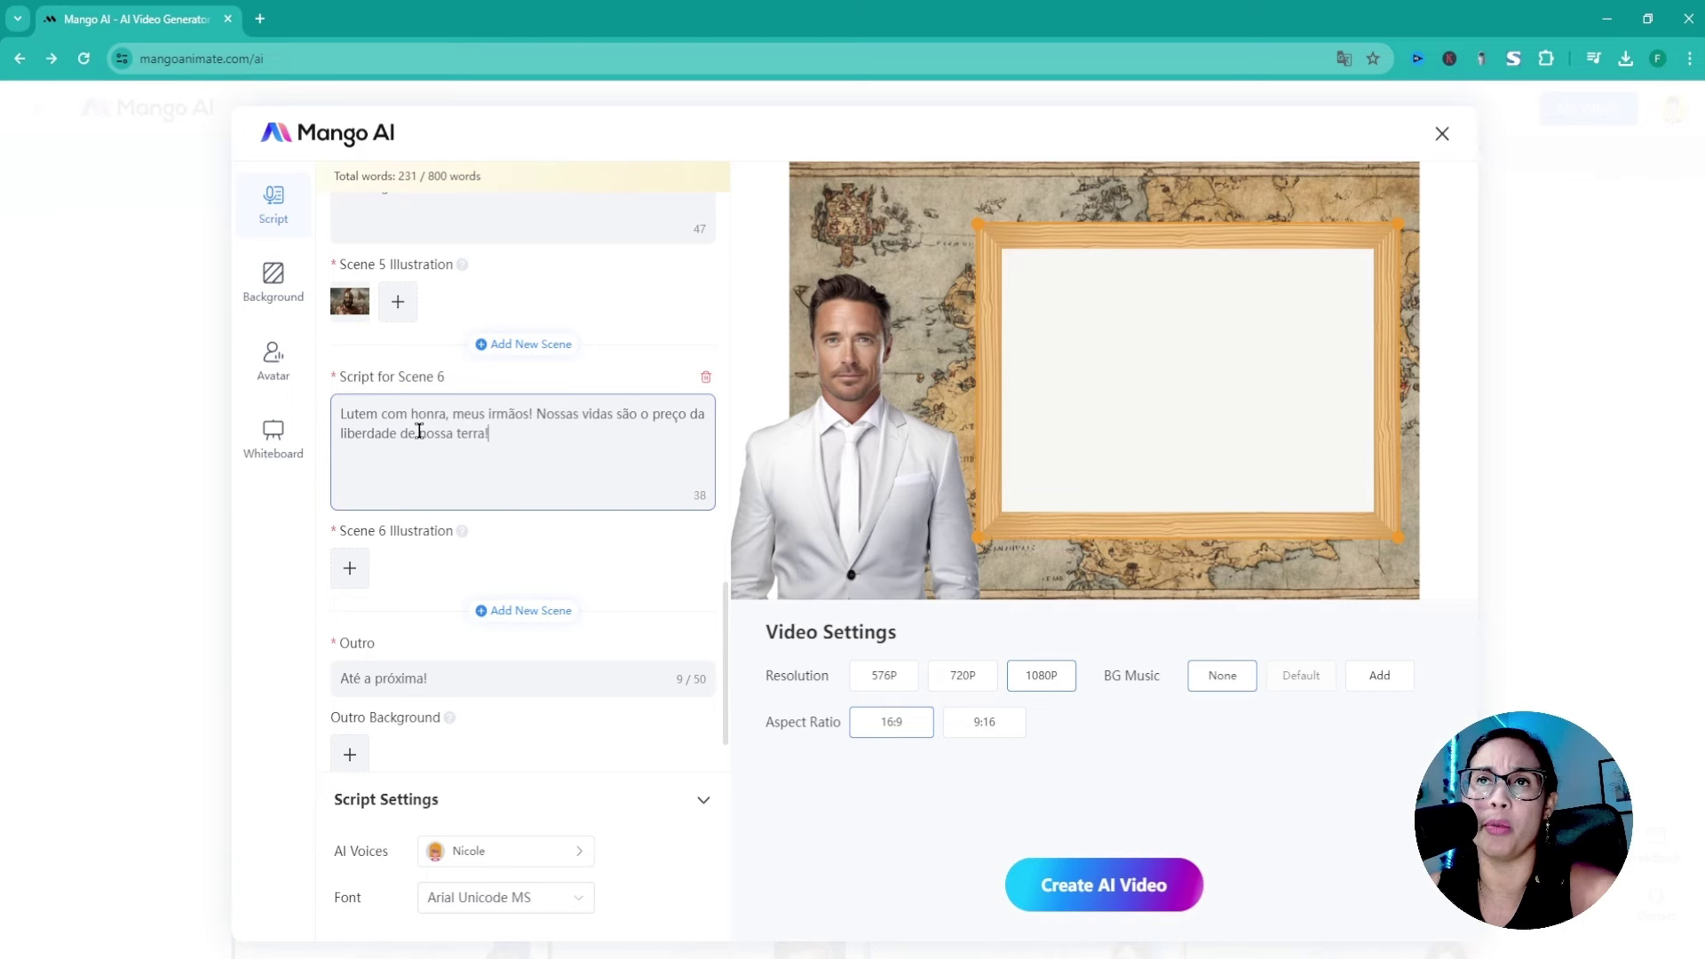
click(348, 565)
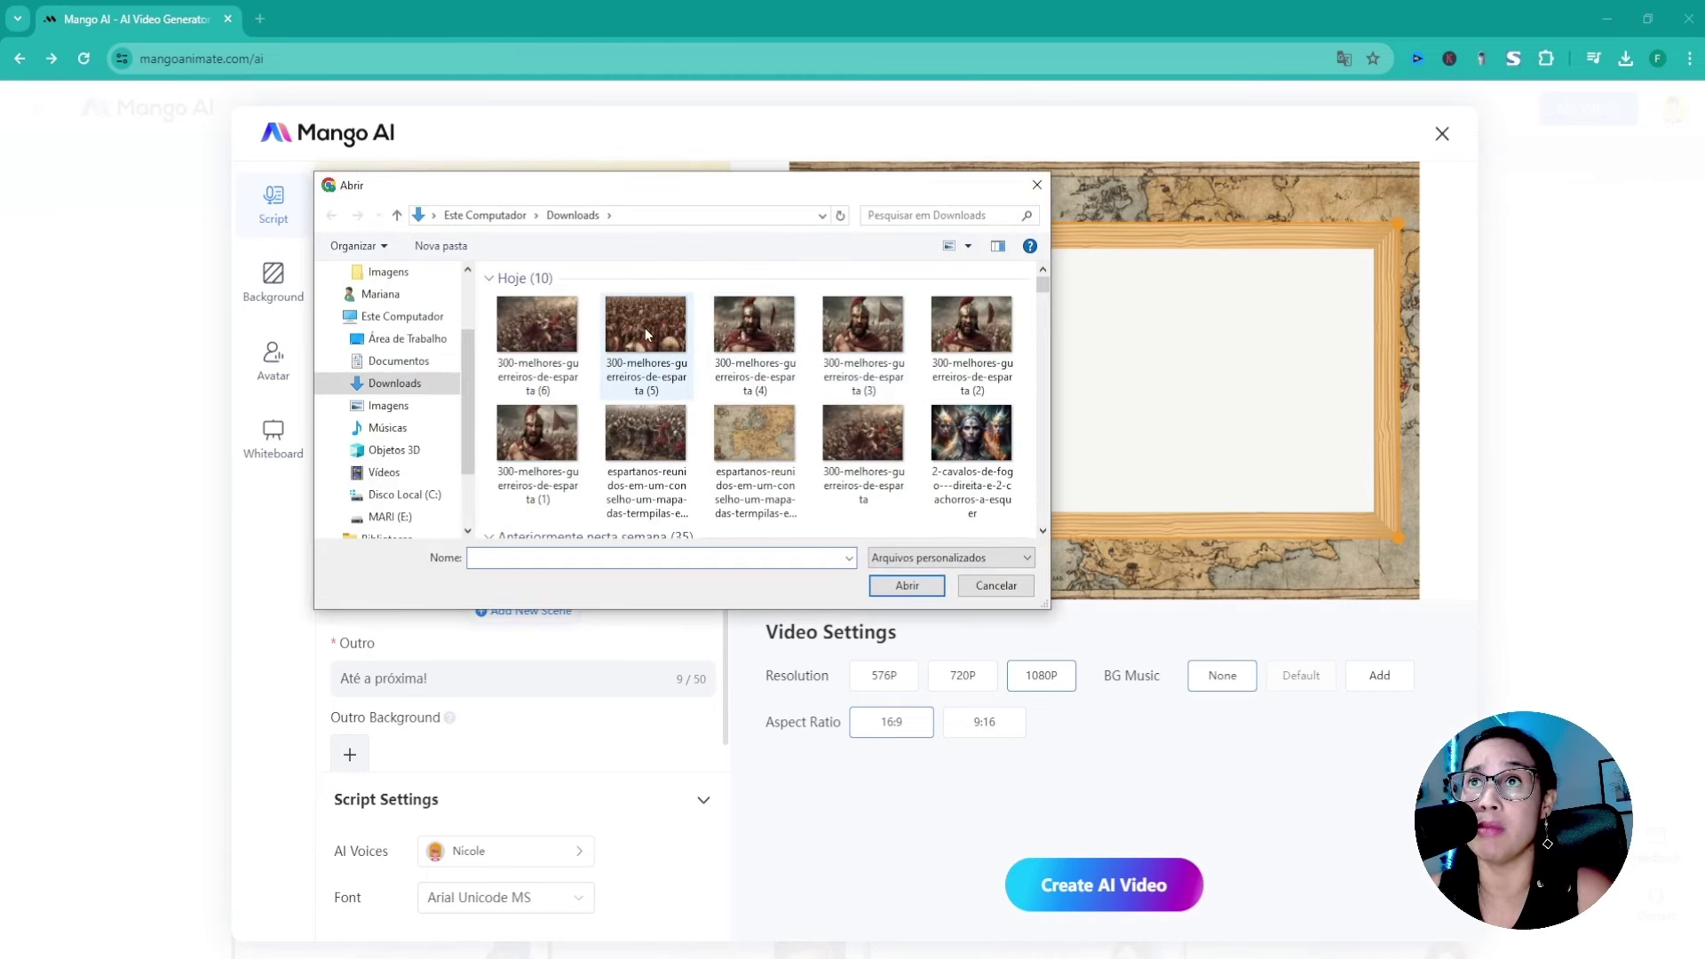
double_click(627, 321)
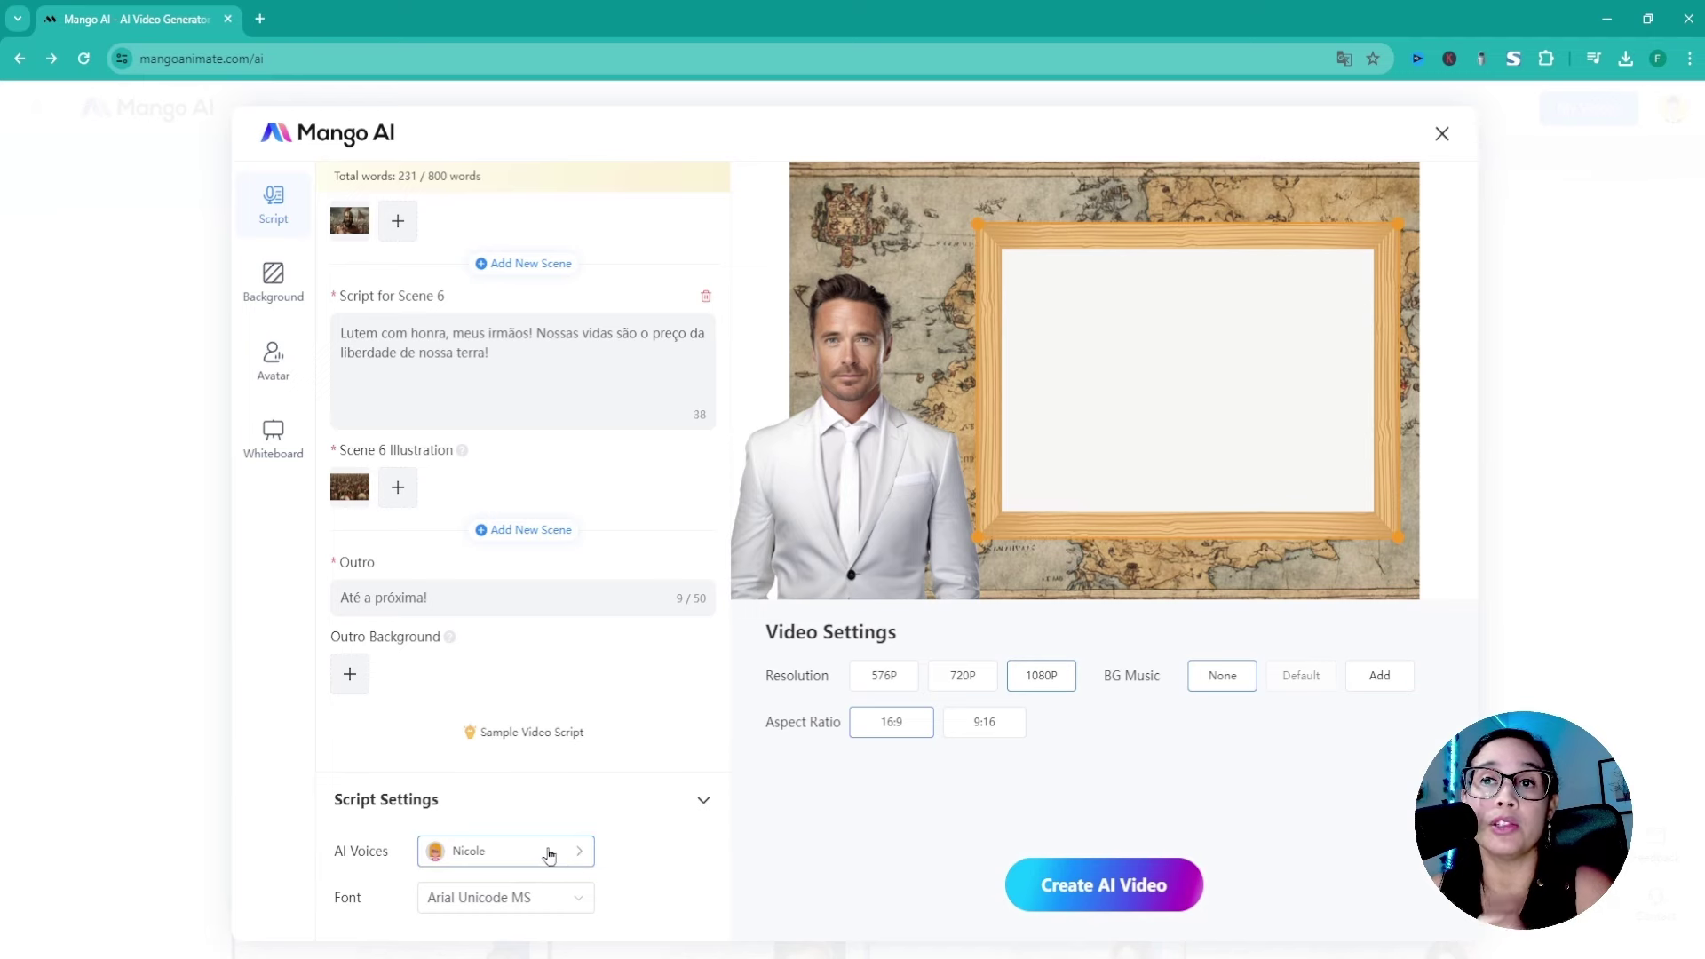
Compare the Azure and ElevenLabs voices and set the script's AI voice to Fin from ElevenLabs.
click(486, 854)
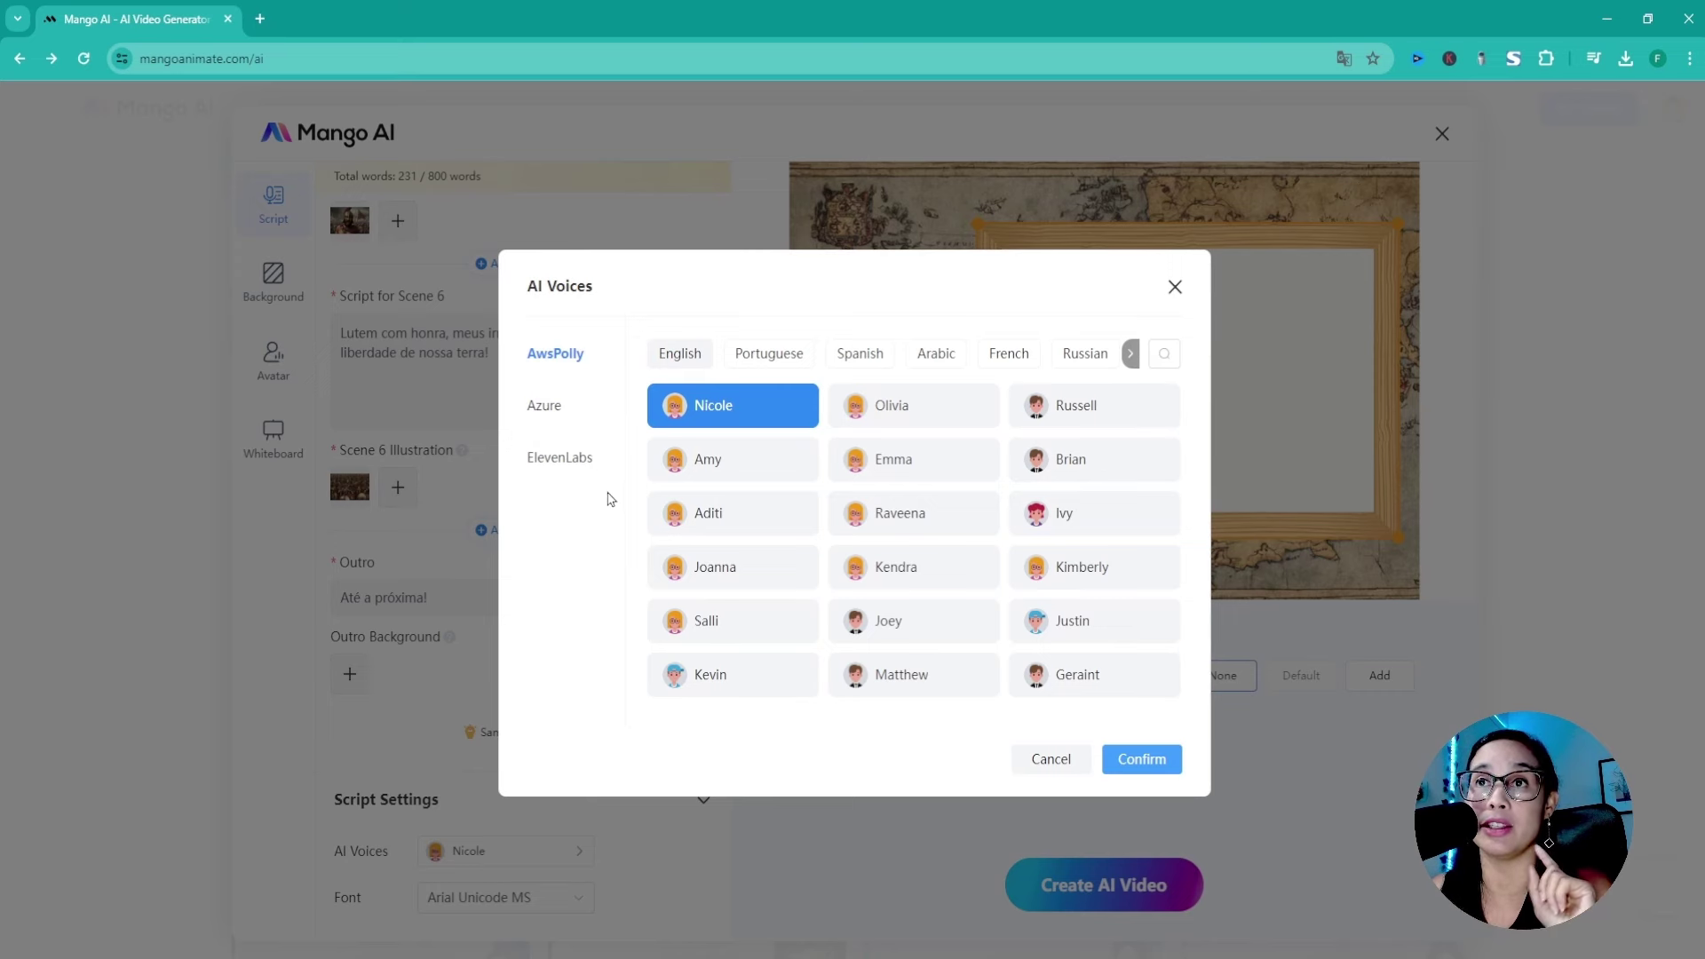
click(554, 415)
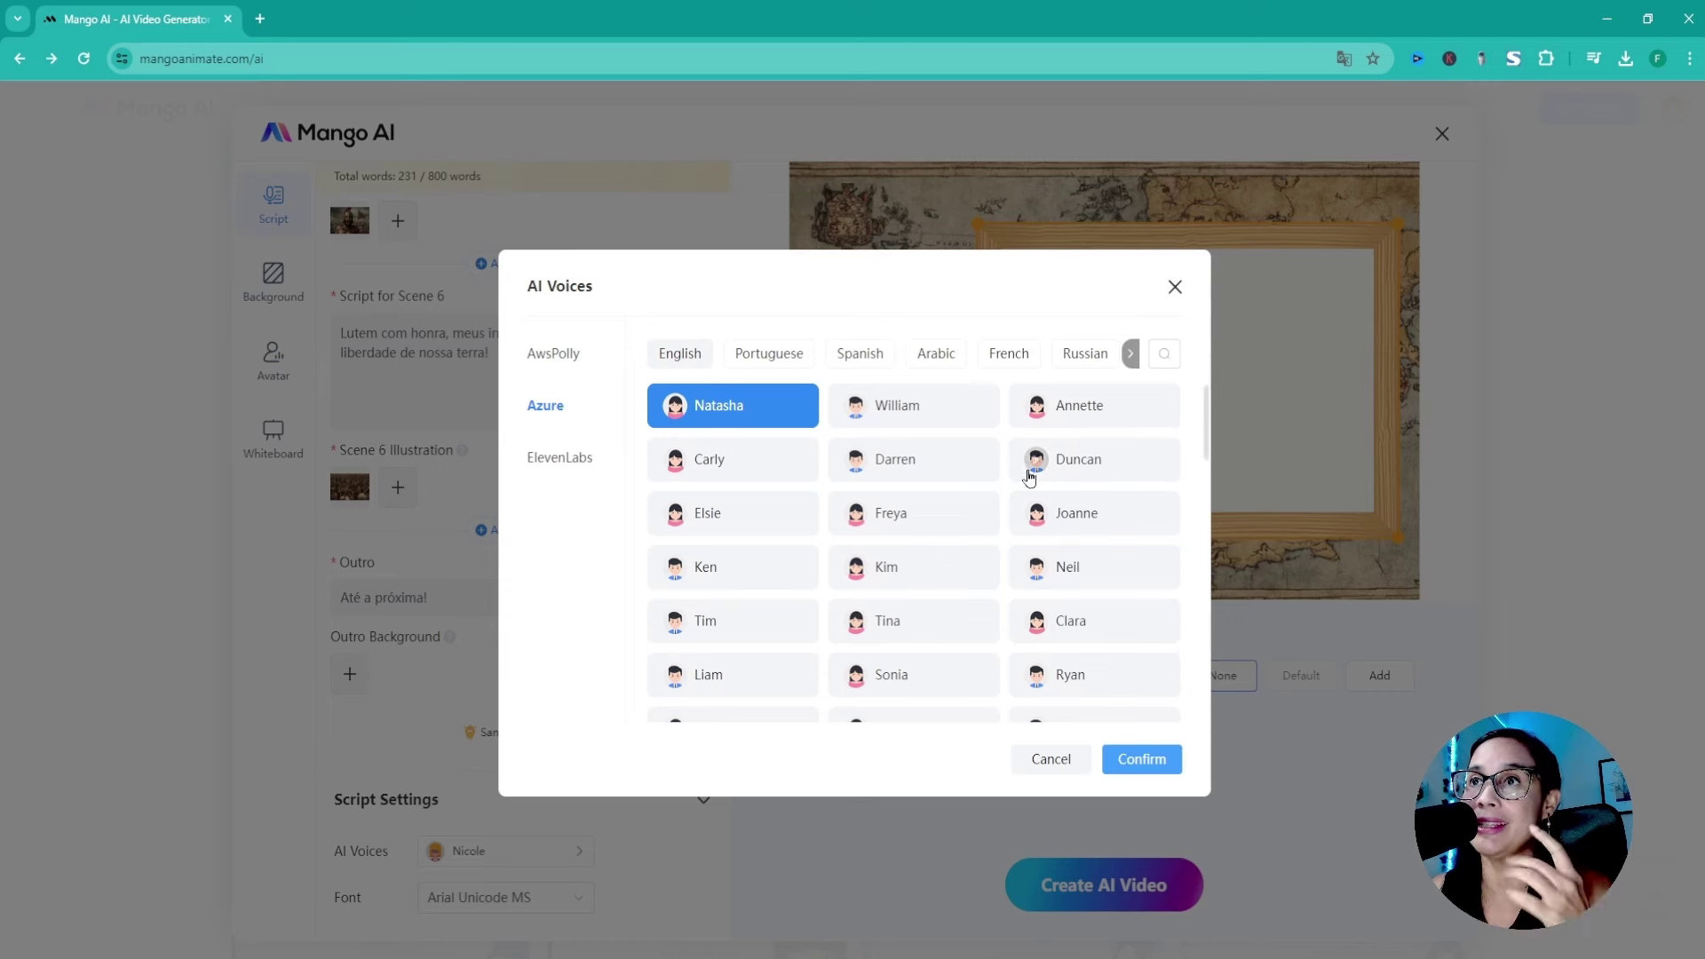
scroll(1028, 463, down, 5)
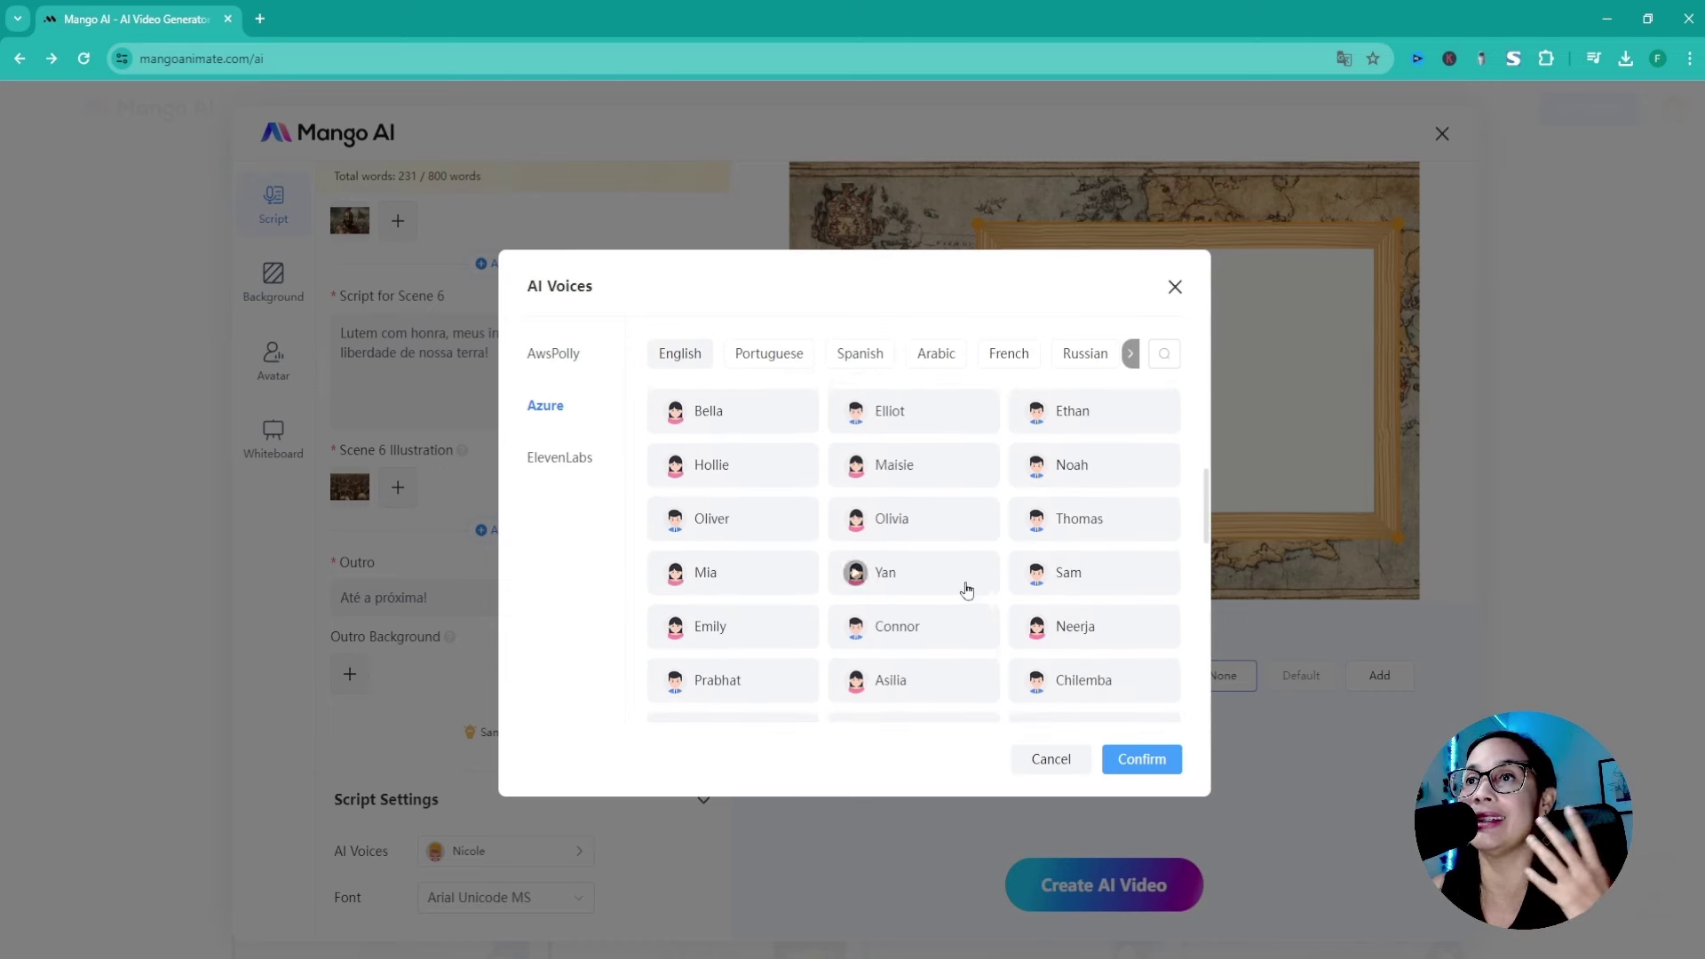
scroll(963, 590, up, 5)
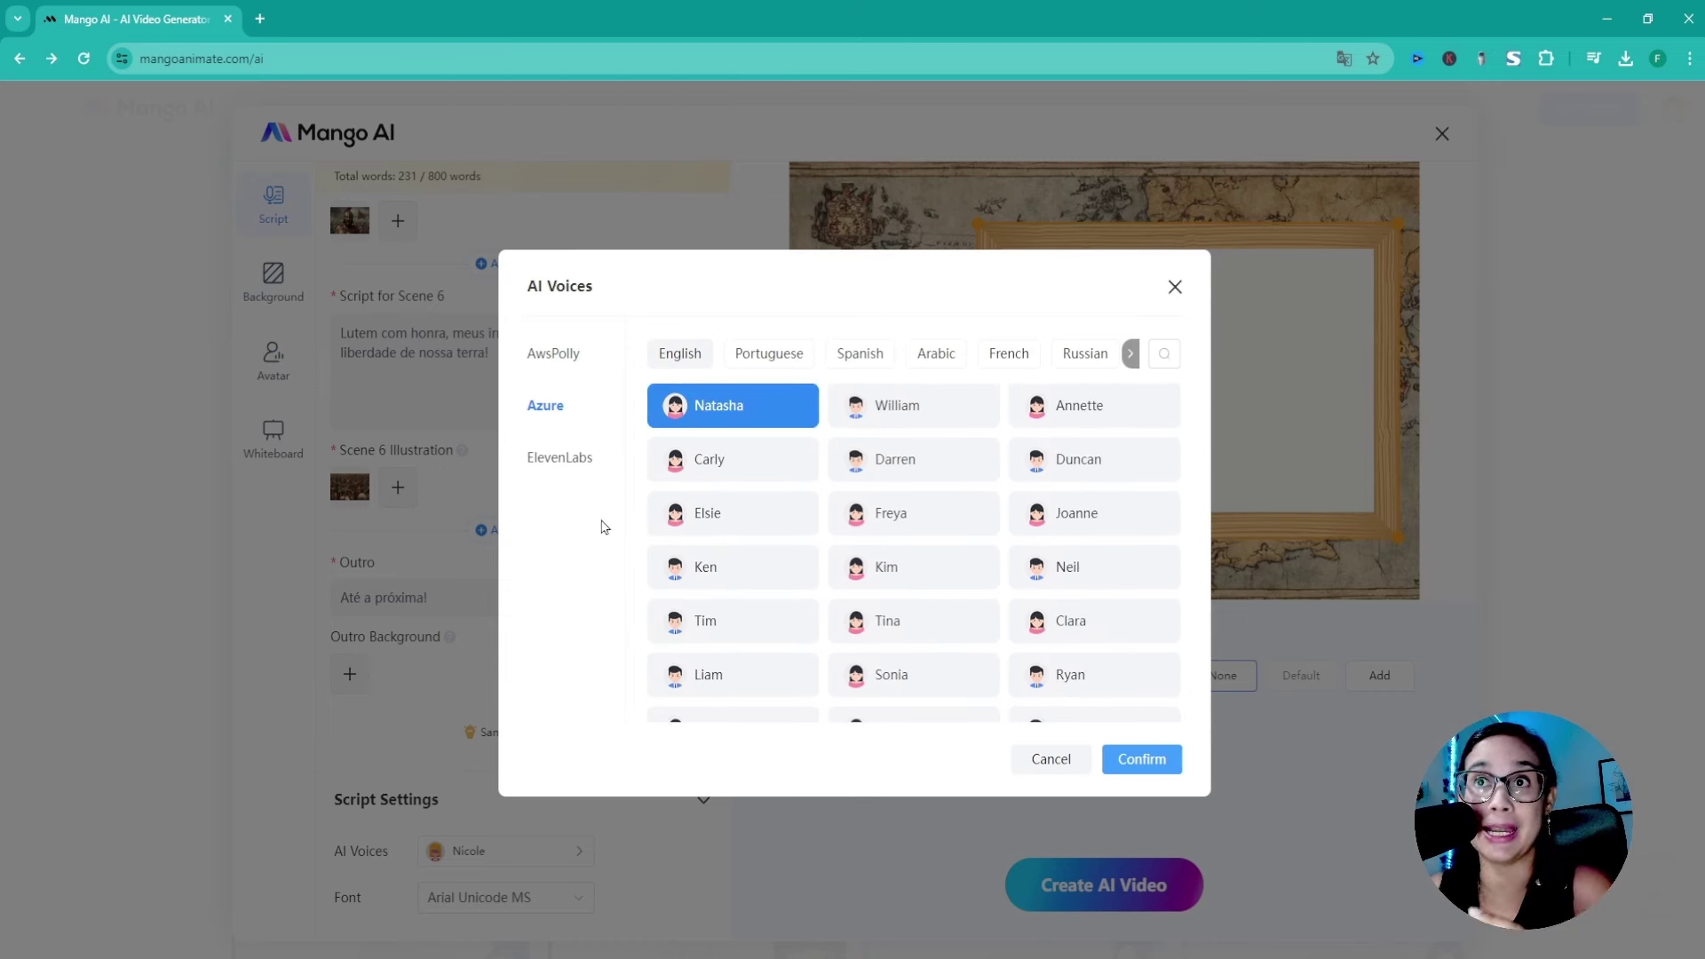
click(569, 460)
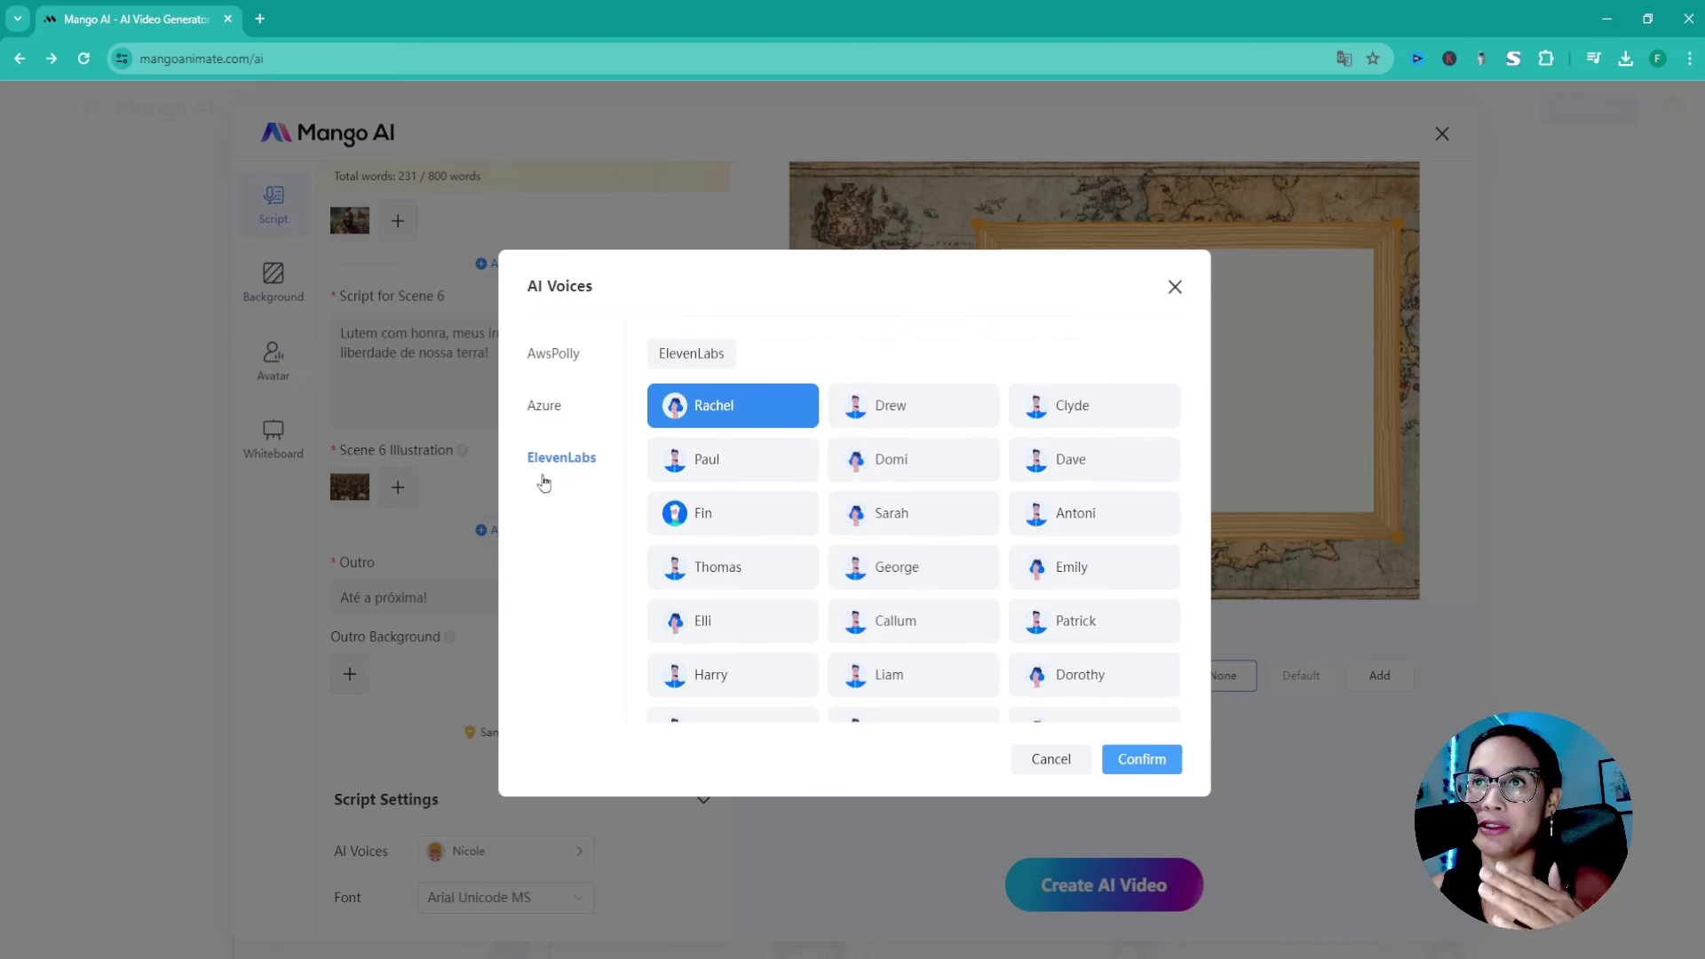
click(748, 522)
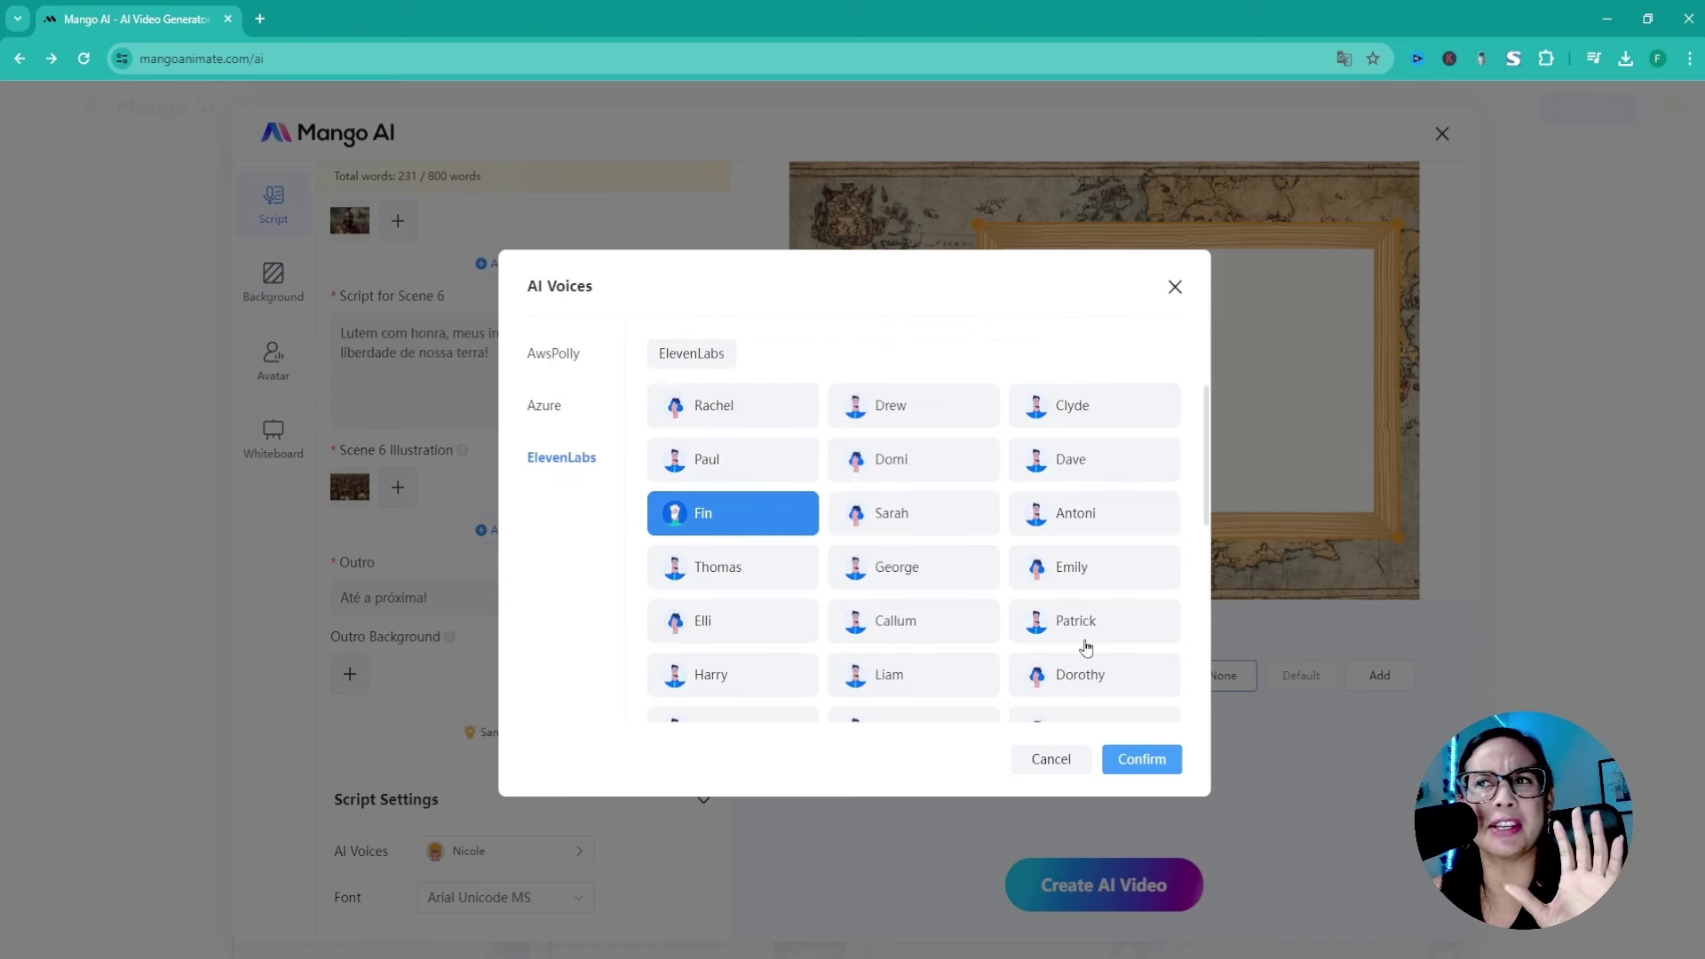
click(1156, 770)
Upload the old map image espartanos-reunidos from Downloads as the script's outro background.
scroll(480, 647, up, 15)
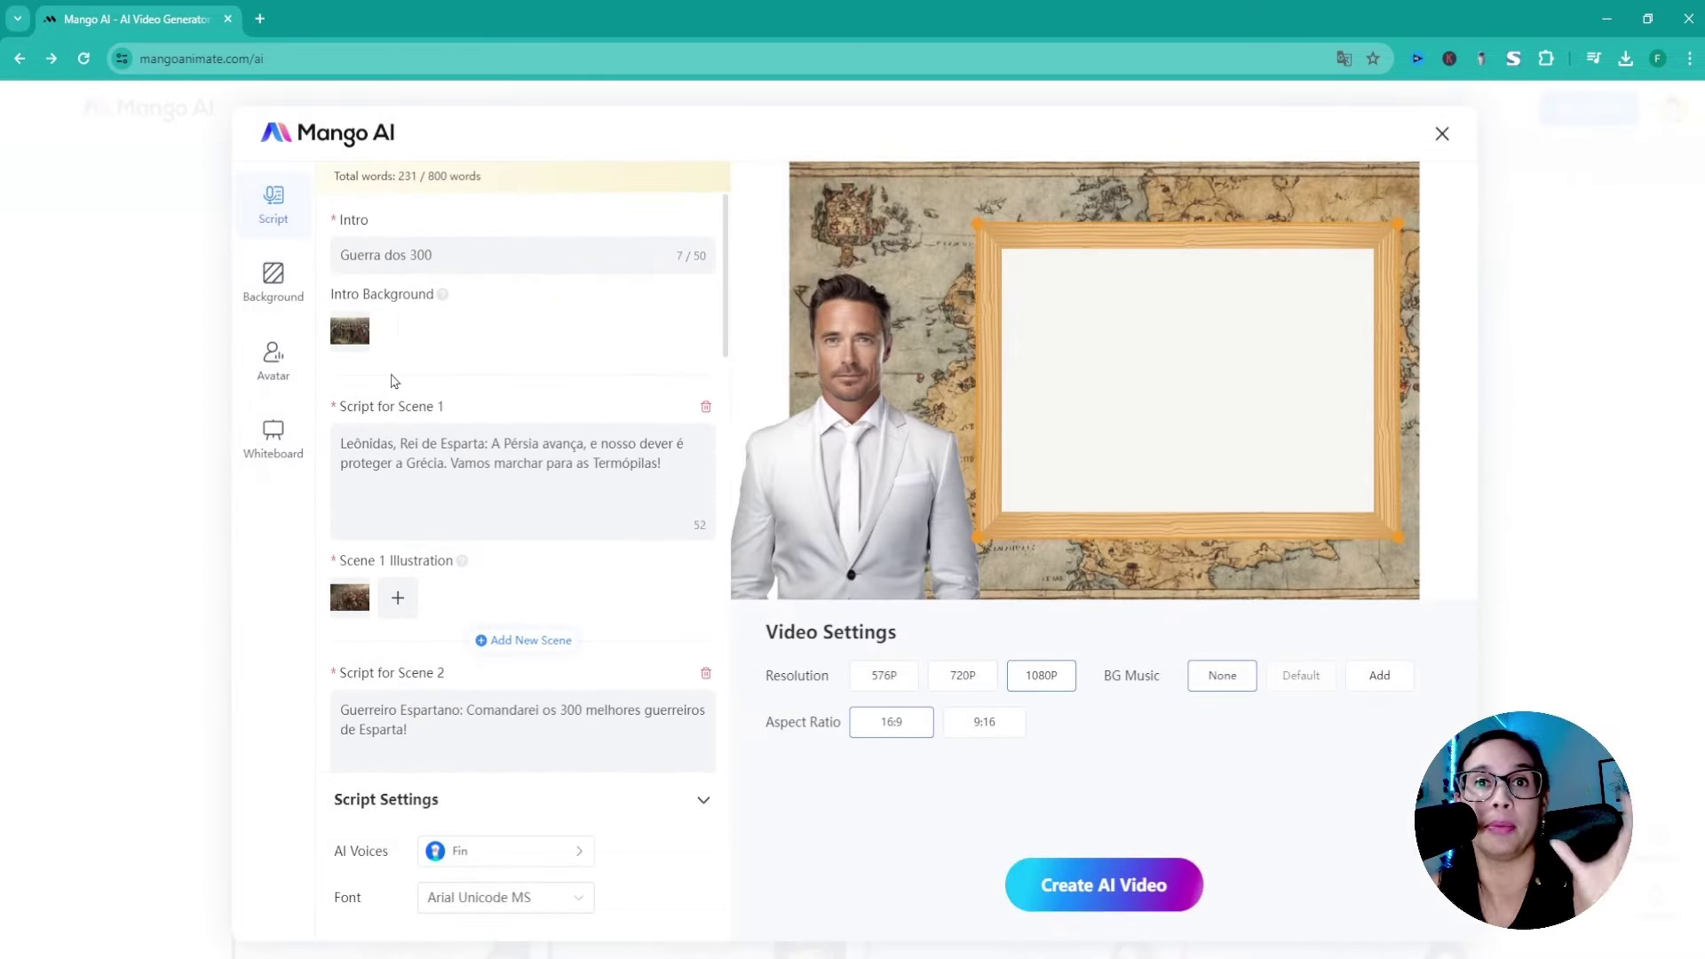
scroll(497, 573, down, 15)
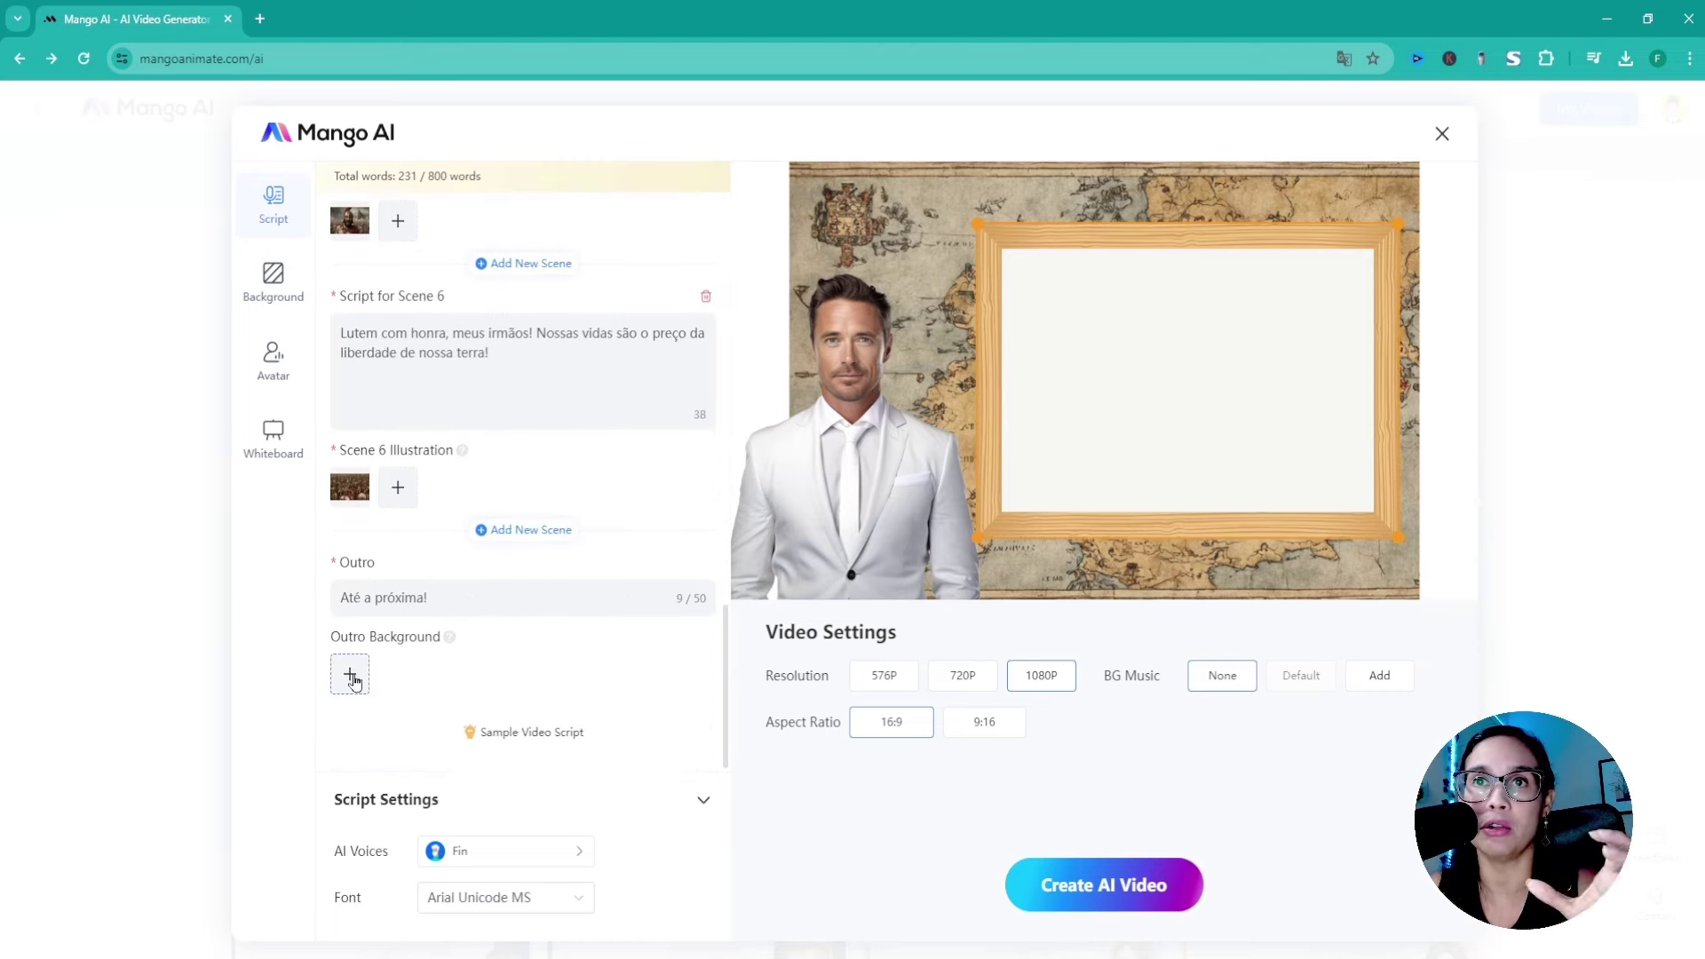
click(351, 677)
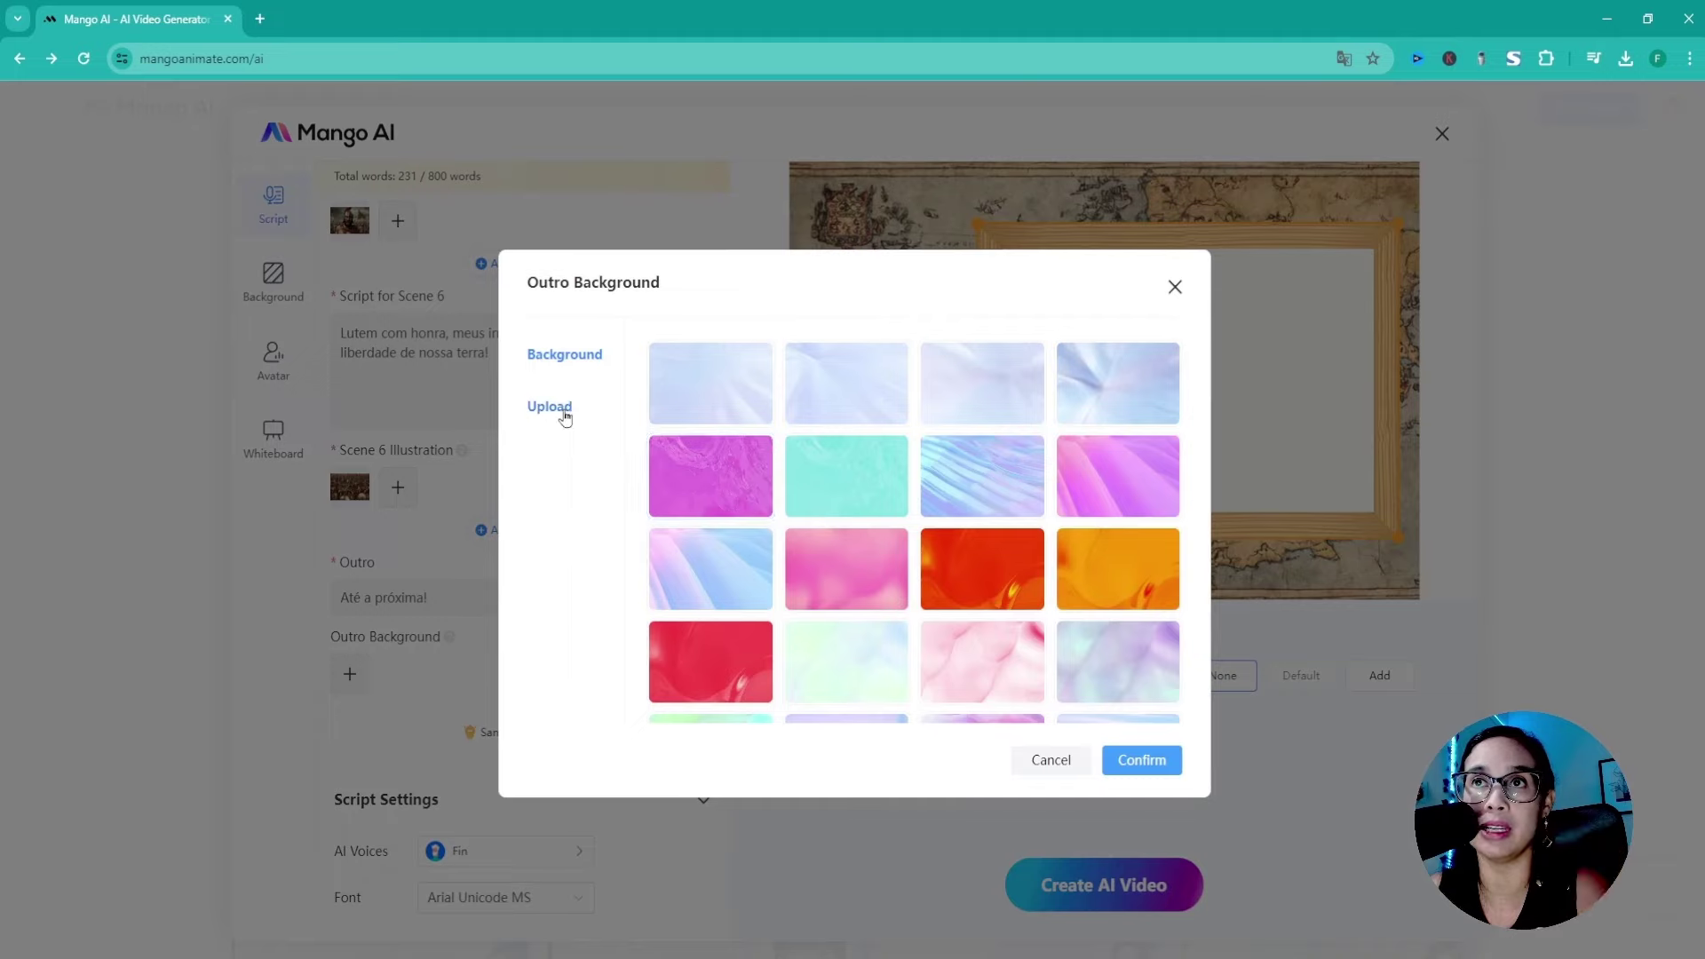
click(579, 423)
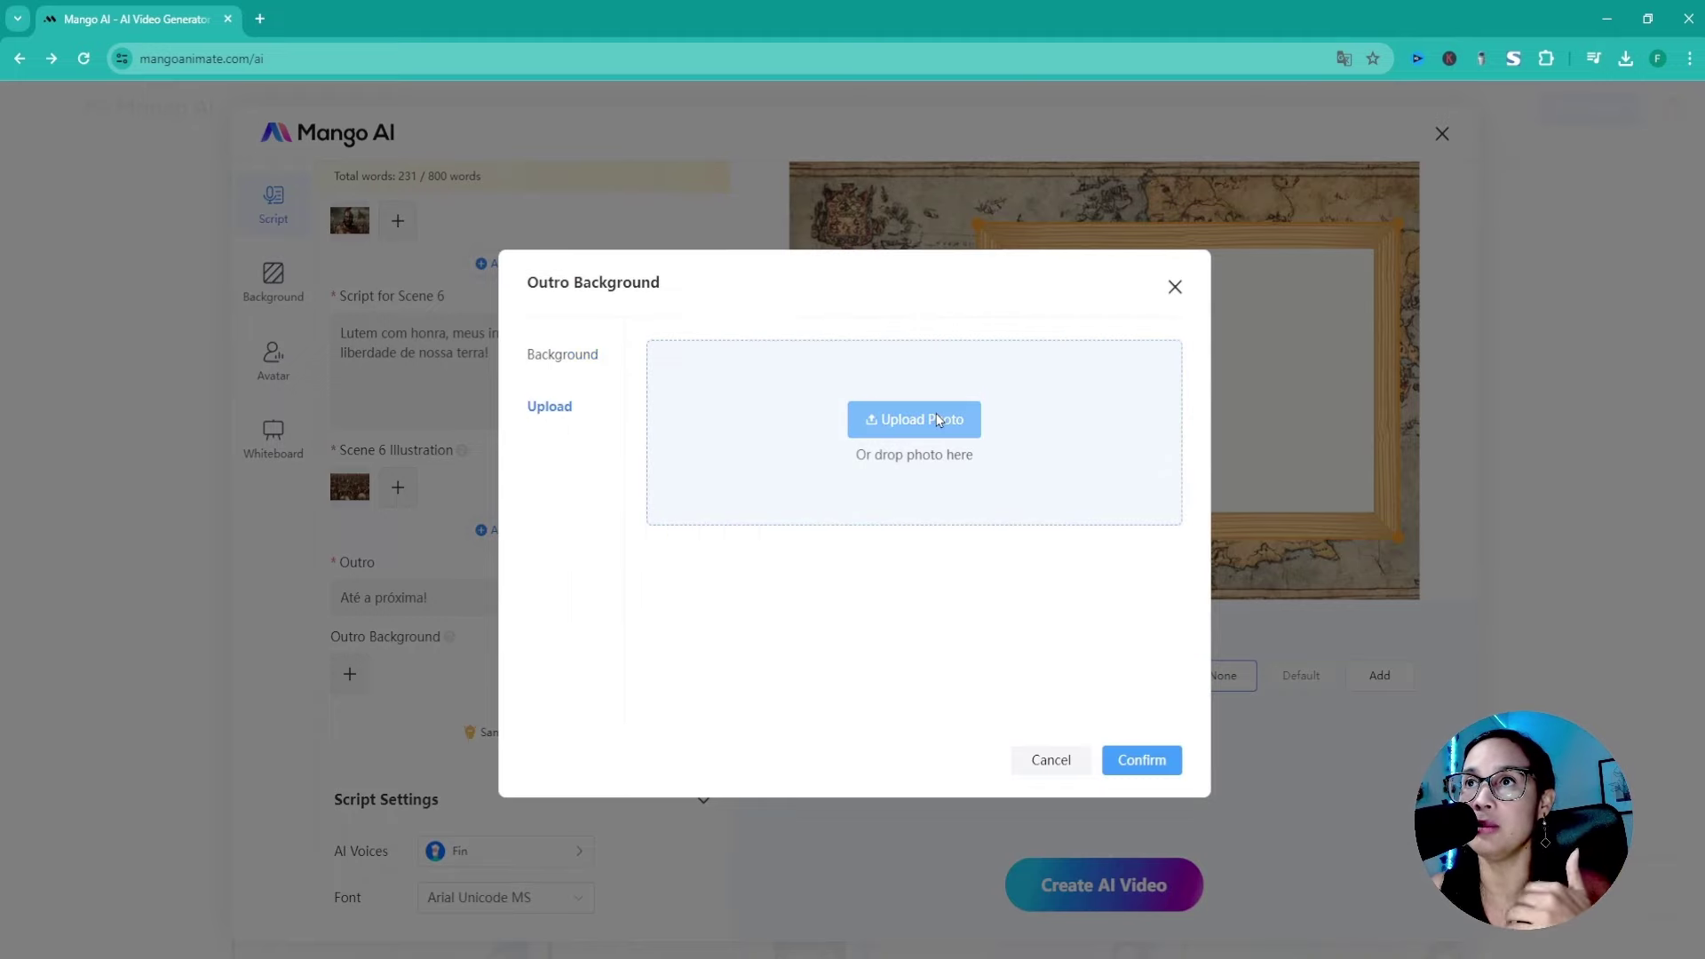
click(939, 420)
click(755, 435)
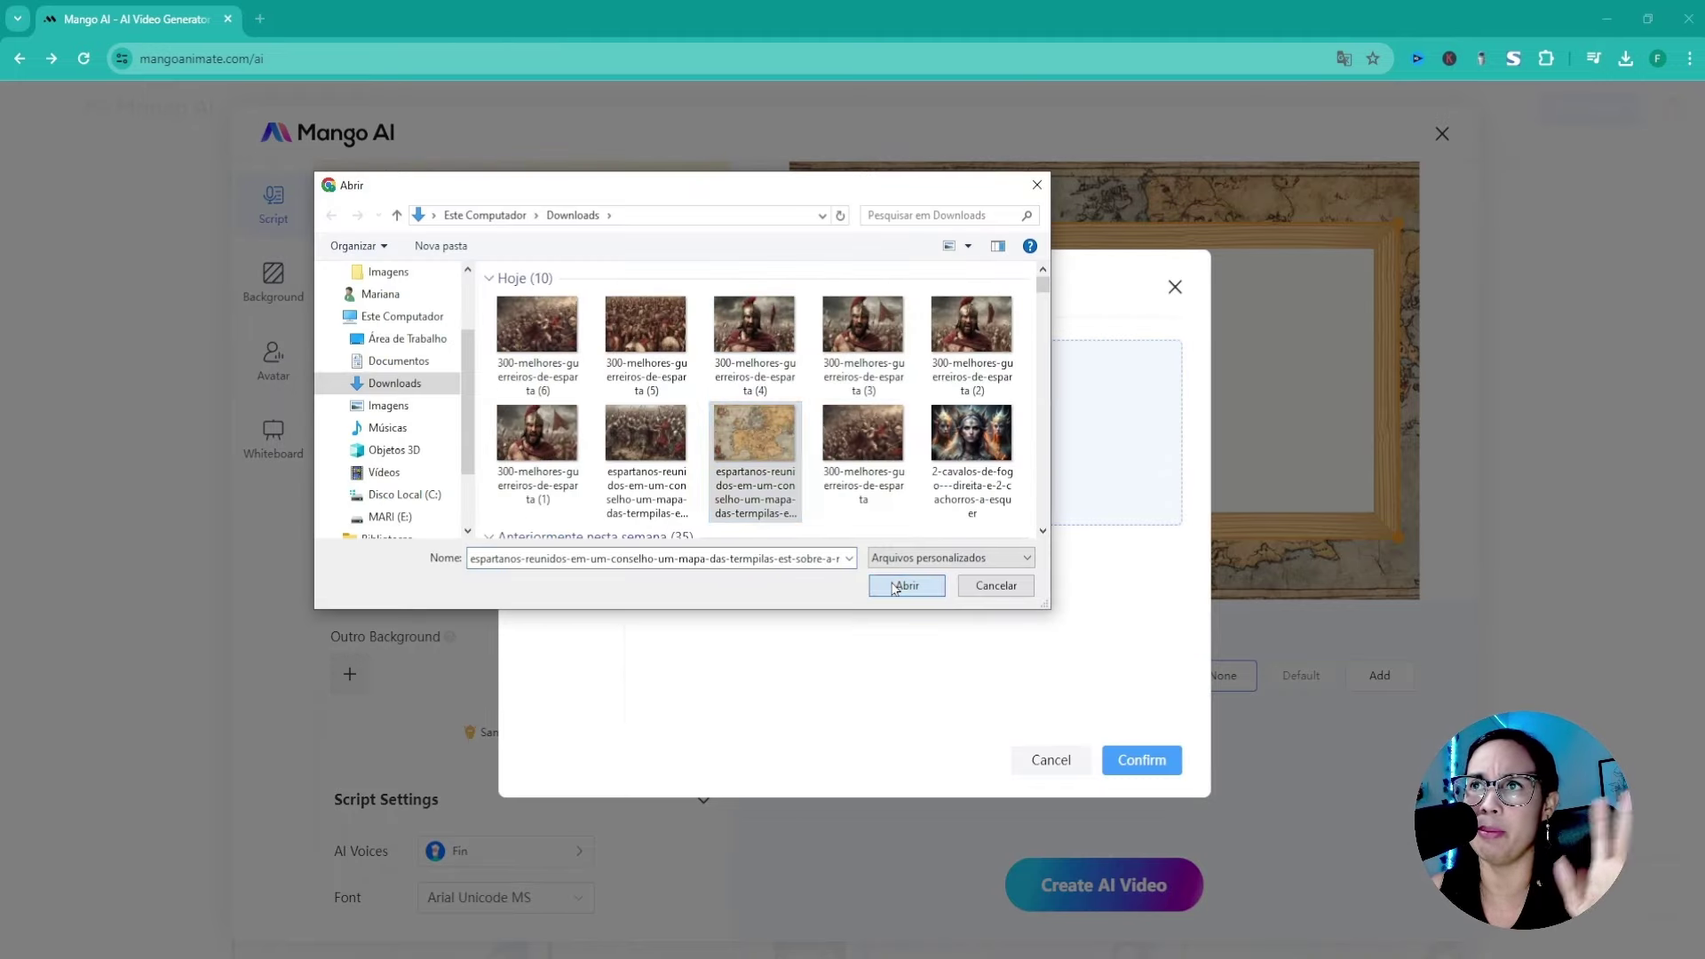
click(899, 586)
click(1134, 758)
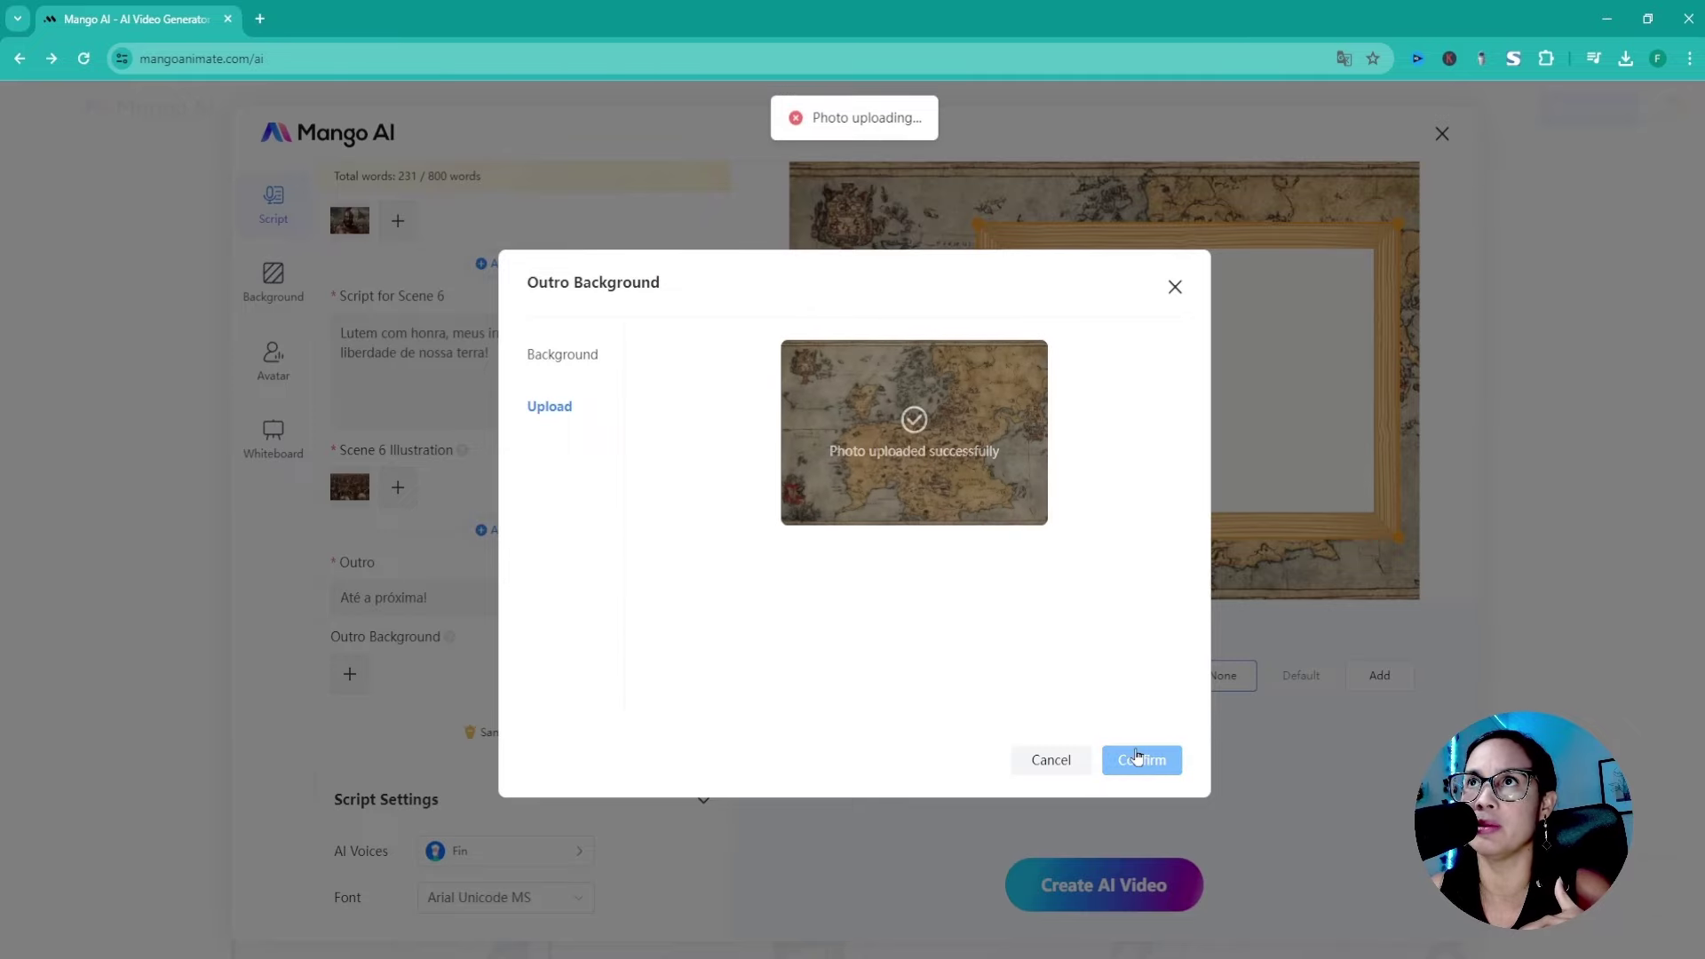
click(1141, 761)
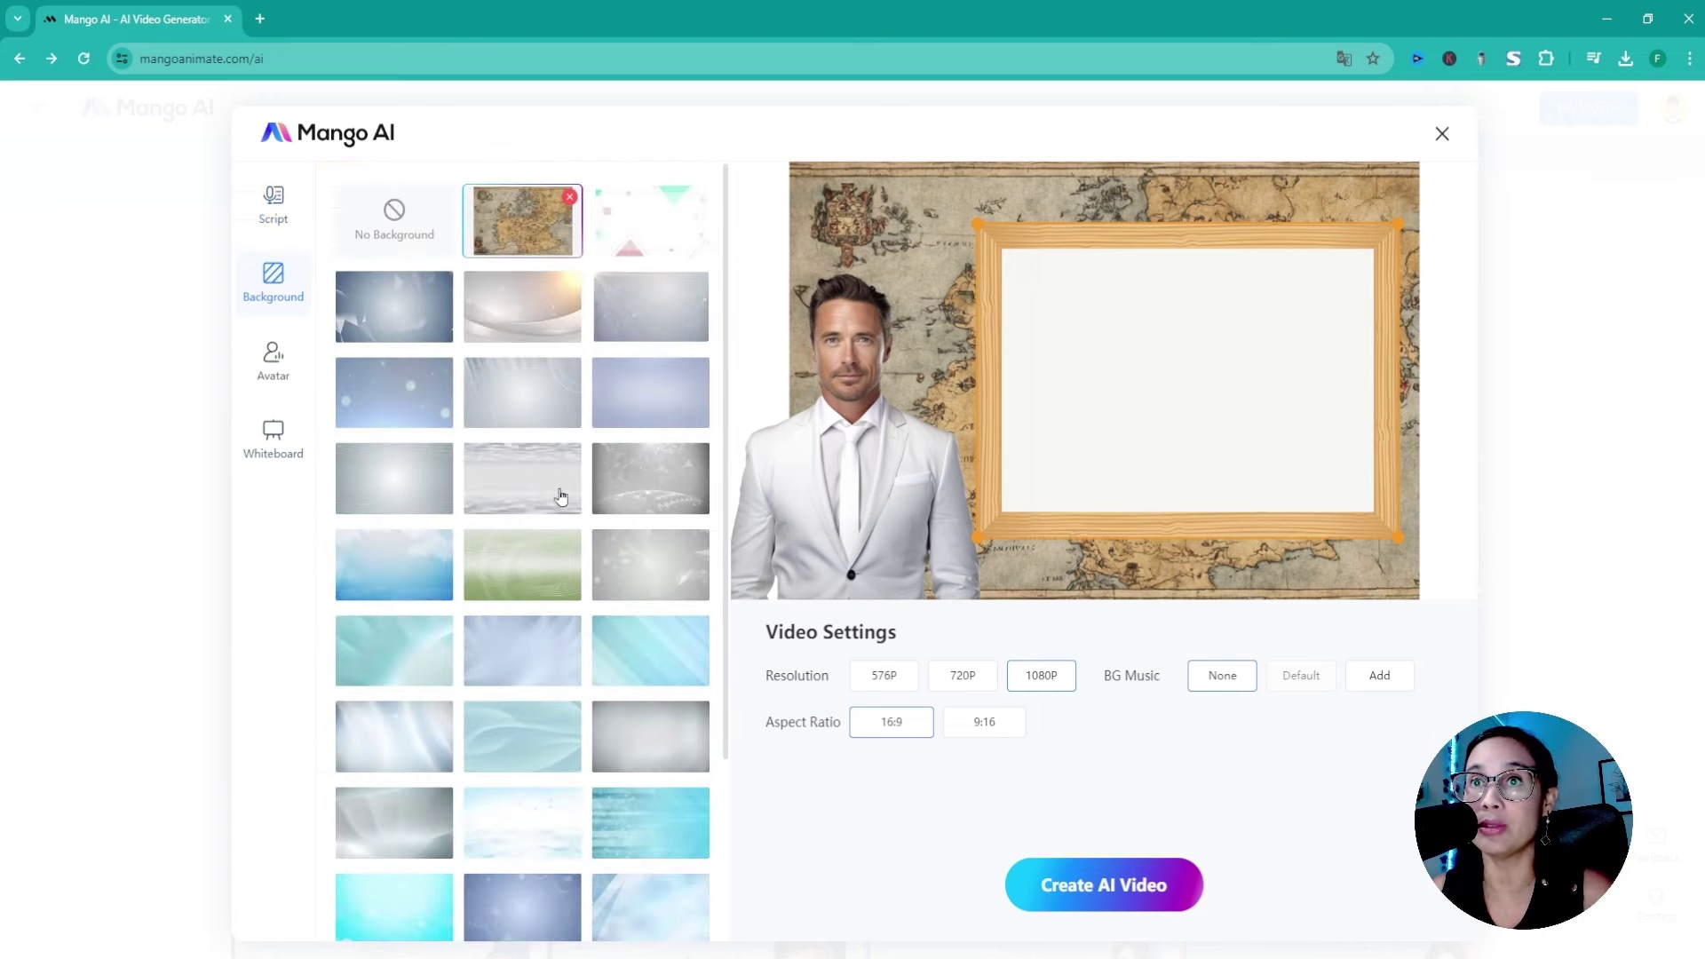
Replace the video's map background with the library image of Earth seen from space.
scroll(560, 494, down, 10)
scroll(565, 537, down, 10)
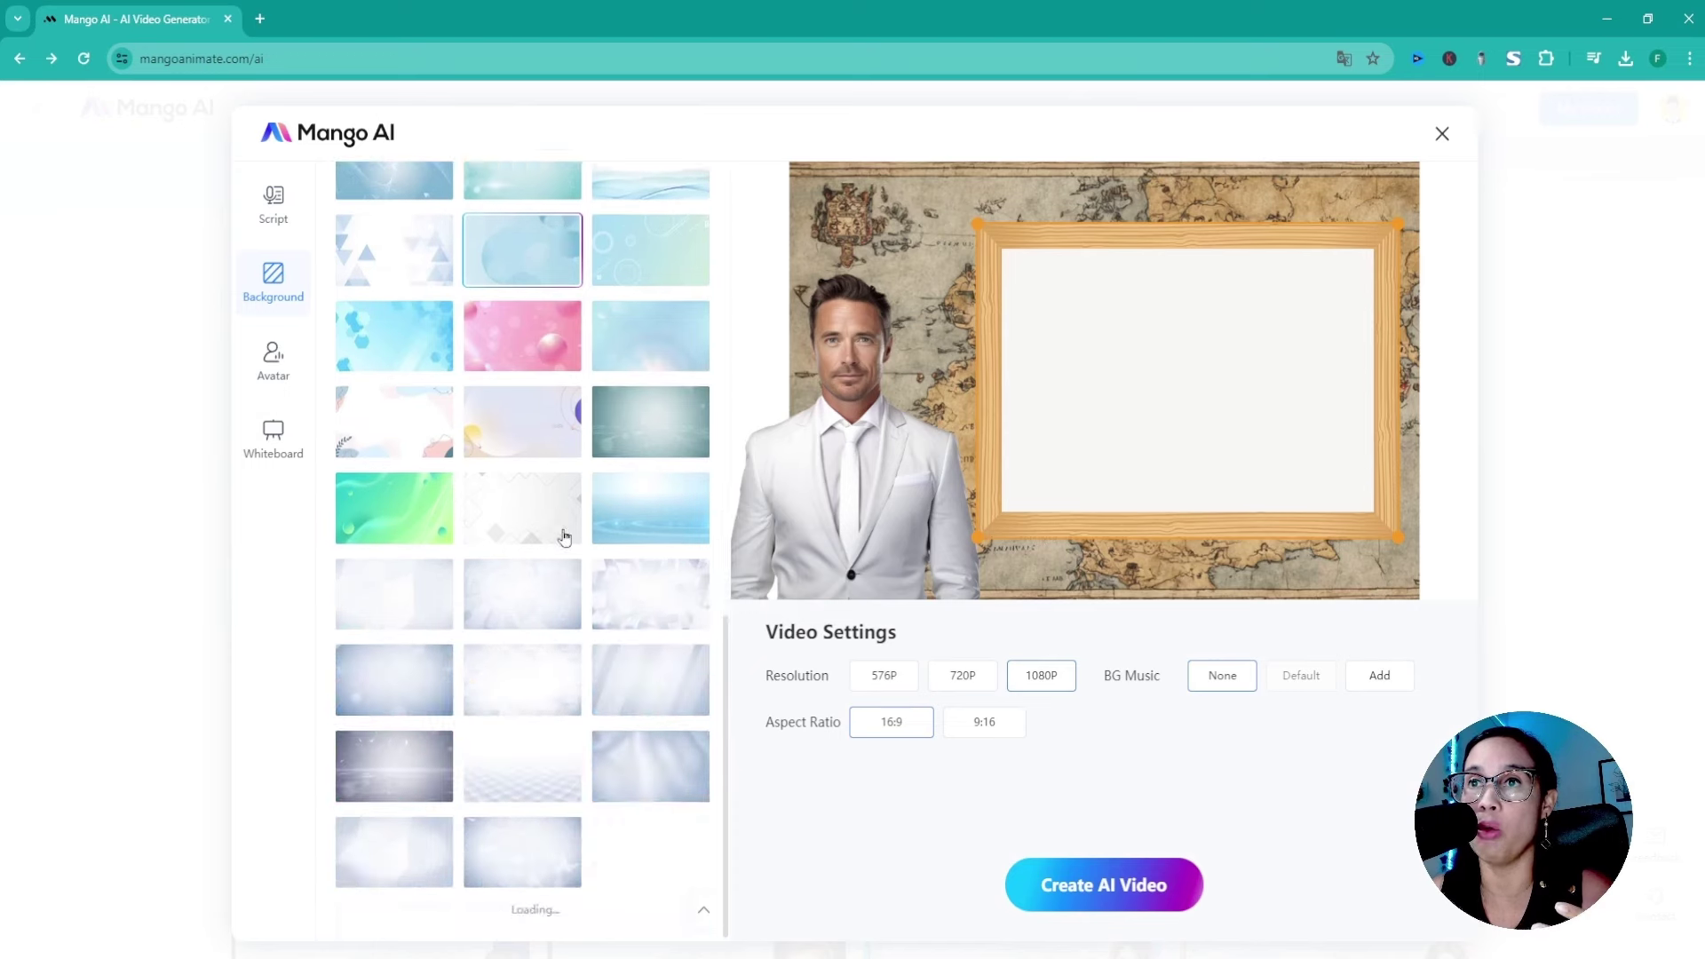
click(565, 536)
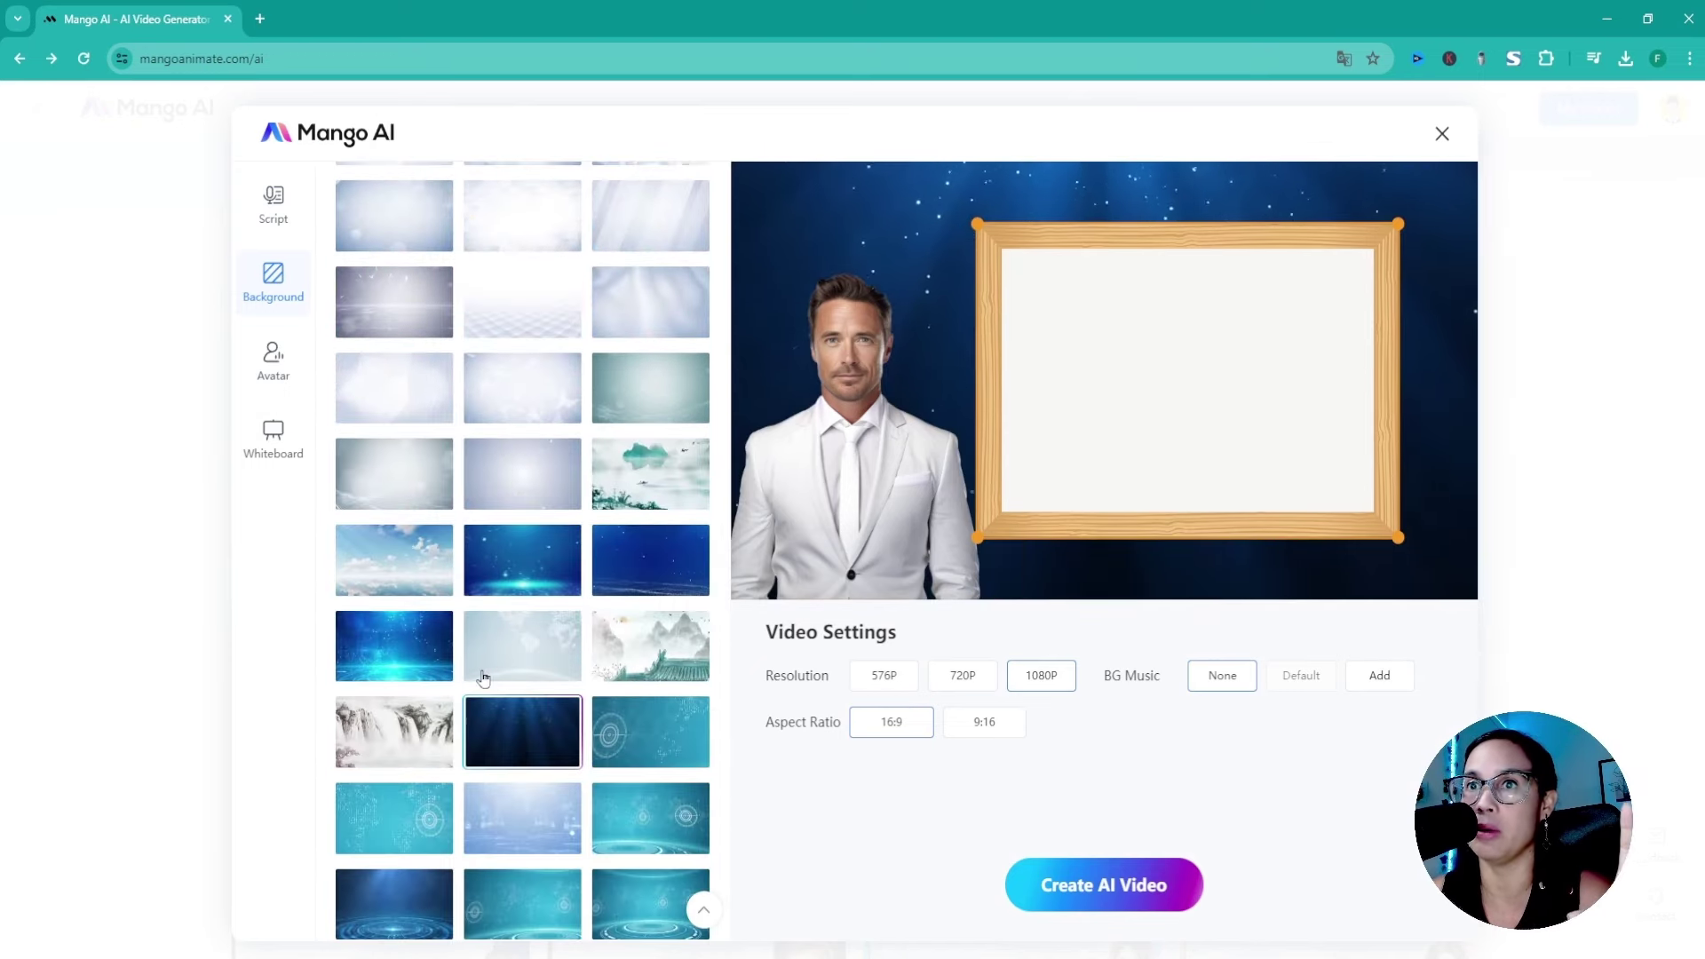
scroll(391, 630, down, 5)
click(390, 631)
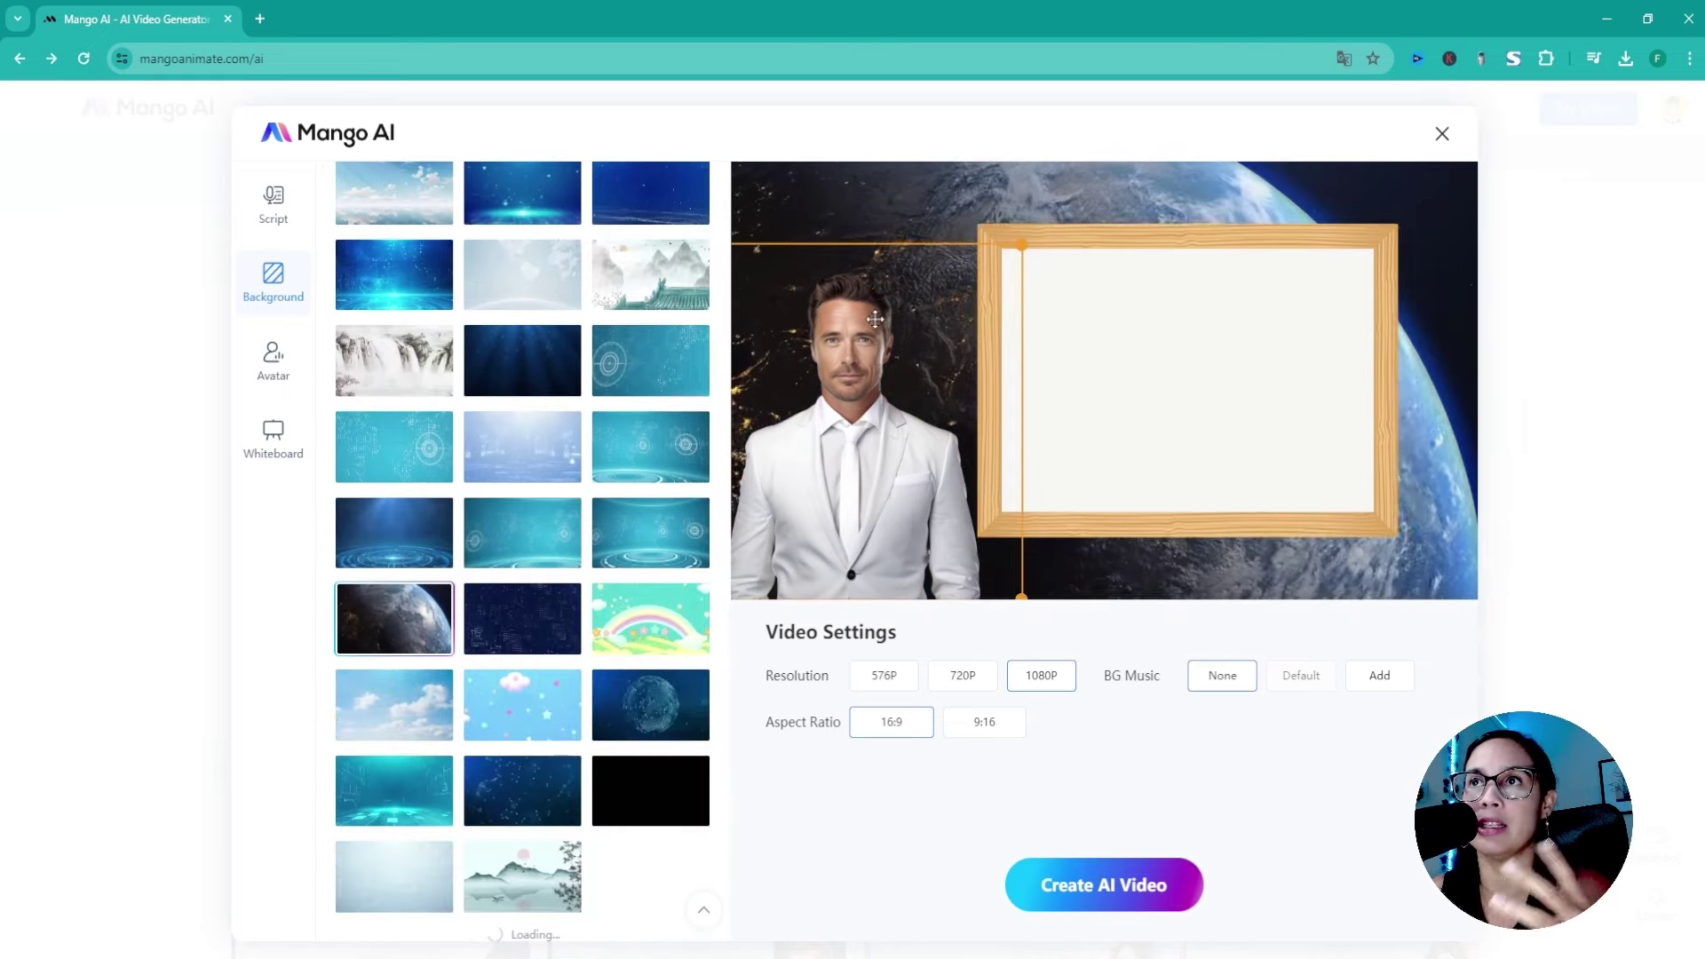
Replace the avatar with the photo avatar of the elderly bearded man in a black suit.
click(273, 360)
scroll(635, 526, down, 2)
scroll(635, 526, down, 10)
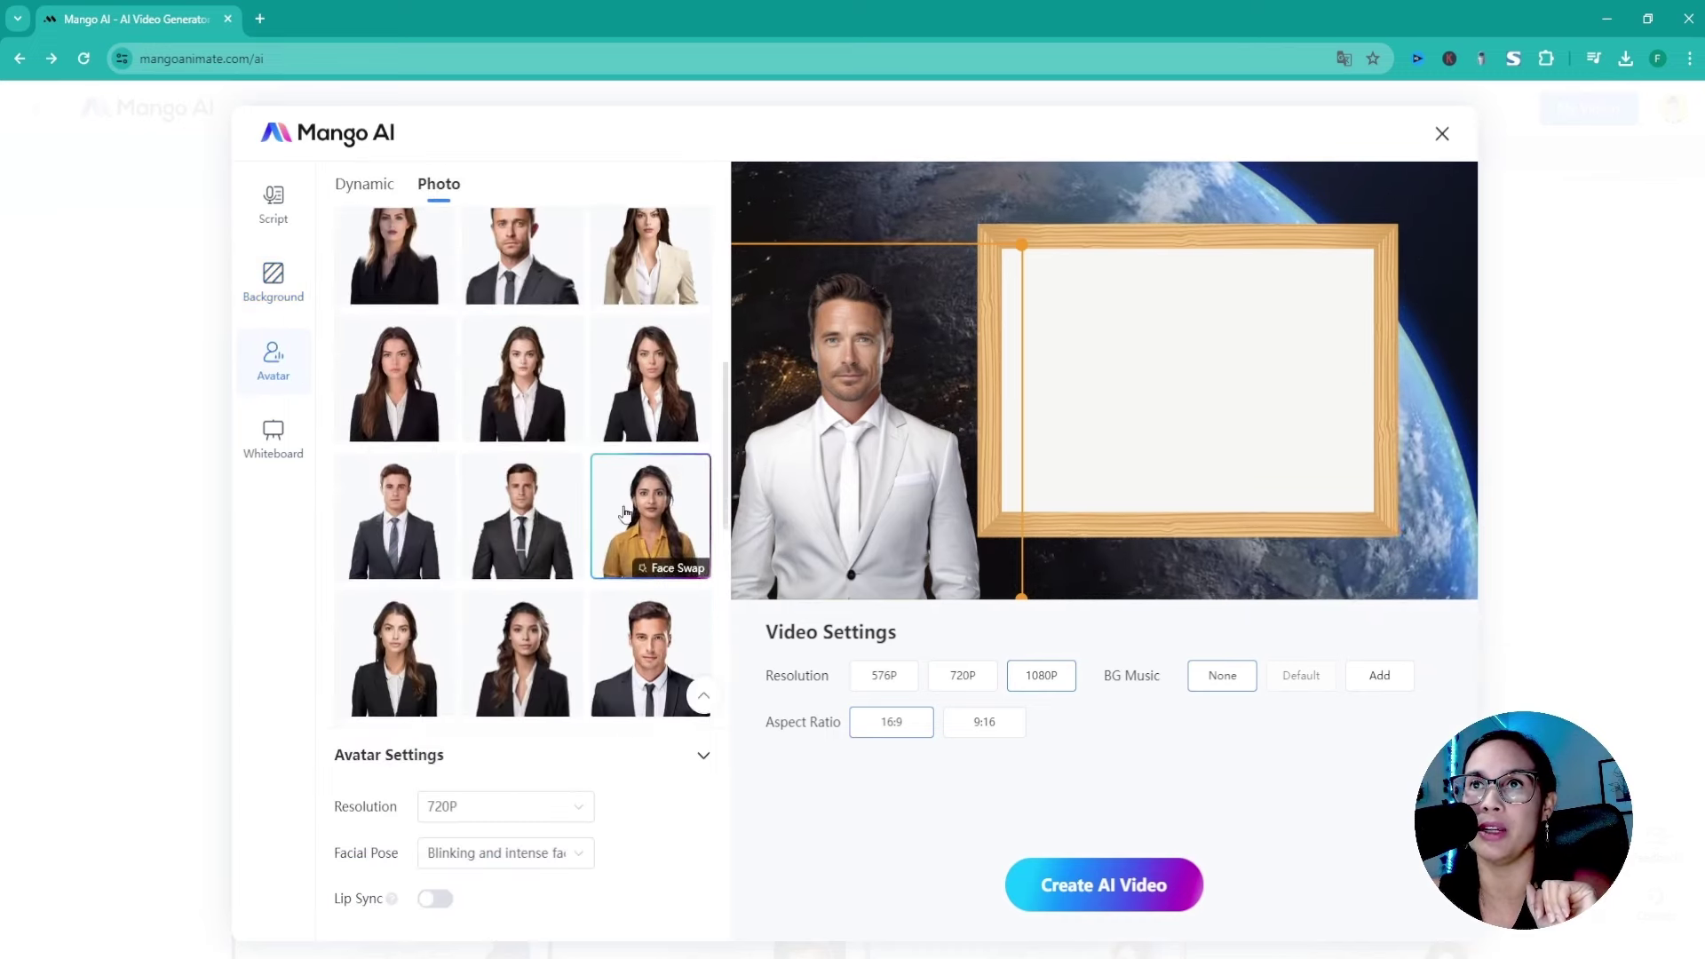
click(651, 420)
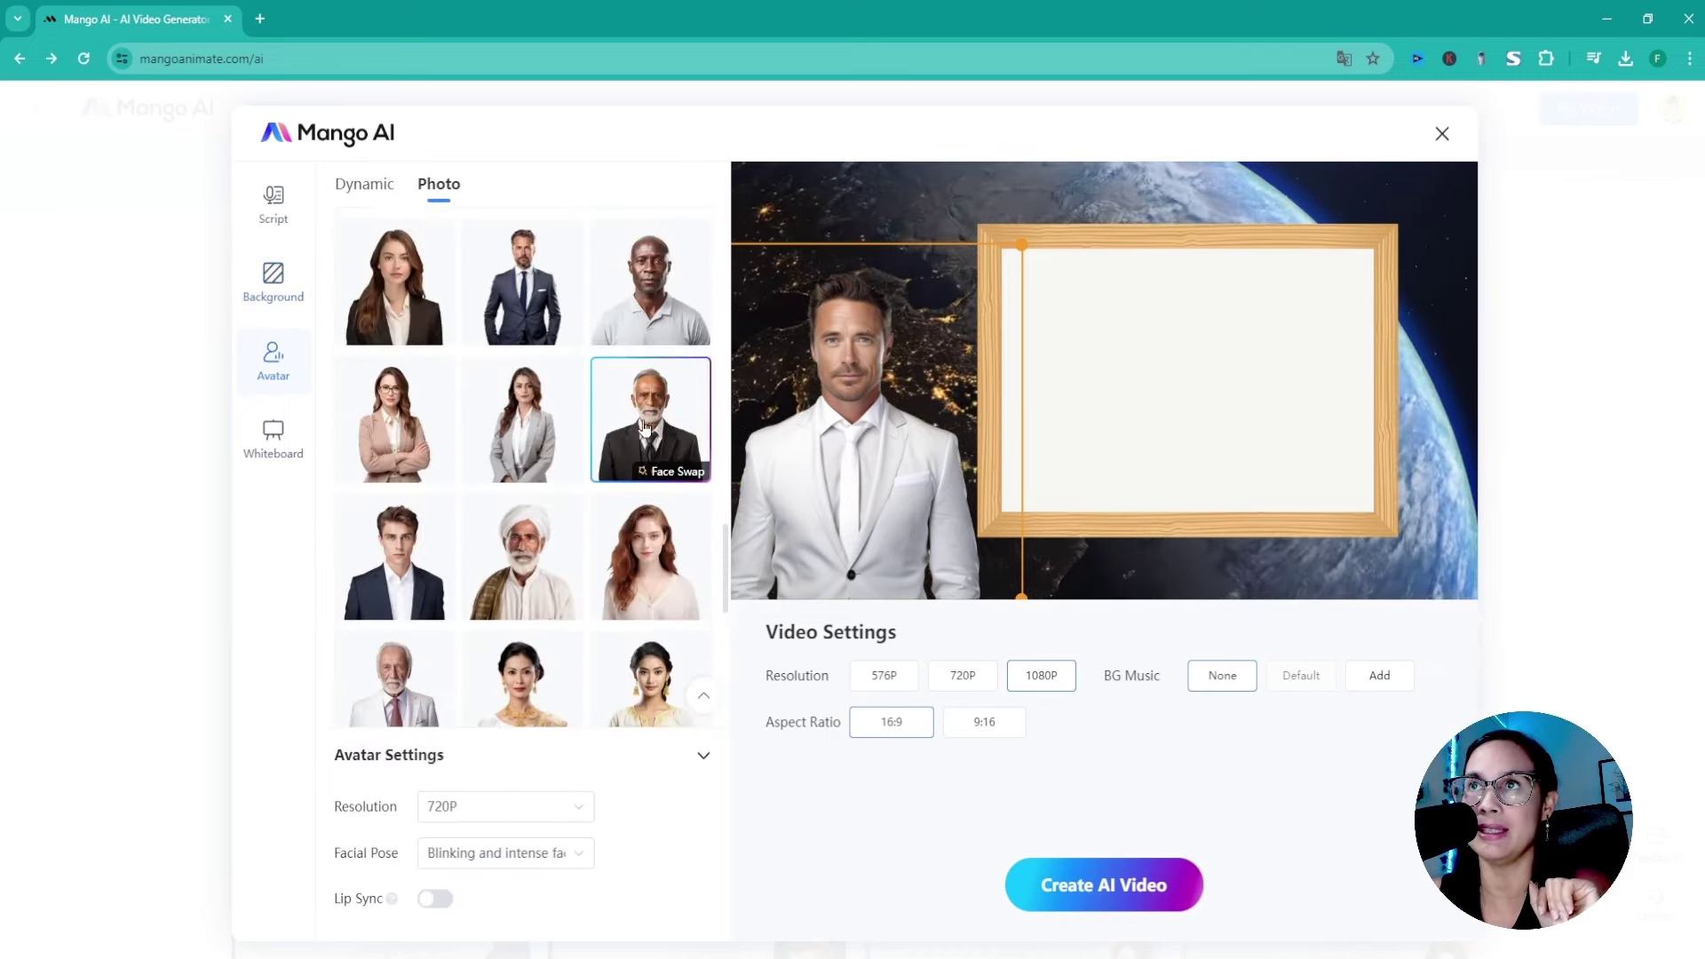
Enlarge the avatar slightly and move the whiteboard away from him so the two no longer overlap.
drag(1026, 241, 1066, 222)
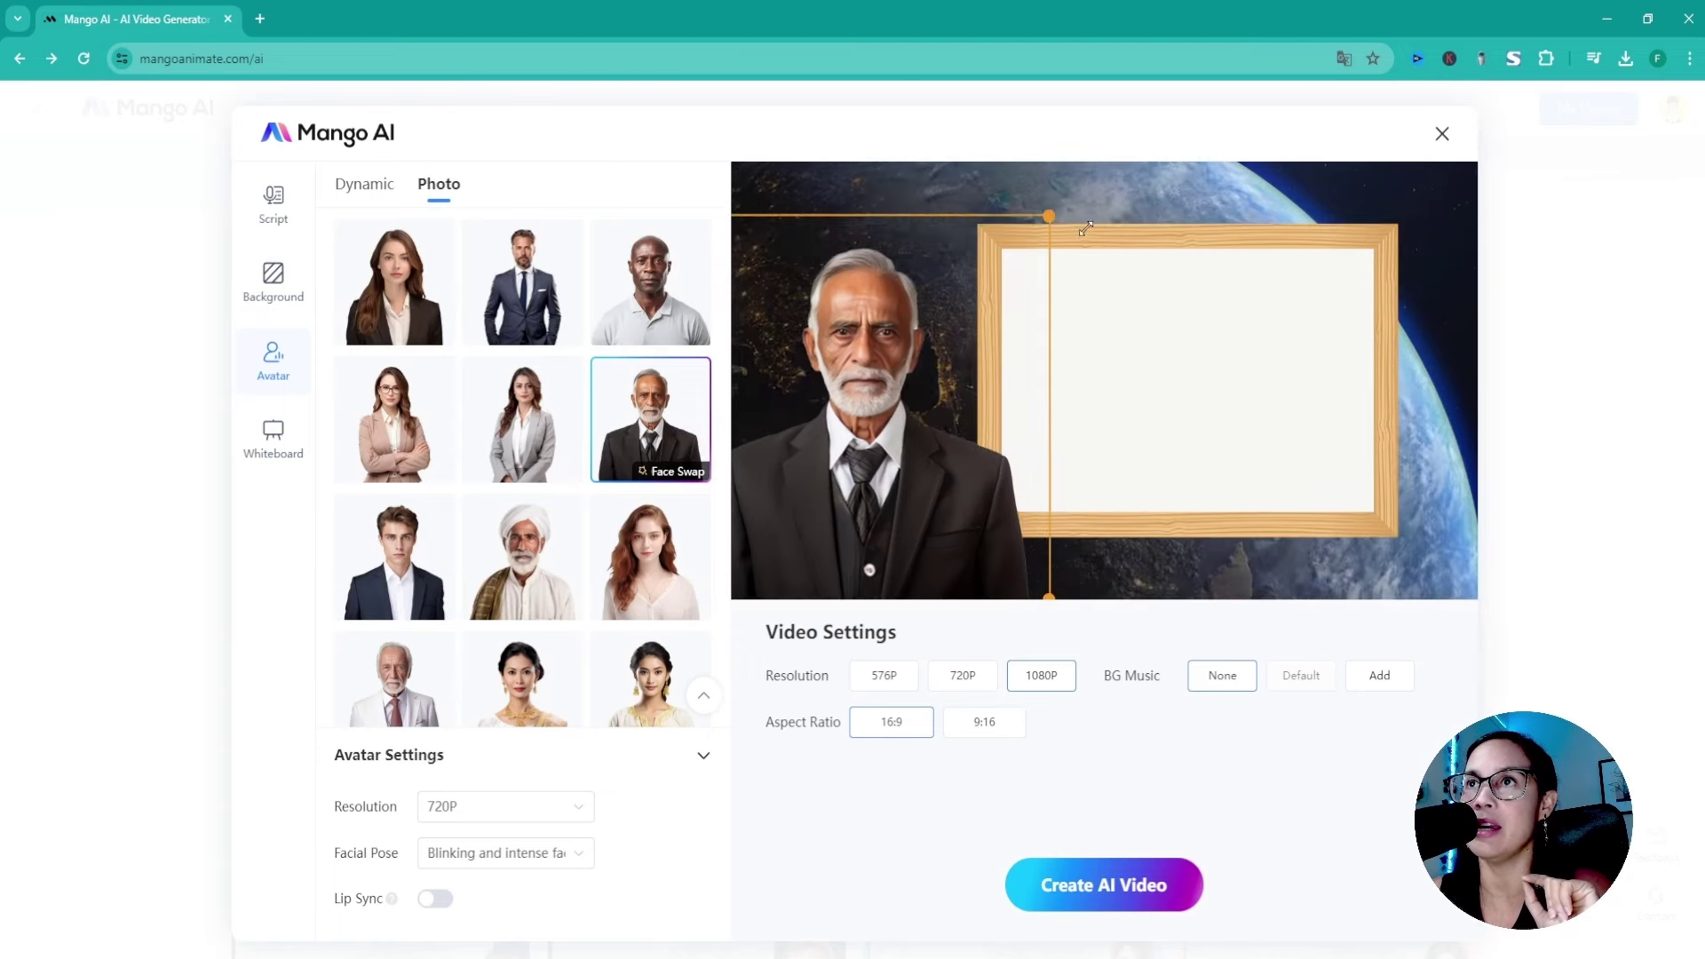
click(1191, 328)
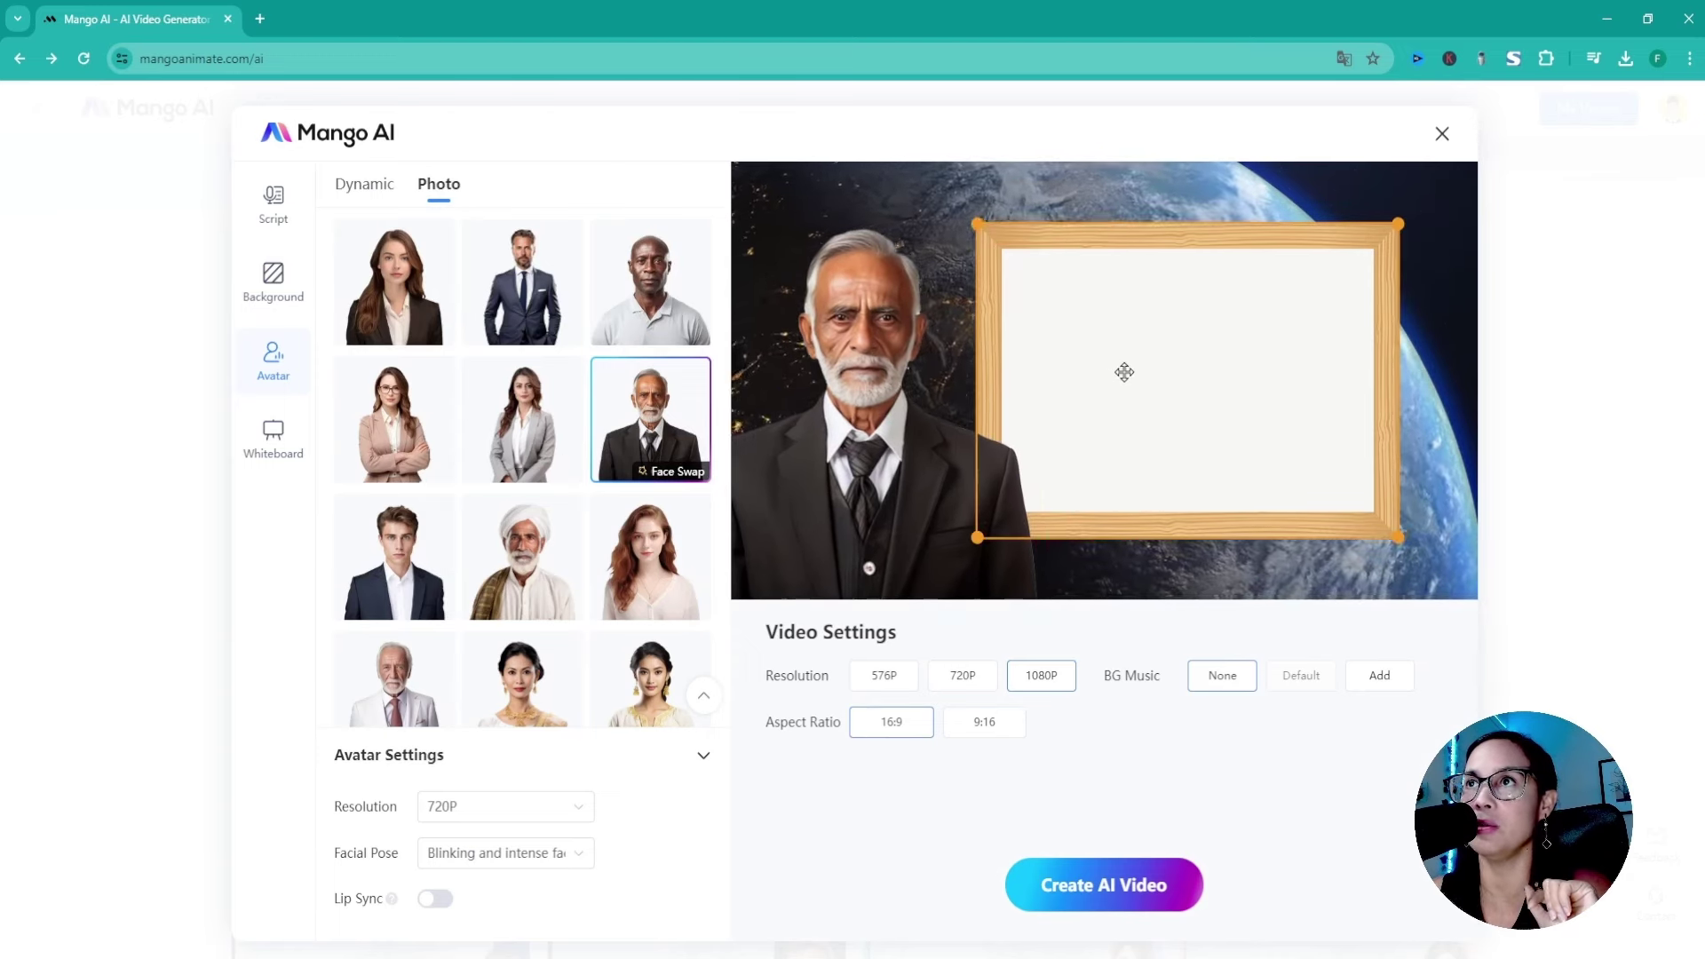
drag(1123, 373, 1191, 373)
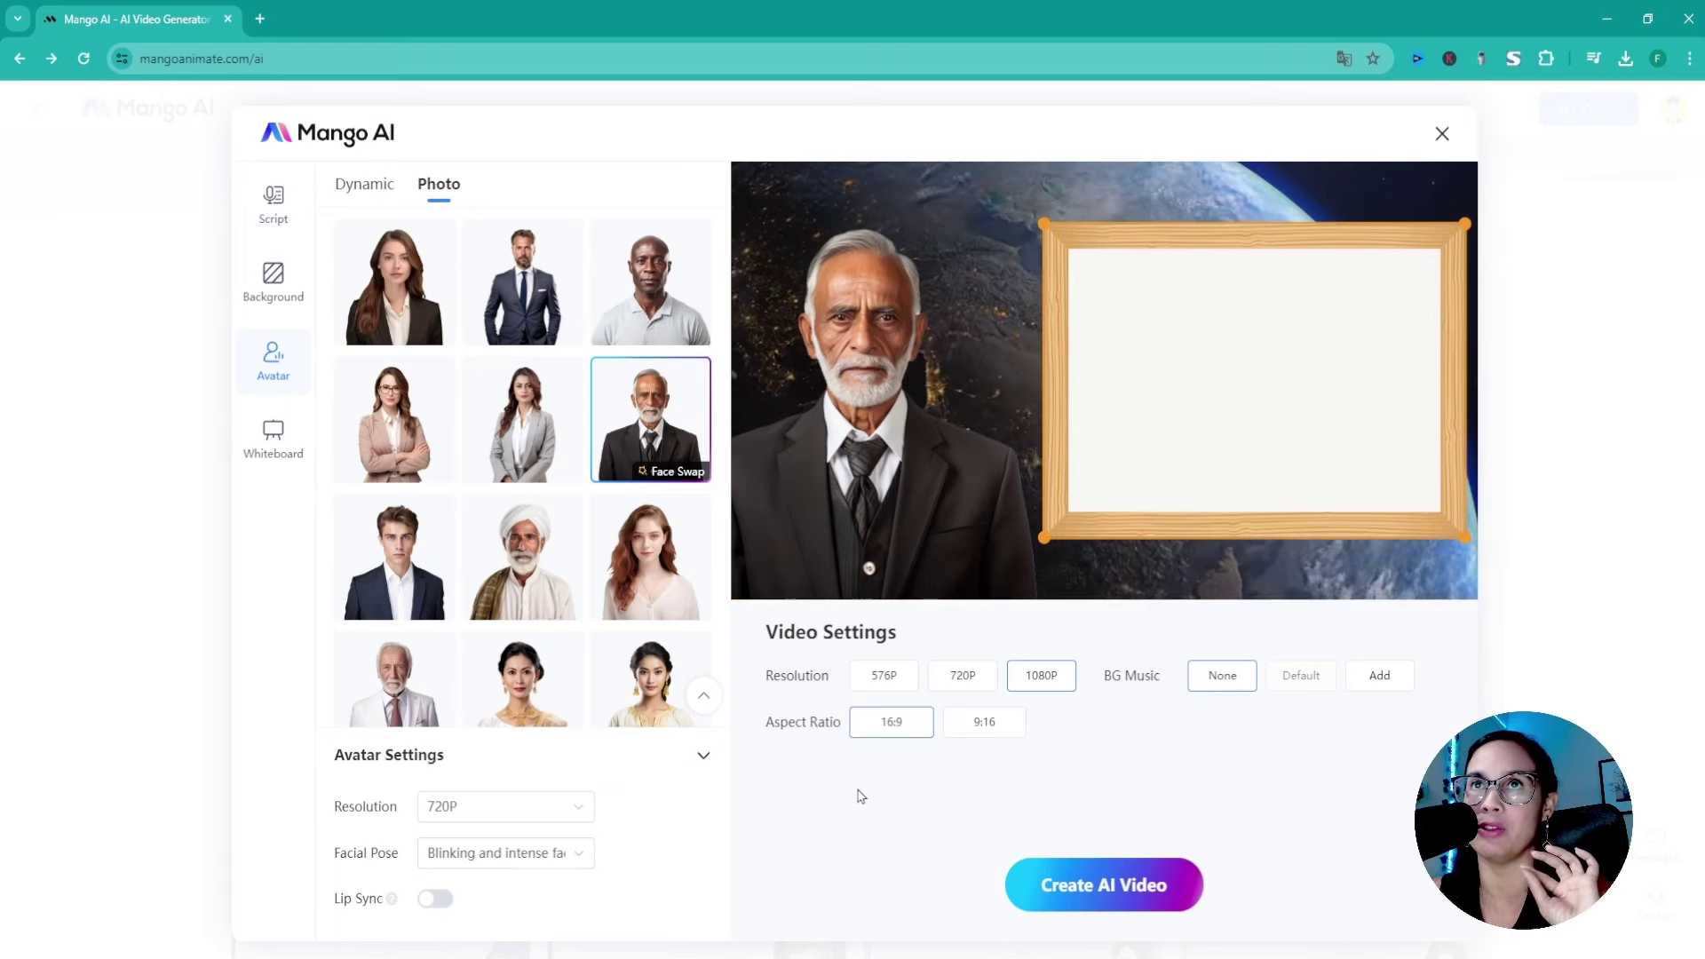
Check the script's AI voice, keep Fin from ElevenLabs, and start creating the AI video.
click(273, 213)
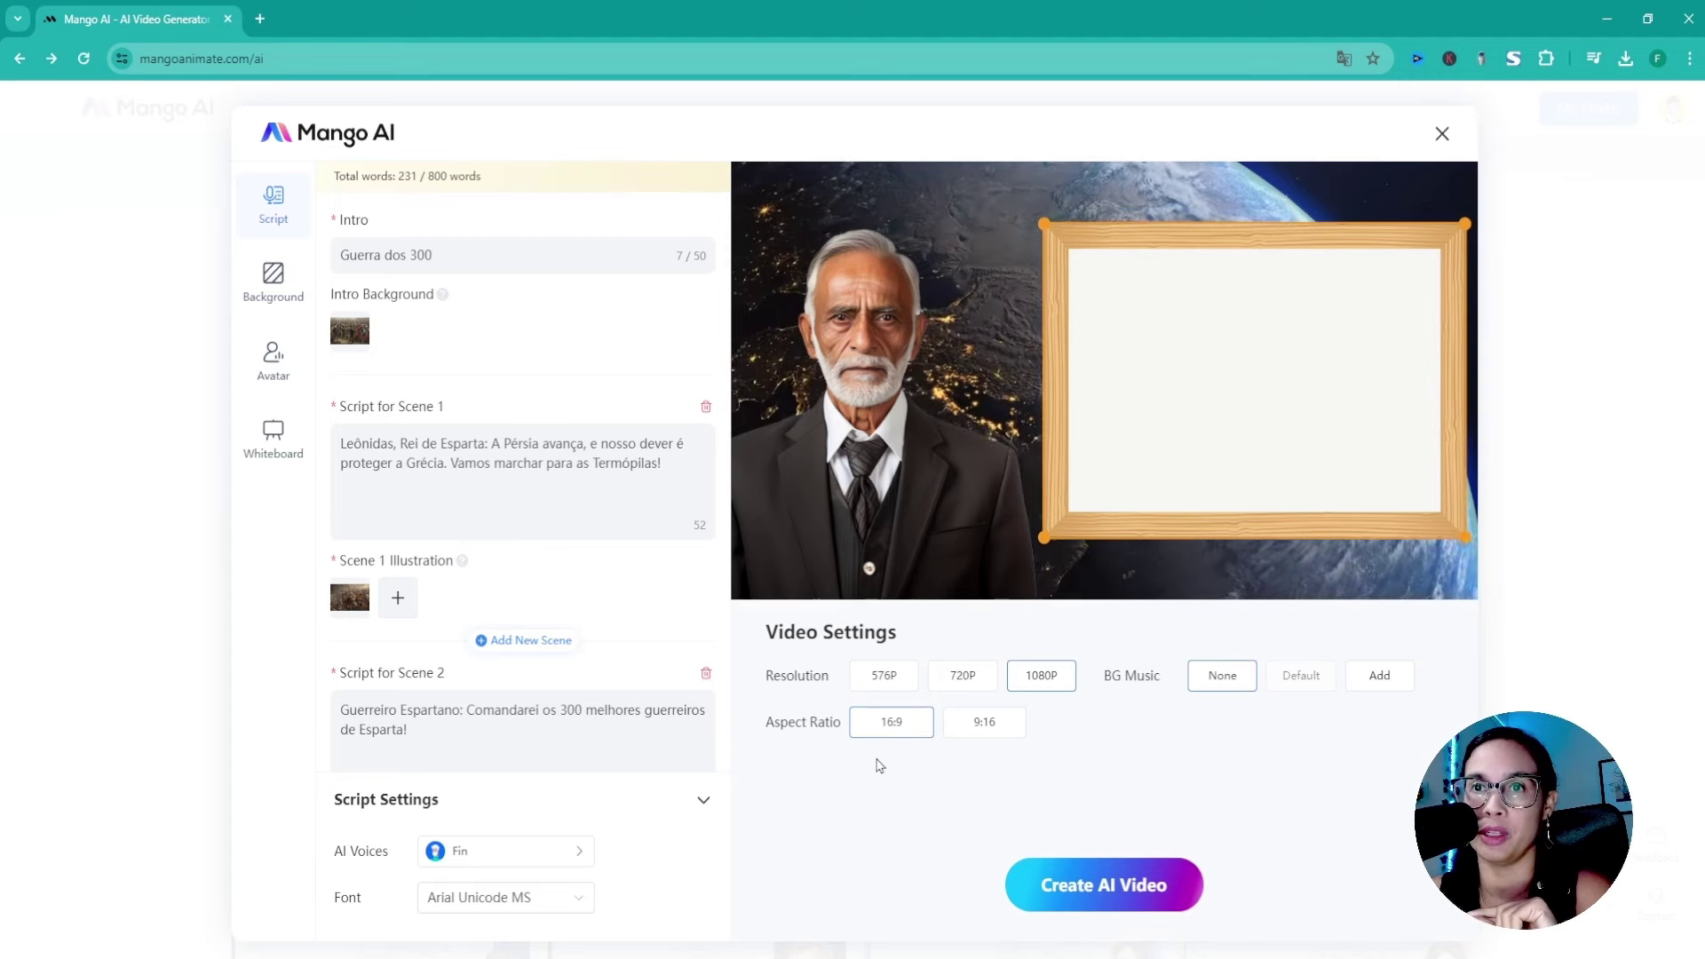
click(575, 854)
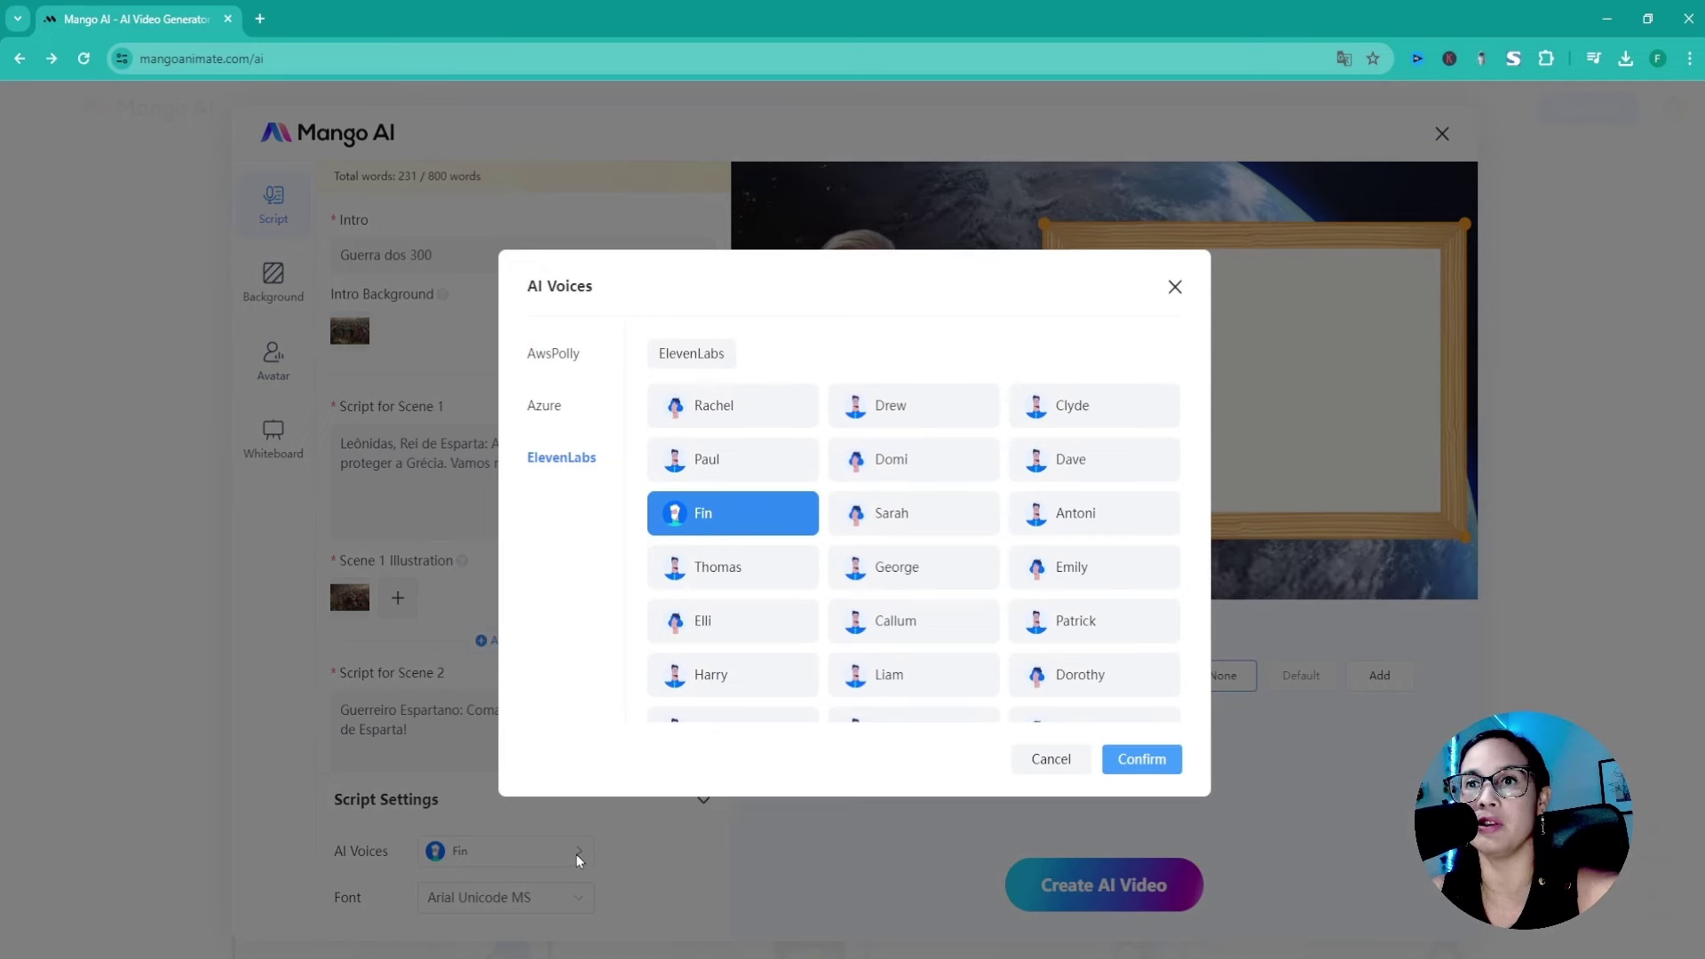
drag(947, 263, 971, 373)
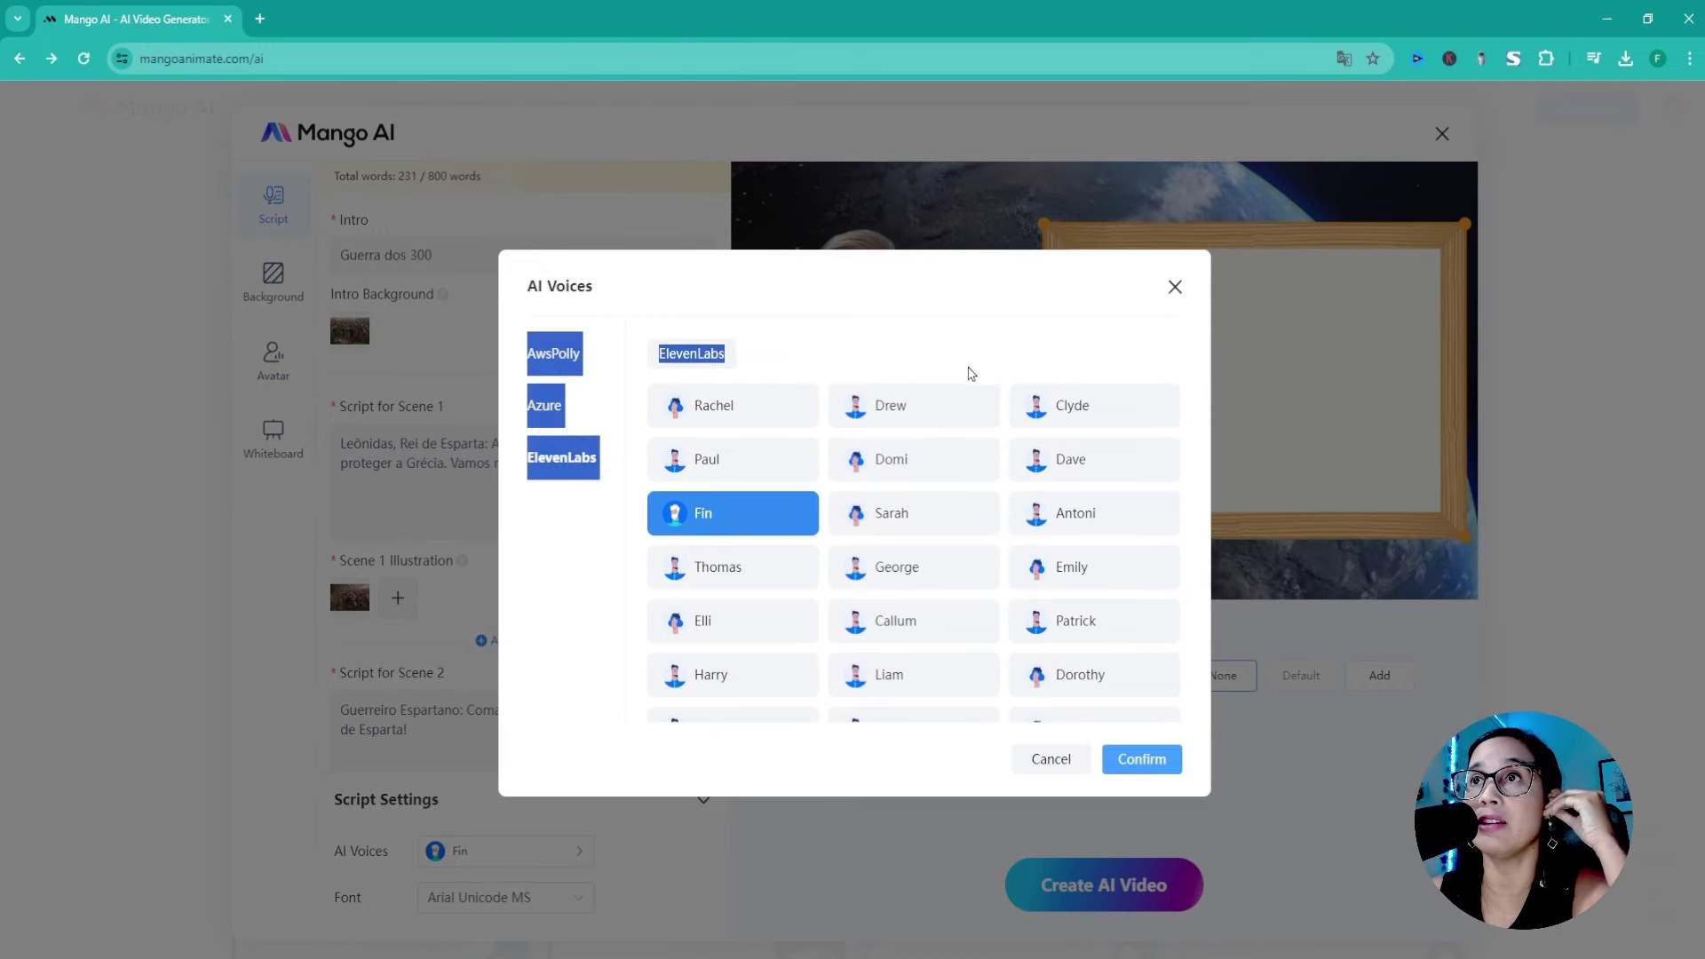
click(808, 306)
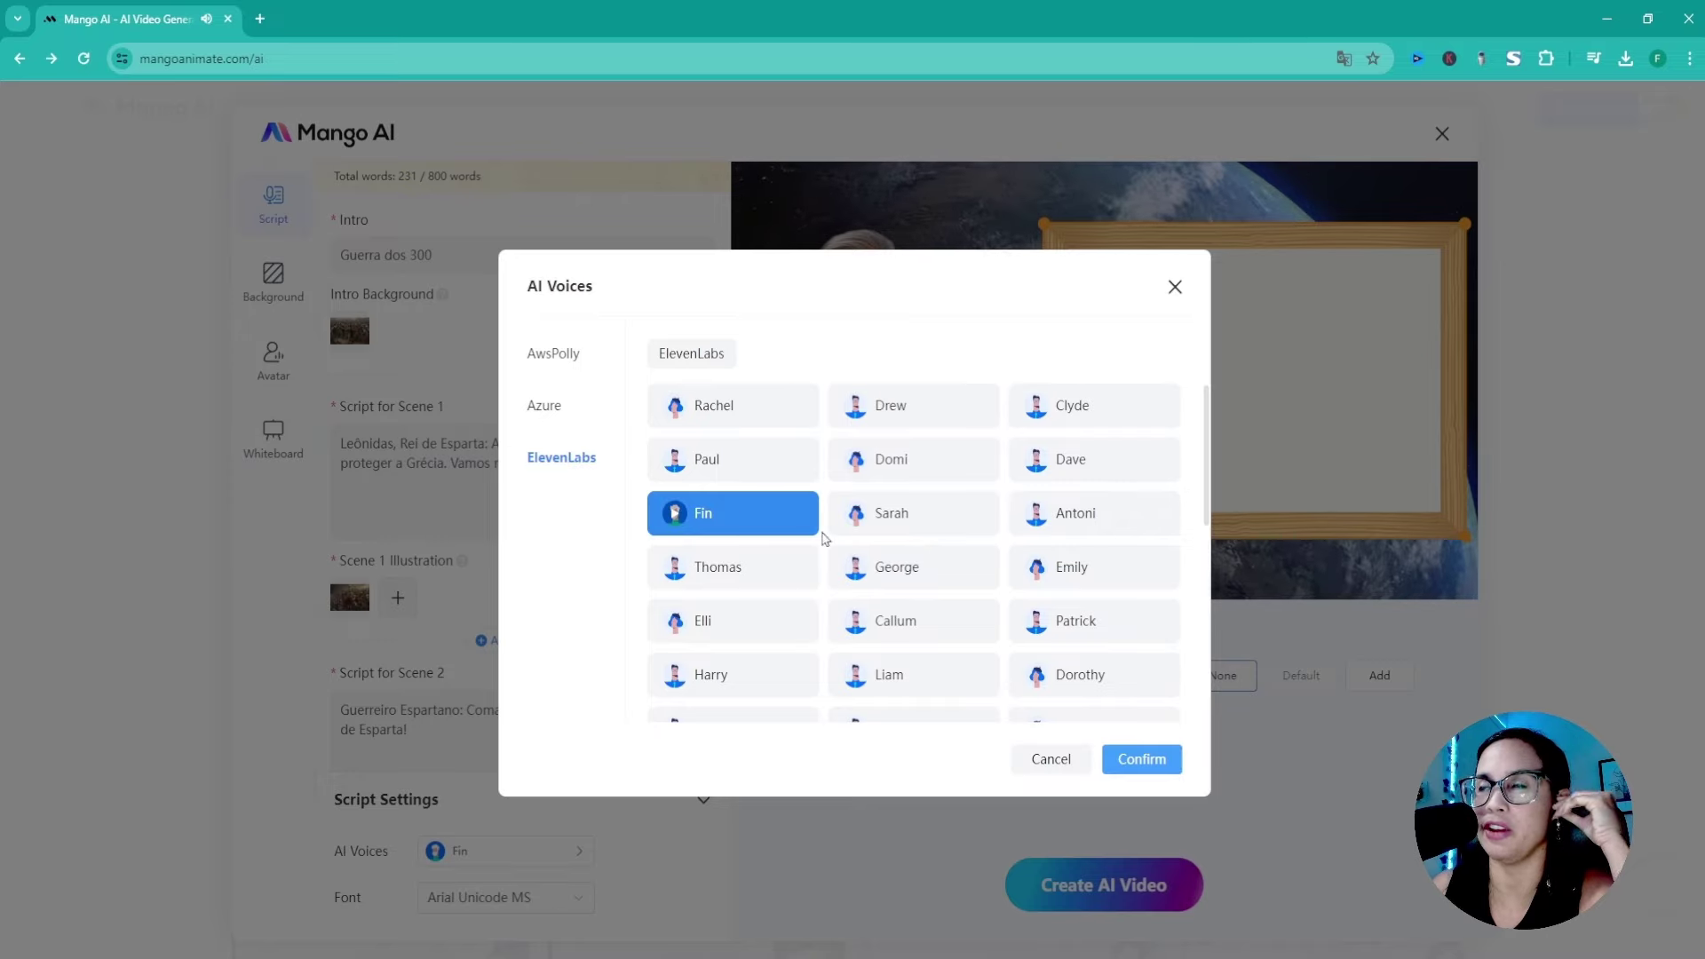
click(1143, 761)
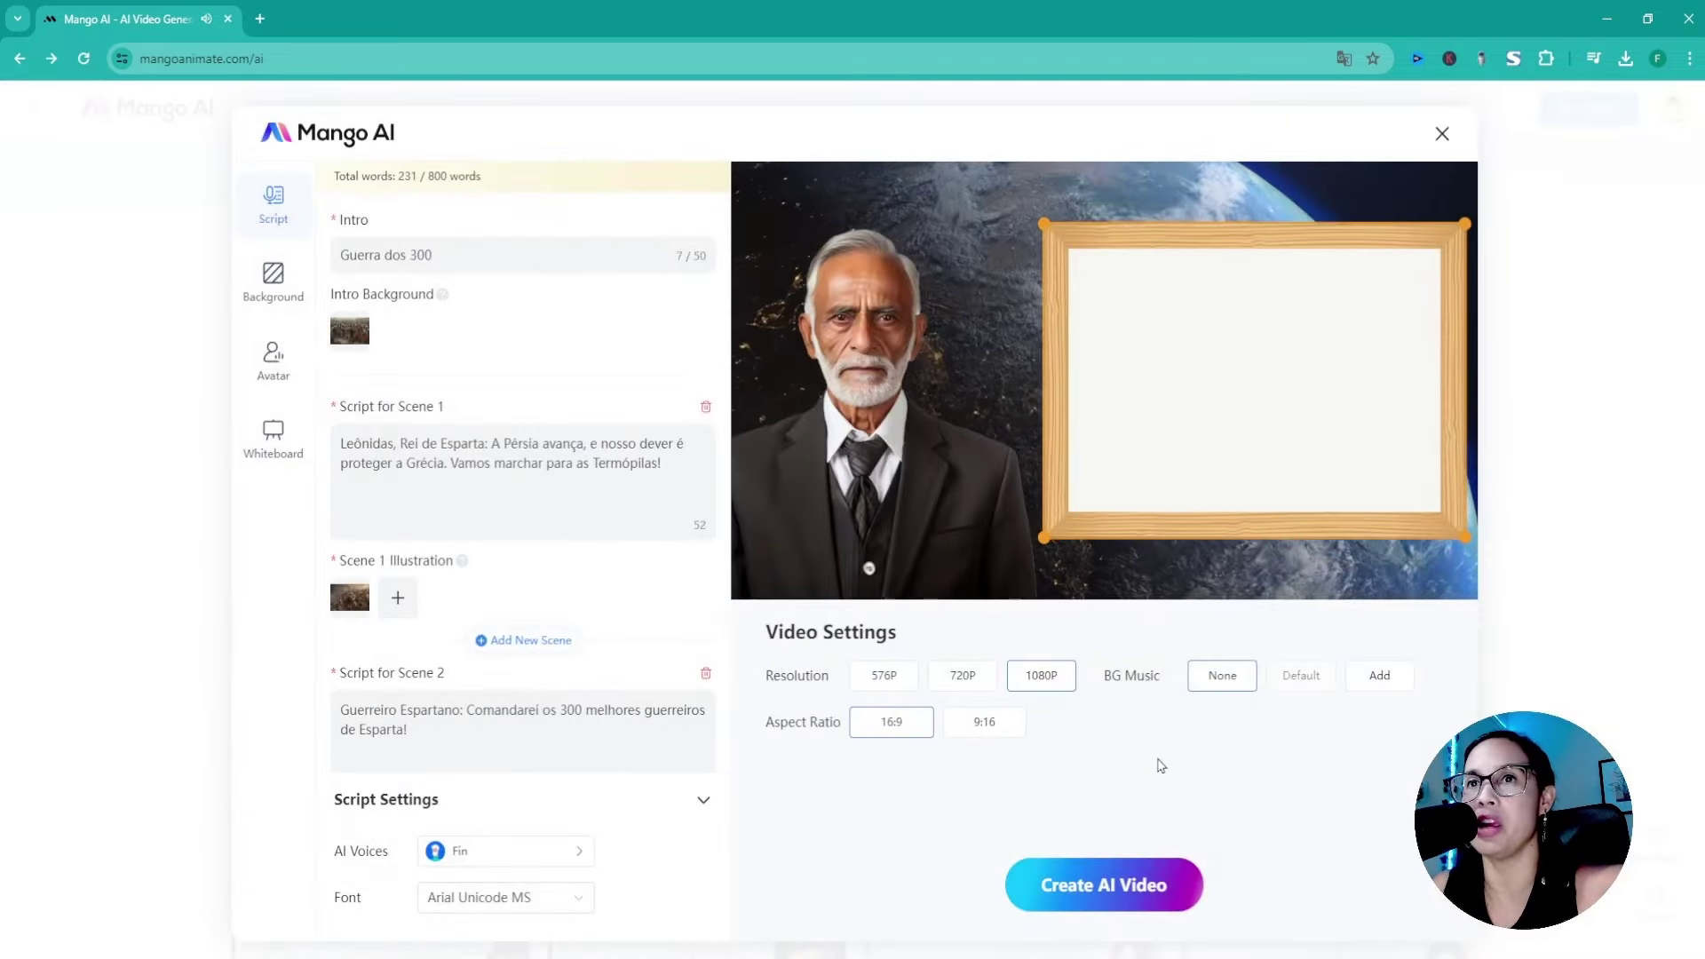
click(1073, 890)
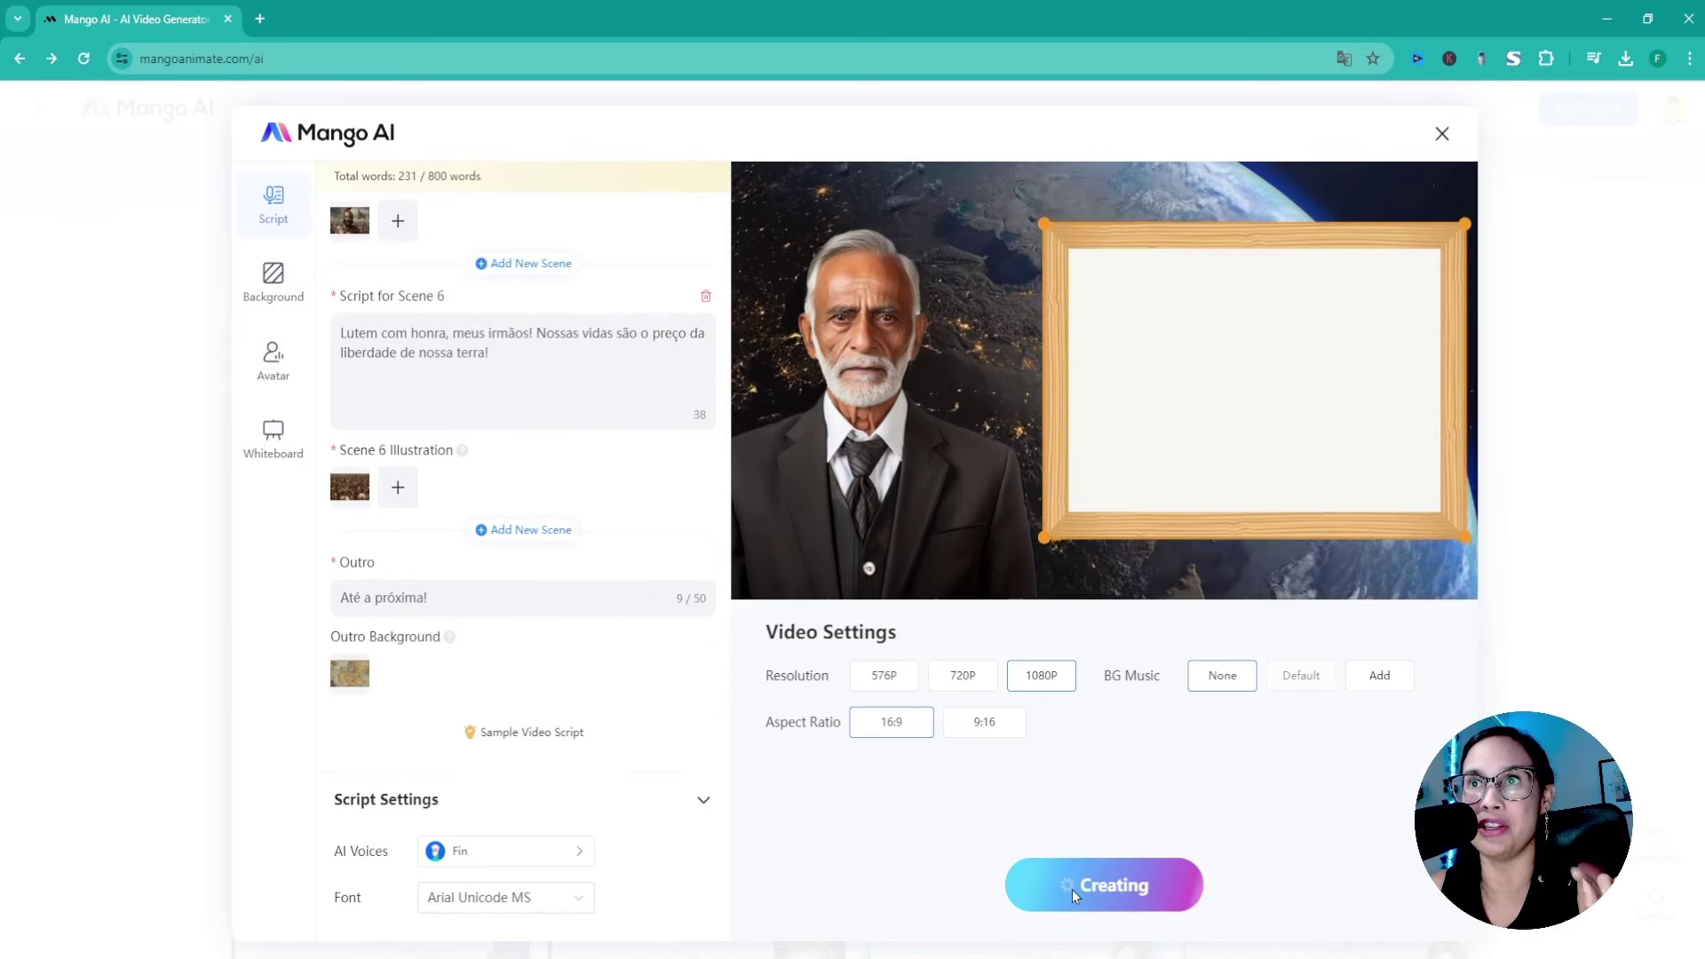